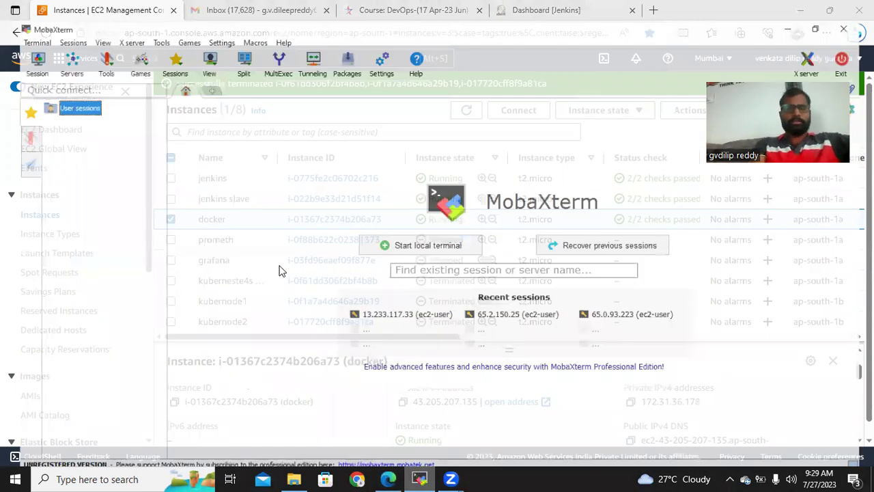
Create an SSH session to host 43.205.207.135 with specified username 'ubuntu'.
{"action": "left_click", "coordinate": [19, 40]}
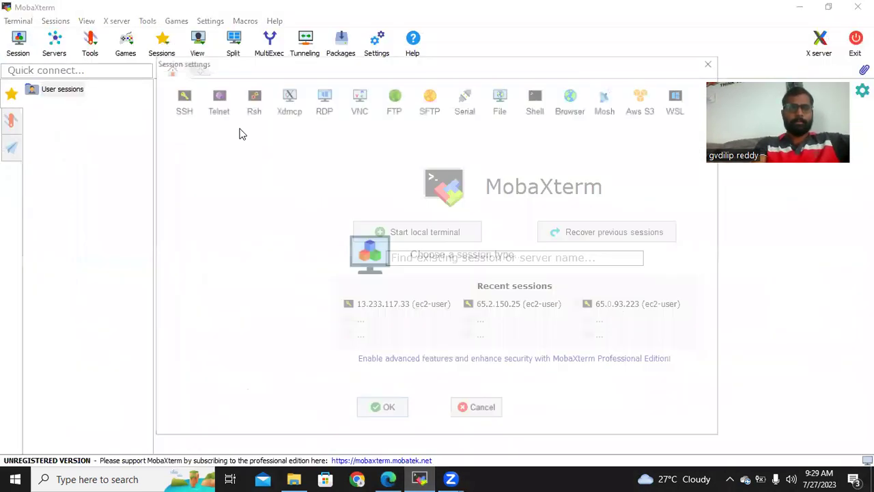
{"action": "left_click", "coordinate": [179, 103]}
{"action": "type", "text": "43.205.207.135"}
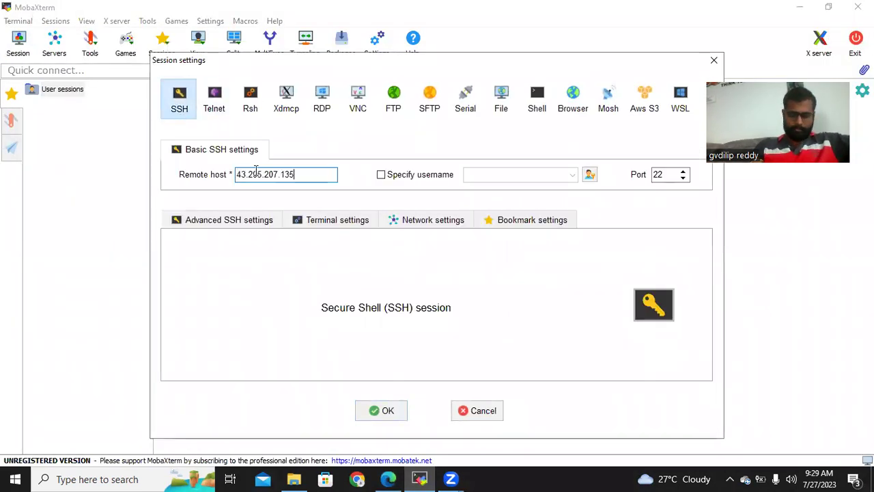
{"action": "left_click", "coordinate": [381, 174]}
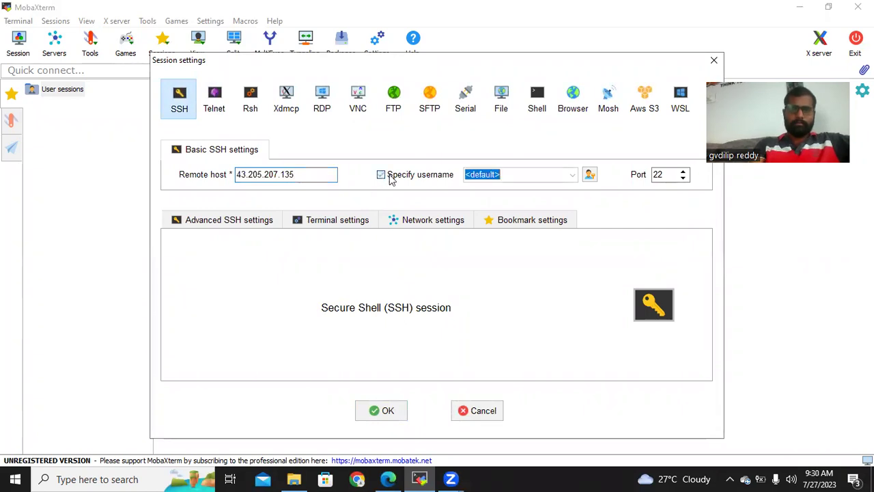
{"action": "key", "text": "BackSpace"}
{"action": "type", "text": "un"}
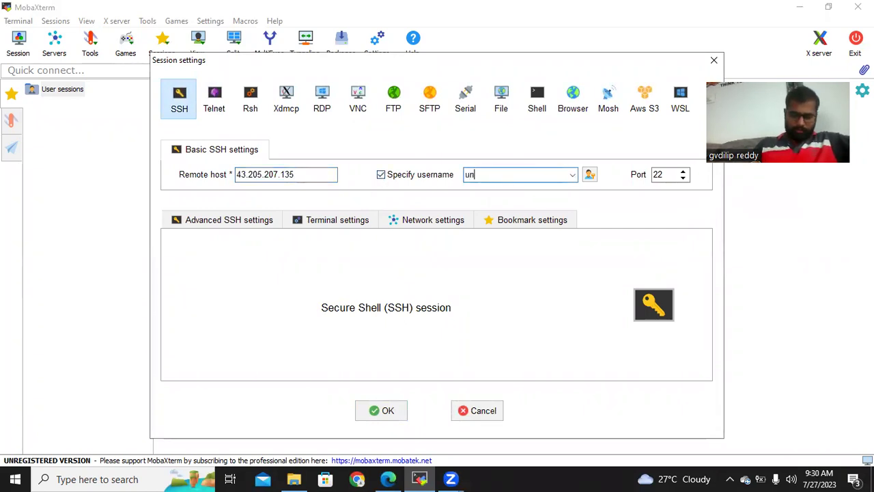
{"action": "key", "text": "BackSpace"}
{"action": "type", "text": "buntu"}
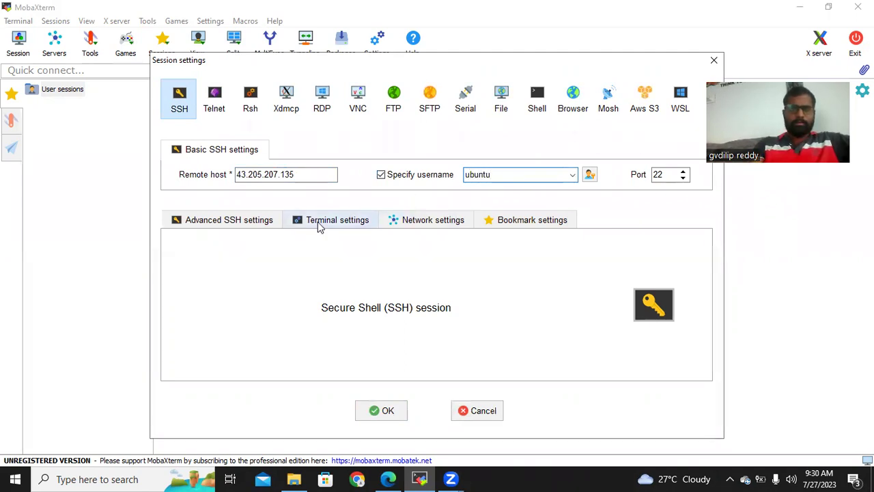
Use the dev.pra.pem private key, start the session and trust the server.
{"action": "left_click", "coordinate": [192, 224]}
{"action": "left_click", "coordinate": [214, 335]}
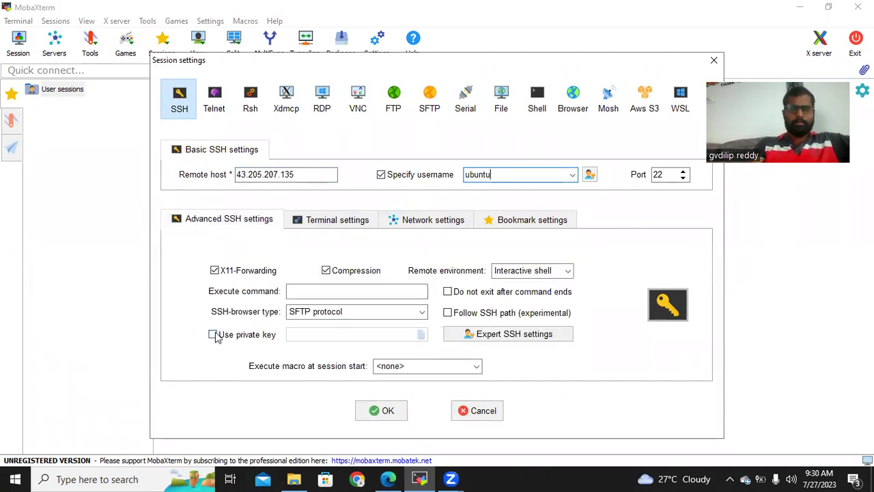
{"action": "left_click", "coordinate": [421, 333]}
{"action": "left_click", "coordinate": [498, 364]}
{"action": "left_click", "coordinate": [381, 410]}
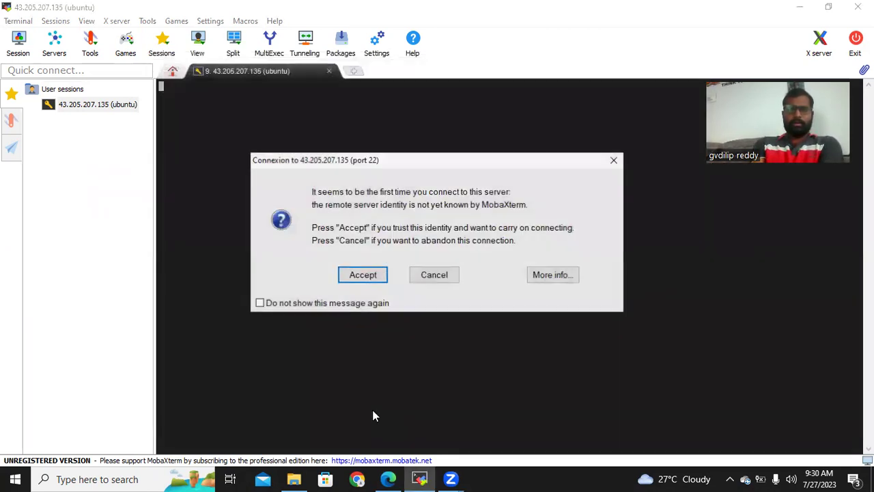
{"action": "left_click", "coordinate": [362, 275]}
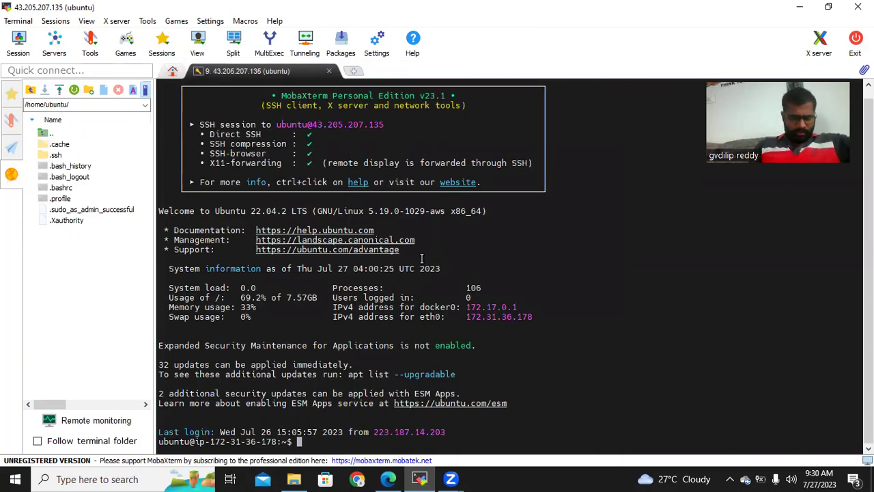
Switch to a root shell with sudo -i and clear the screen.
{"action": "key", "text": "Return"}
{"action": "key", "text": "Return"}
{"action": "type", "text": "sudo -"}
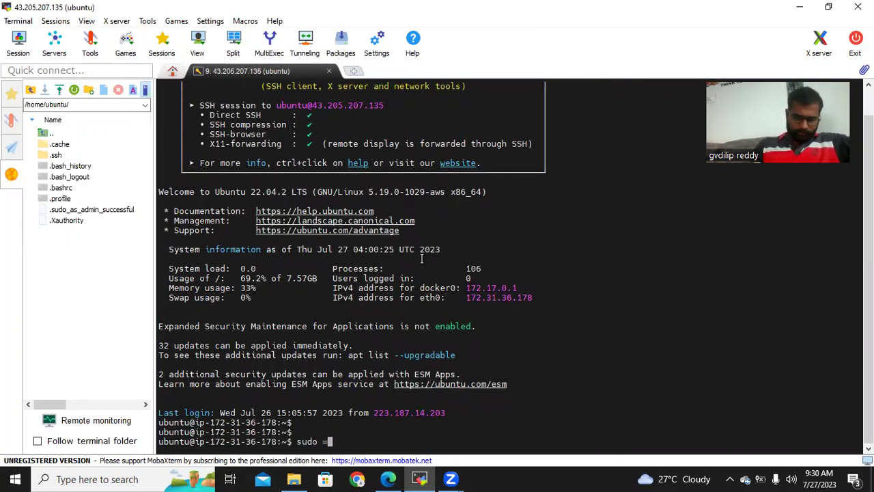
{"action": "type", "text": "i"}
{"action": "key", "text": "Return"}
{"action": "type", "text": "c"}
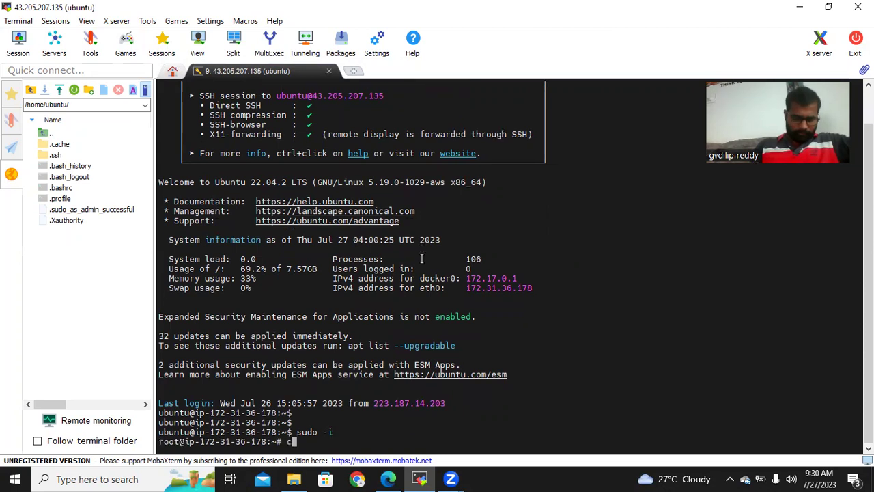
{"action": "type", "text": "lear"}
{"action": "key", "text": "Return"}
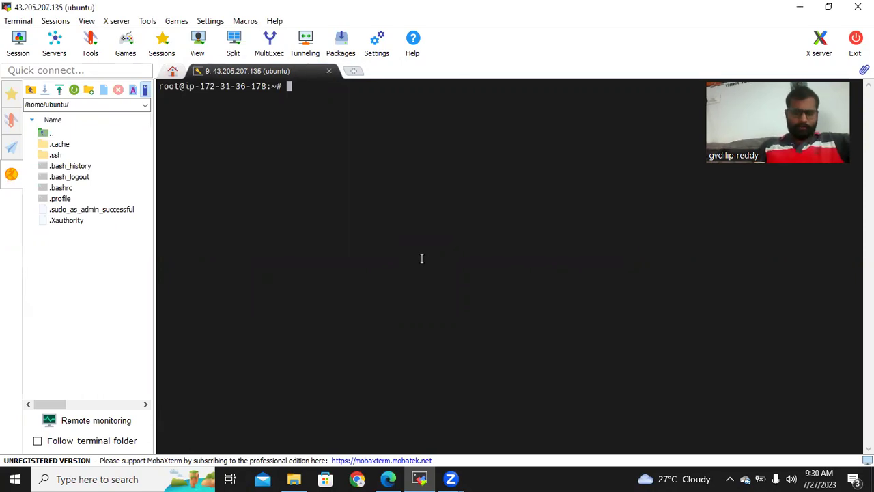
Run java --version, showing OpenJDK 11.0.19 installed.
{"action": "type", "text": "g"}
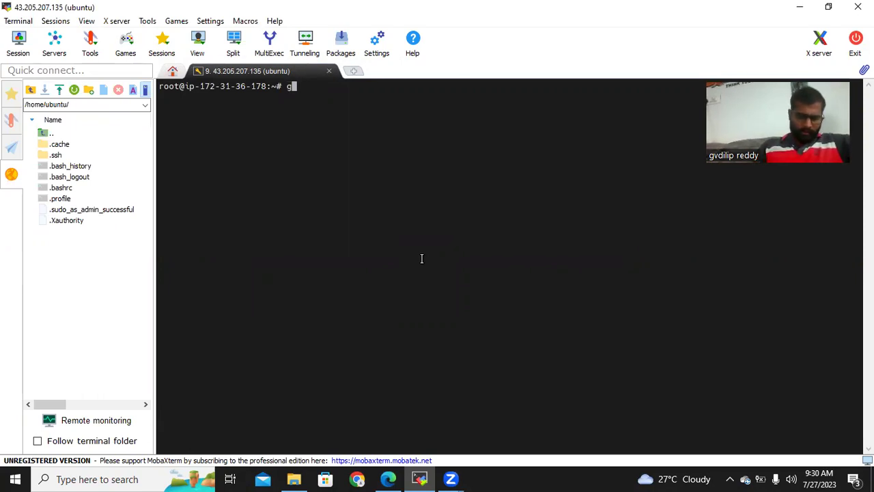
{"action": "key", "text": "BackSpace"}
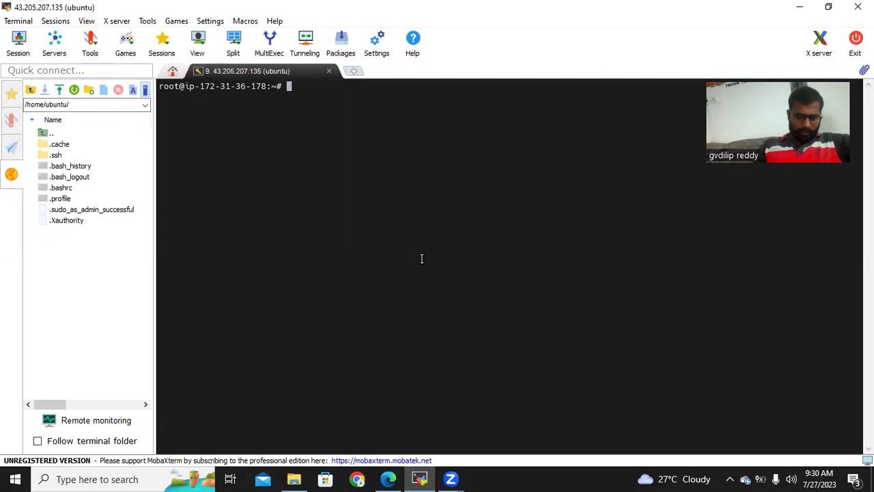
{"action": "type", "text": "jacva"}
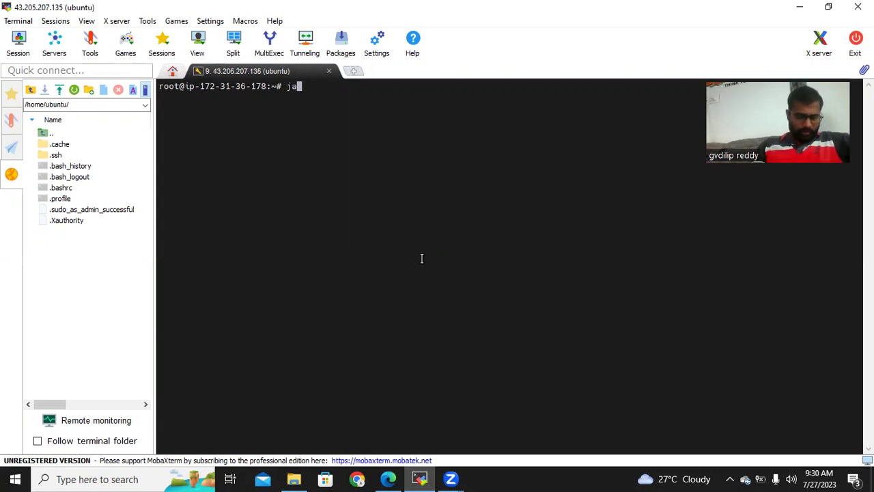
{"action": "key", "text": "BackSpace"}
{"action": "key", "text": "BackSpace"}
{"action": "key", "text": "BackSpace"}
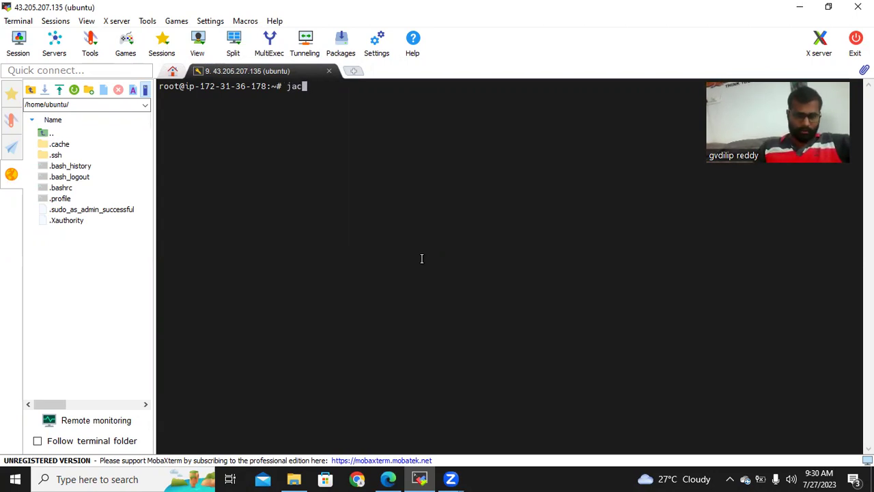
{"action": "key", "text": "BackSpace"}
{"action": "type", "text": "va -"}
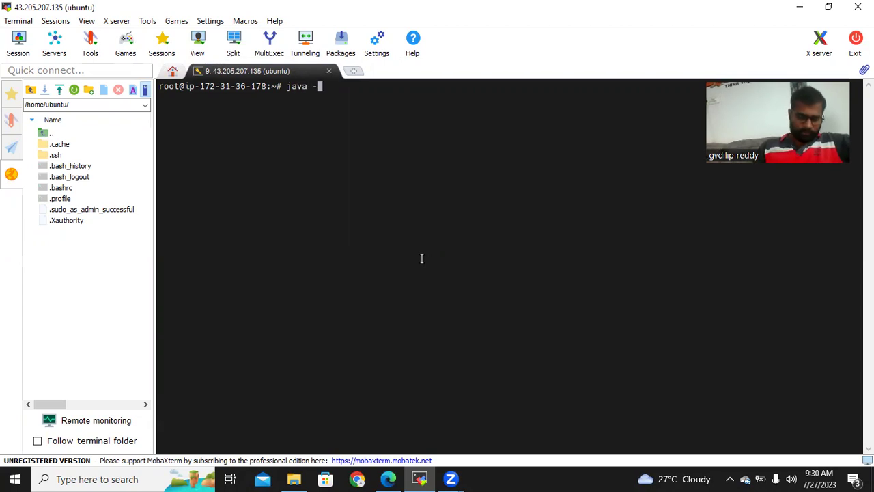
{"action": "type", "text": "-version"}
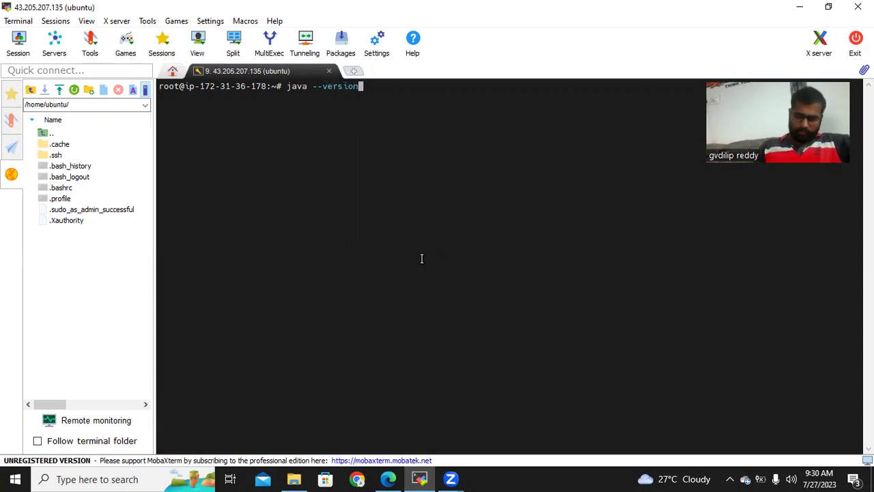
{"action": "key", "text": "Return"}
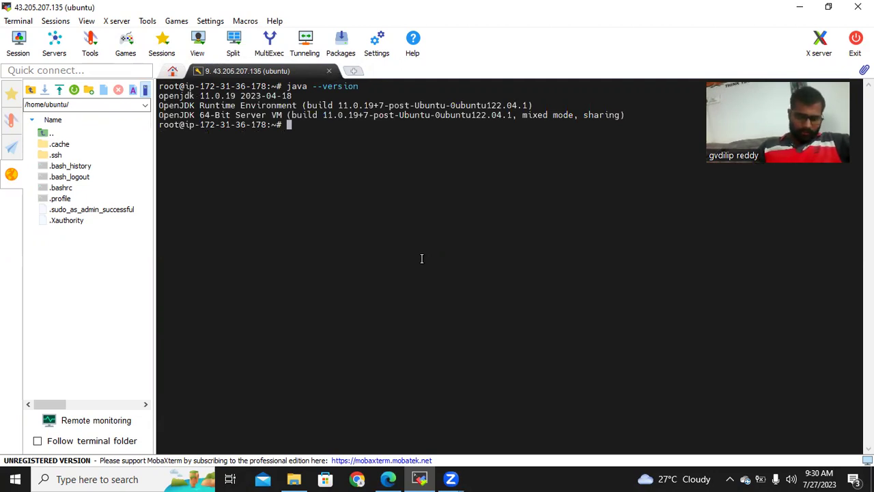
{"action": "type", "text": "git "}
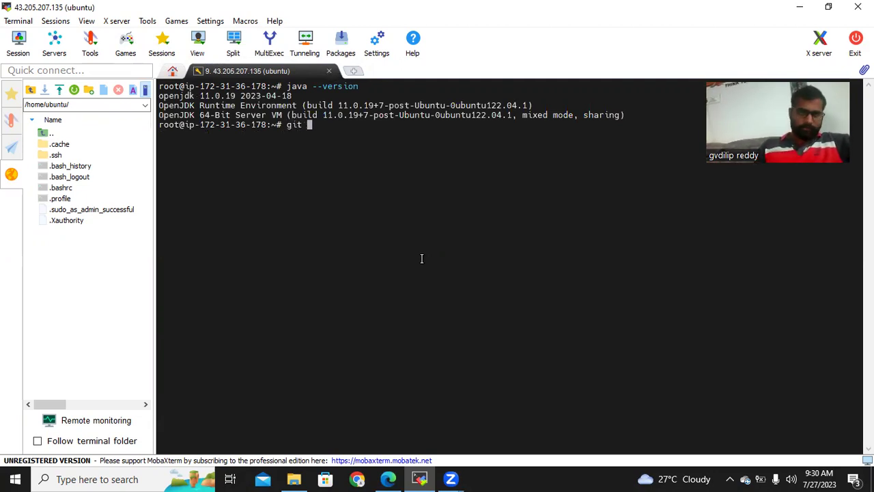
{"action": "type", "text": "-"}
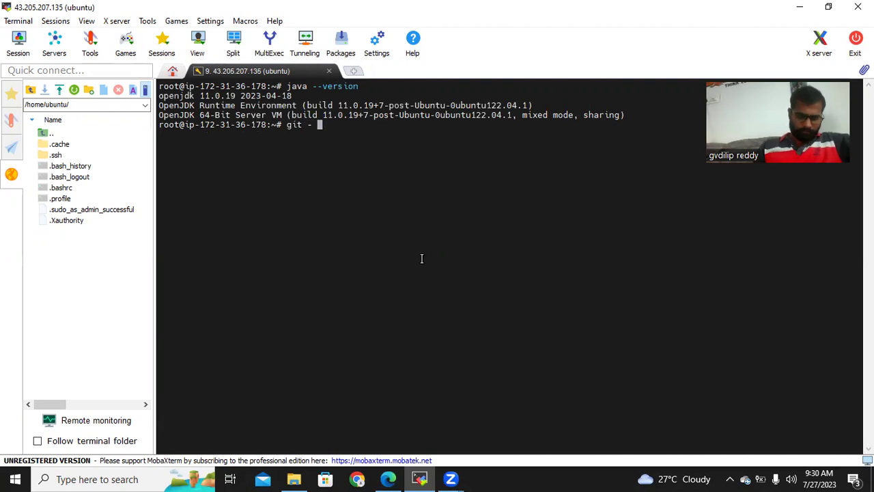
Try the git version check, fixing the misspelled version option.
{"action": "key", "text": "BackSpace"}
{"action": "type", "text": "- ev"}
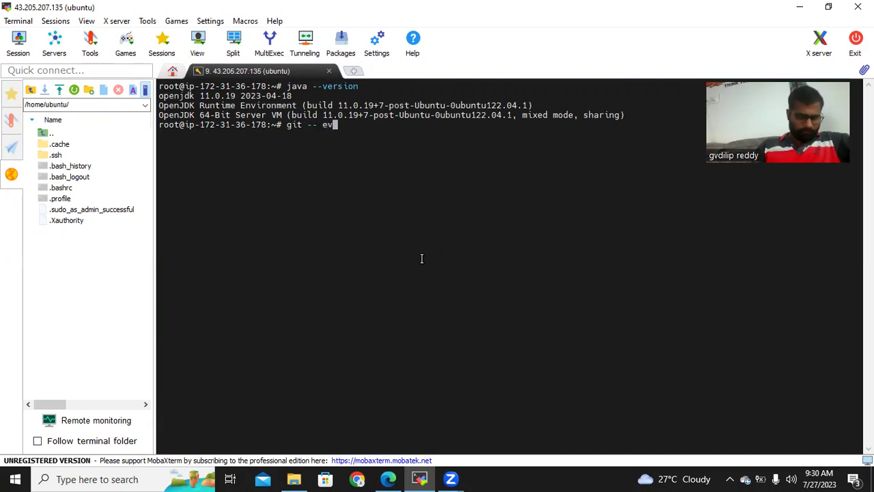
{"action": "type", "text": "rsion"}
{"action": "key", "text": "Return"}
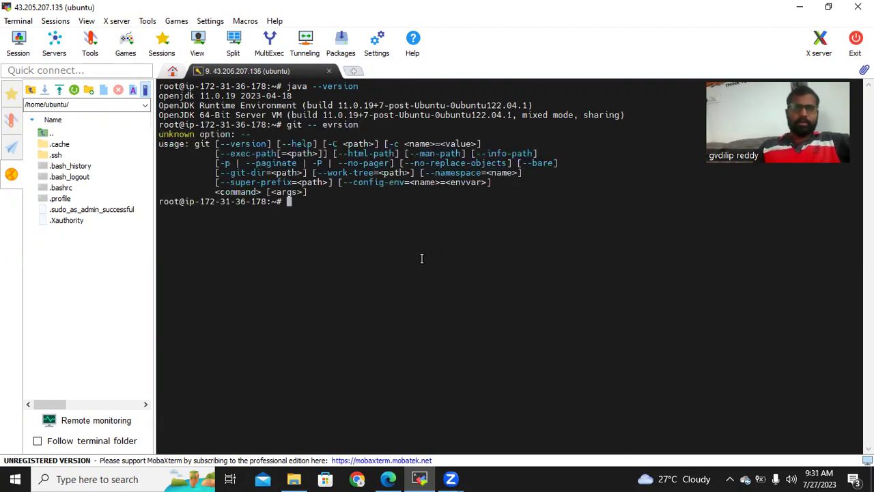
{"action": "key", "text": "Up"}
{"action": "key", "text": "Left"}
{"action": "key", "text": "Left"}
{"action": "key", "text": "Left"}
{"action": "key", "text": "Left"}
{"action": "key", "text": "Left"}
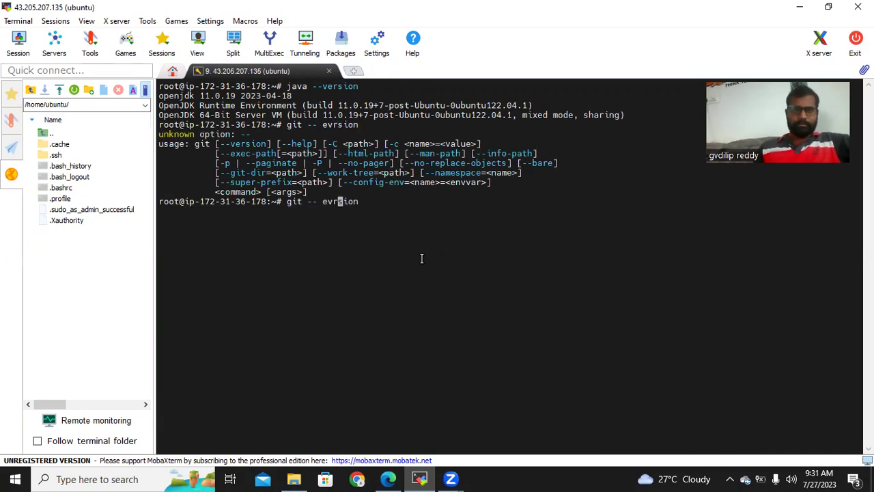
{"action": "key", "text": "Delete"}
{"action": "key", "text": "BackSpace"}
{"action": "key", "text": "BackSpace"}
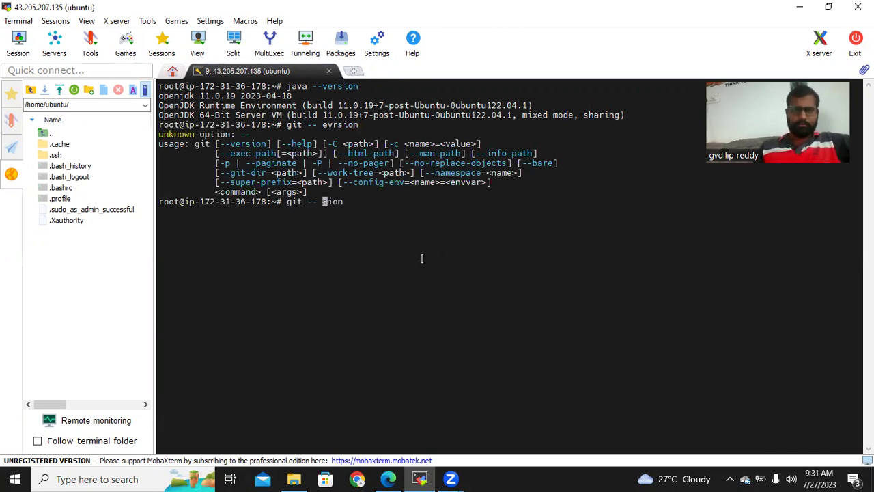
{"action": "type", "text": "ver"}
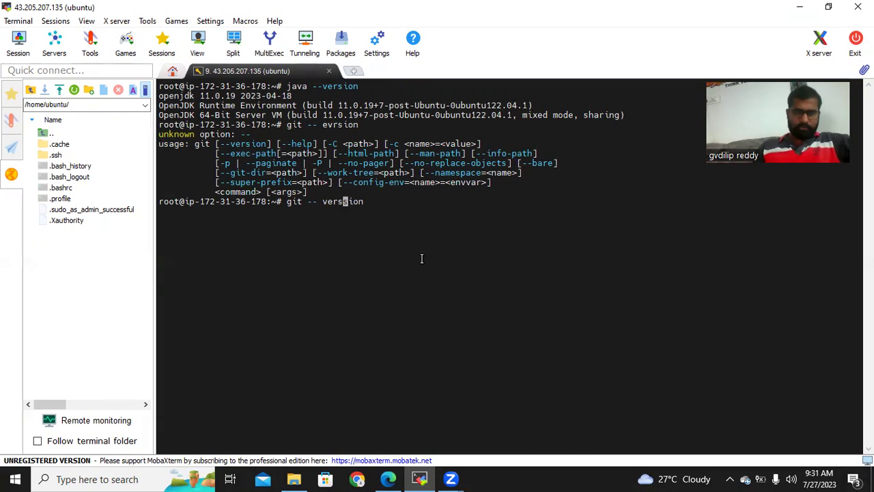
{"action": "key", "text": "Return"}
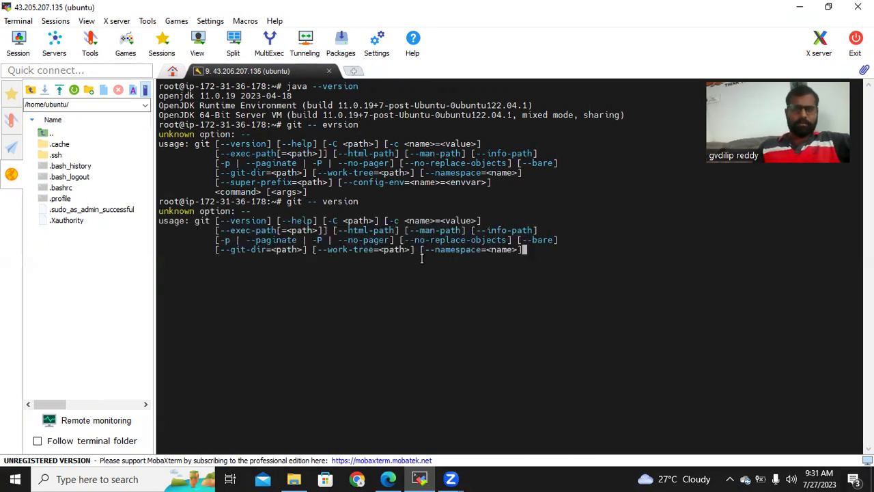
Run git --version correctly, confirming git 2.34.1.
{"action": "key", "text": "Up"}
{"action": "key", "text": "BackSpace"}
{"action": "key", "text": "BackSpace"}
{"action": "key", "text": "BackSpace"}
{"action": "key", "text": "BackSpace"}
{"action": "key", "text": "BackSpace"}
{"action": "key", "text": "BackSpace"}
{"action": "key", "text": "BackSpace"}
{"action": "key", "text": "BackSpace"}
{"action": "key", "text": "BackSpace"}
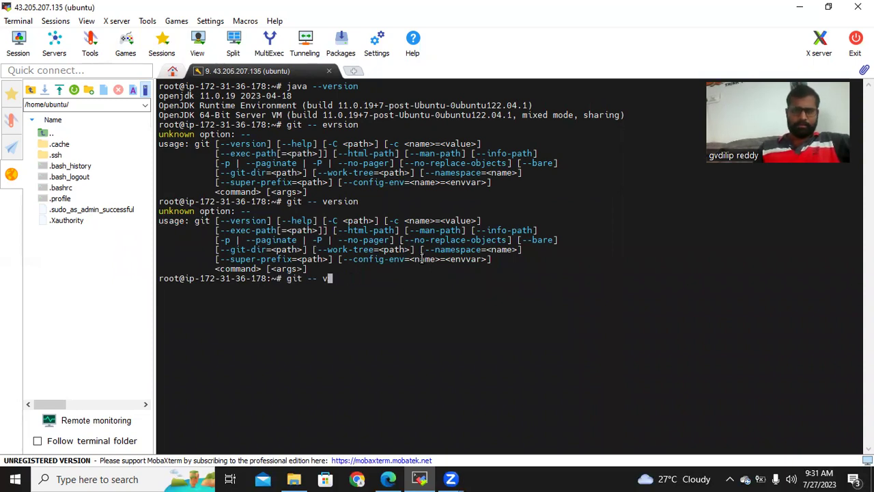
{"action": "key", "text": "BackSpace"}
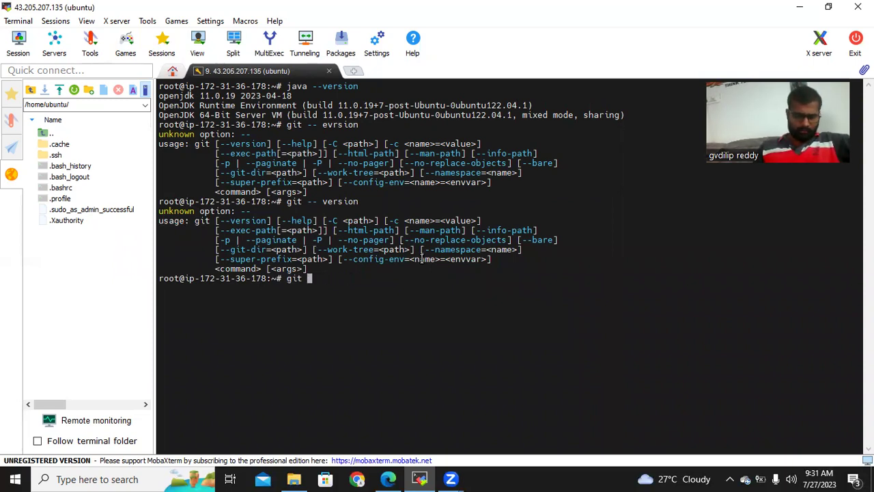
{"action": "type", "text": "--vers"}
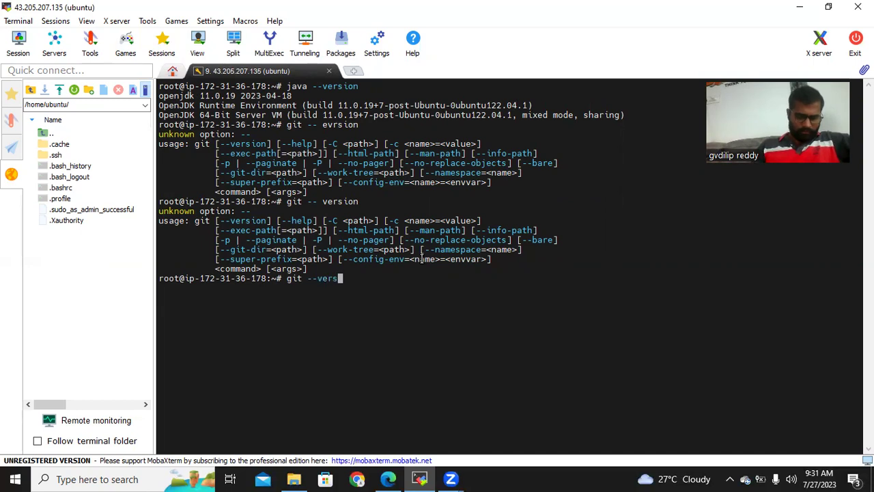
{"action": "type", "text": "ion"}
{"action": "key", "text": "Return"}
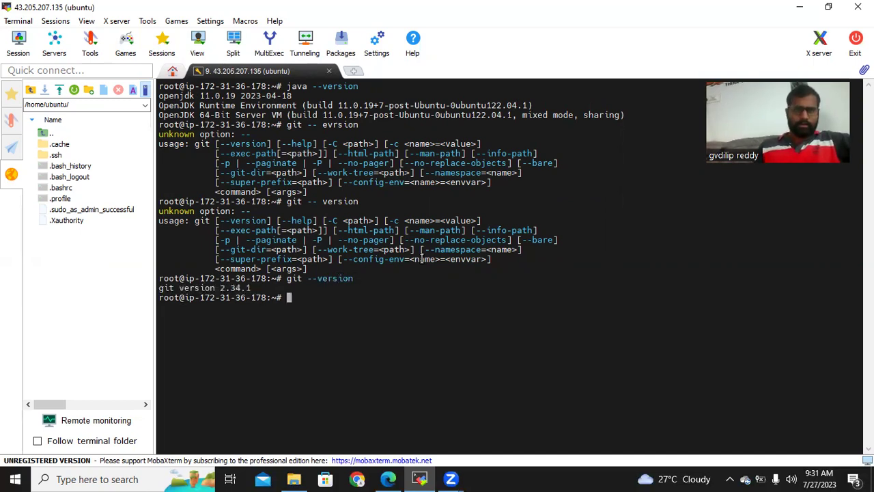
Clear the screen and run mvn --version, showing Maven 3.6.3.
{"action": "type", "text": "clear"}
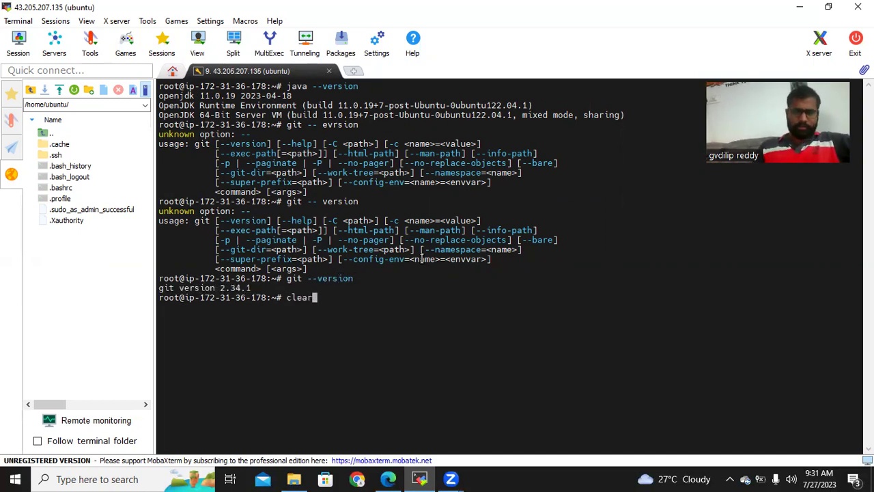
{"action": "key", "text": "Return"}
{"action": "type", "text": "mvn --version"}
{"action": "key", "text": "Return"}
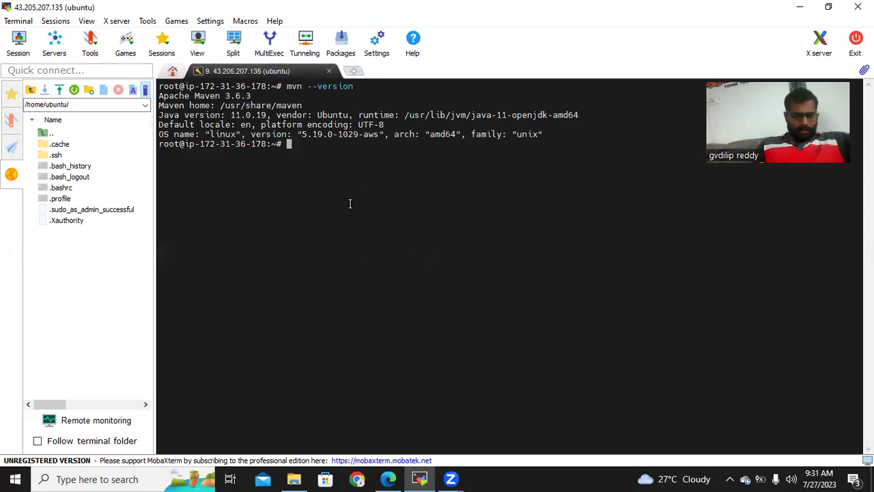
Run docker --version, which reports Docker 24.0.5, build ced0996.
{"action": "type", "text": "dock"}
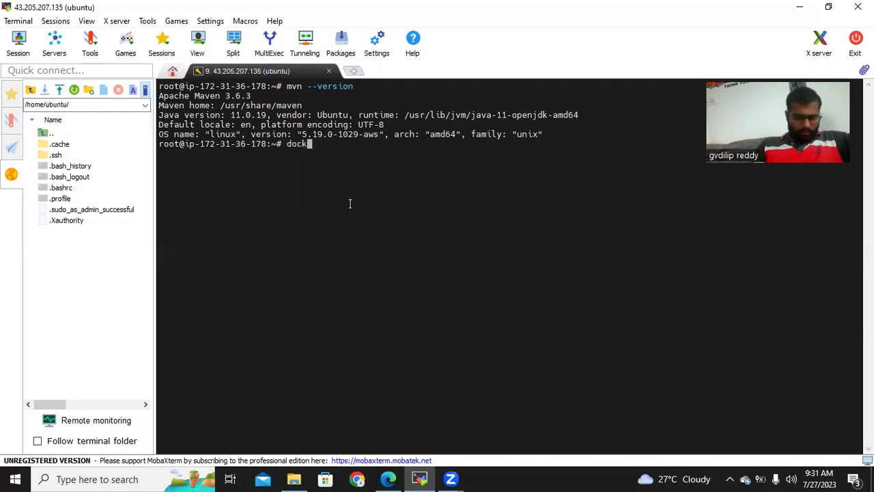
{"action": "type", "text": "er --version"}
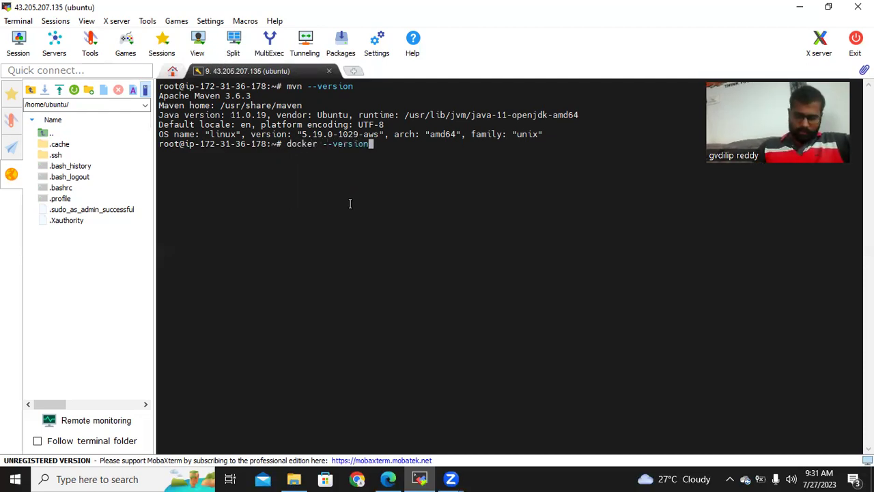
{"action": "key", "text": "Return"}
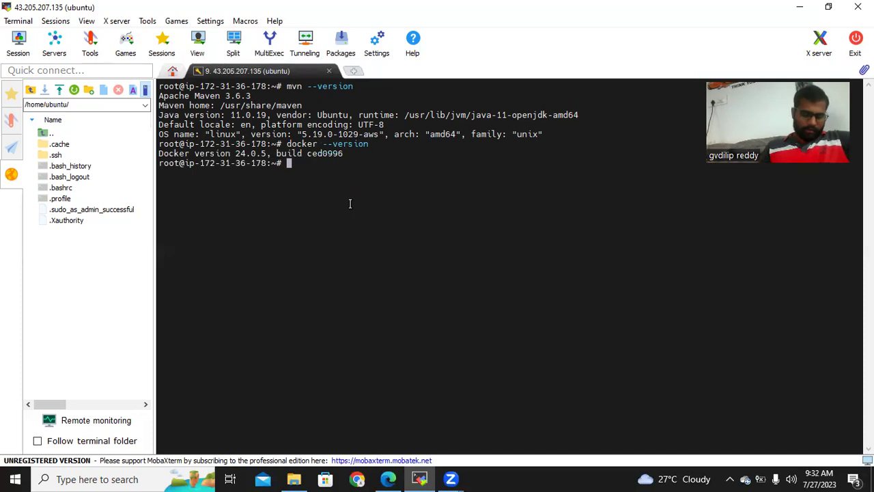
{"action": "type", "text": "sudo apt-get install"}
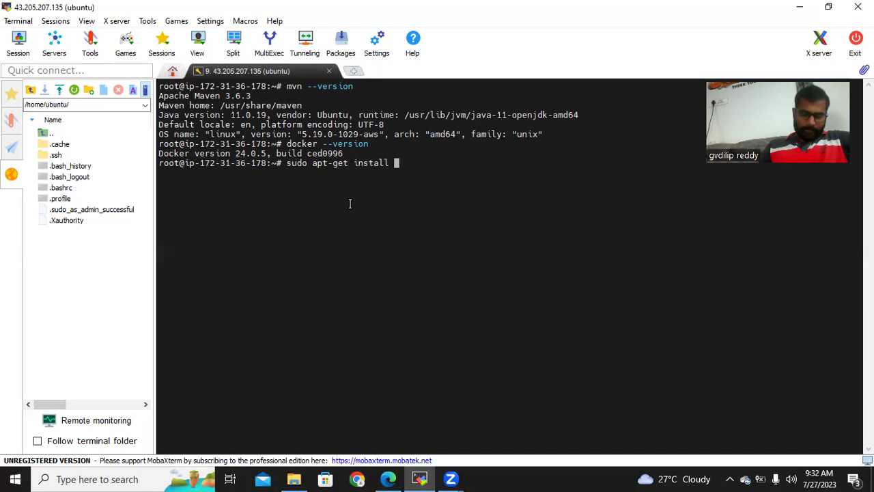
Refresh the package lists with sudo apt-get update.
{"action": "key", "text": "BackSpace"}
{"action": "key", "text": "BackSpace"}
{"action": "key", "text": "BackSpace"}
{"action": "key", "text": "BackSpace"}
{"action": "key", "text": "BackSpace"}
{"action": "key", "text": "BackSpace"}
{"action": "key", "text": "BackSpace"}
{"action": "key", "text": "BackSpace"}
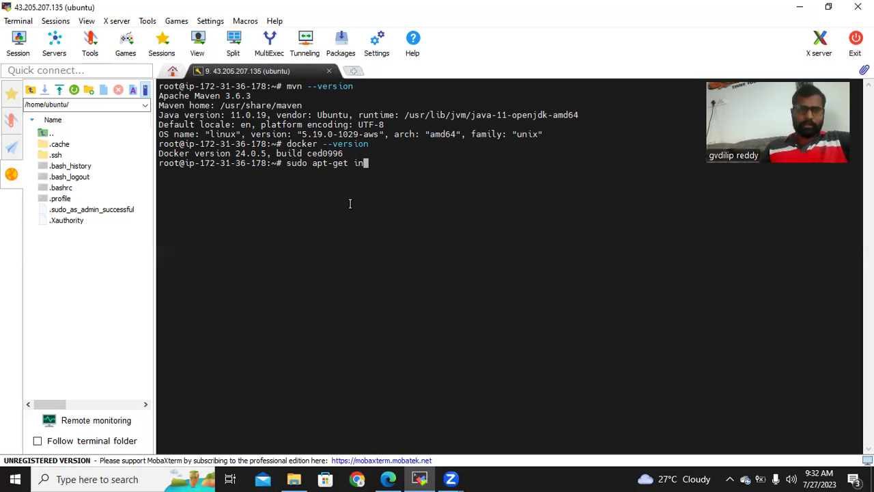
{"action": "type", "text": "update"}
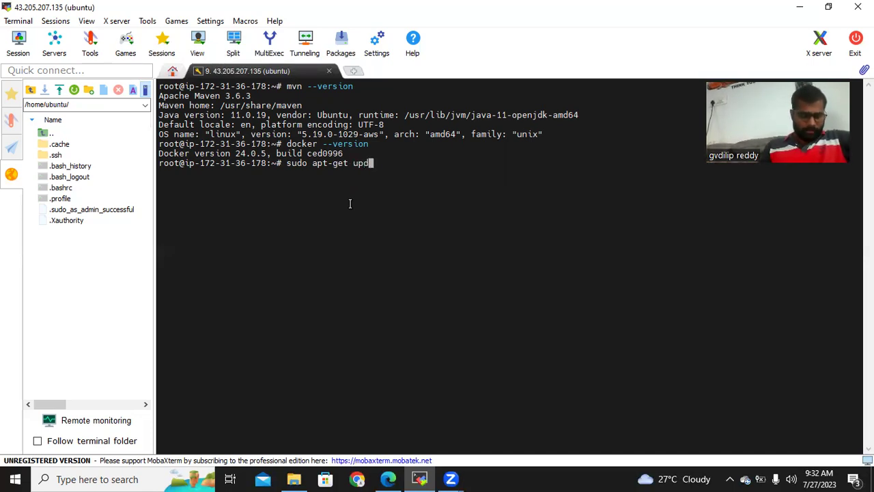
{"action": "key", "text": "Return"}
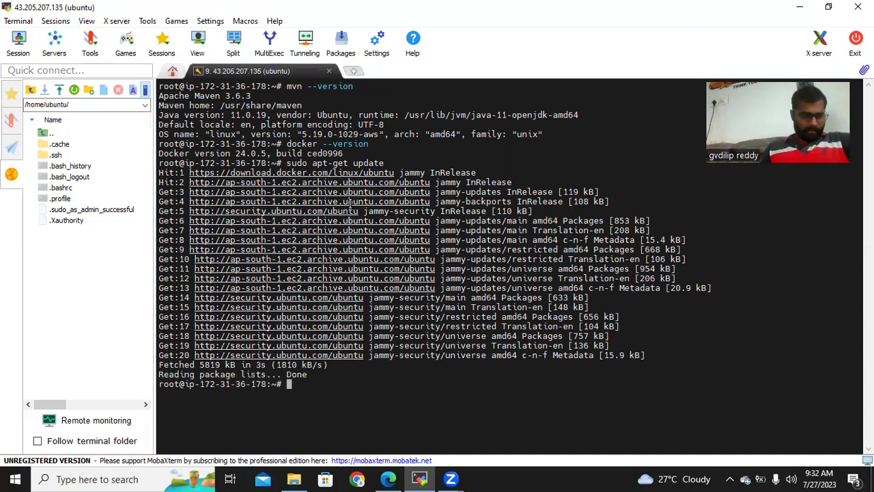
Install openjdk-11-jre, fixing the package-name typo; it is already the newest version.
{"action": "type", "text": "apt-"}
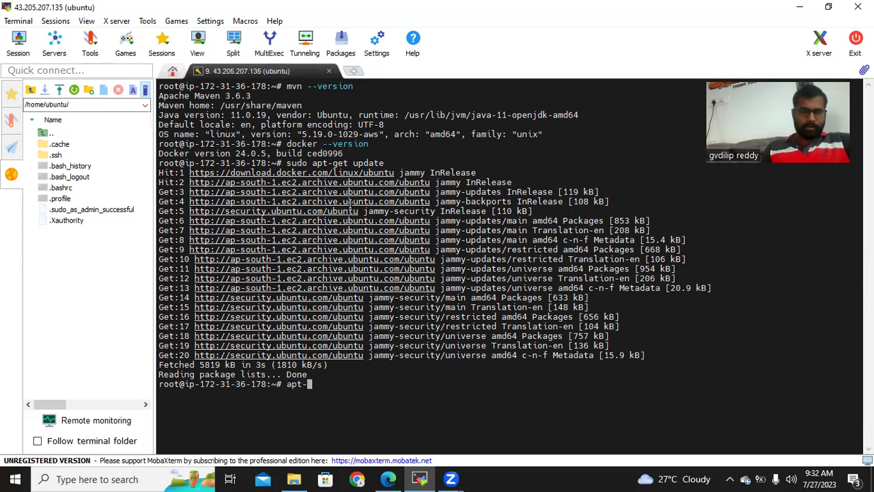
{"action": "type", "text": "get"}
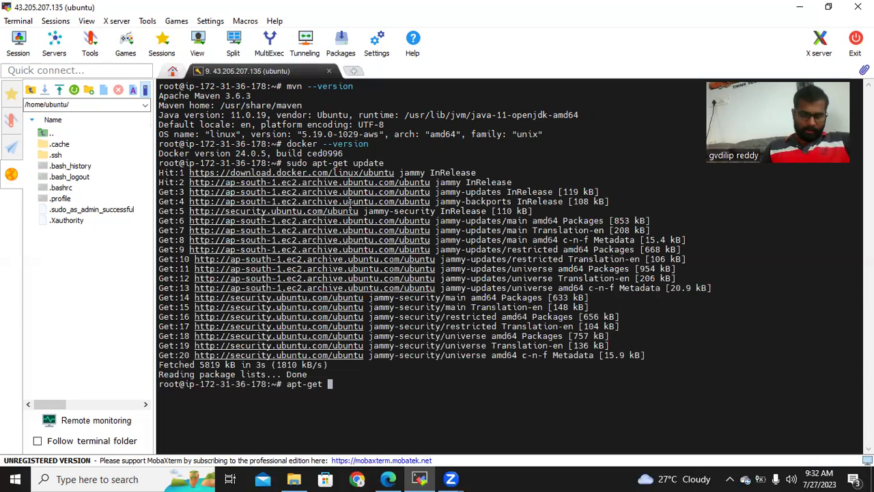
{"action": "type", "text": " insta"}
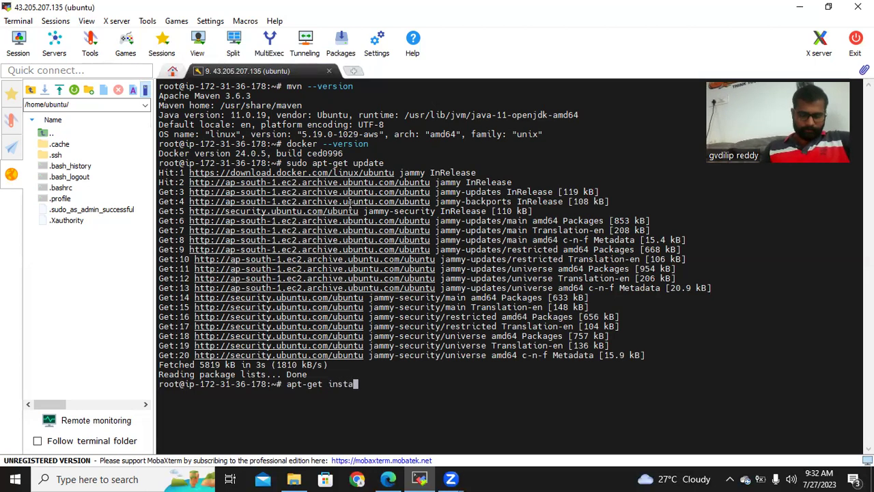
{"action": "type", "text": "ll op"}
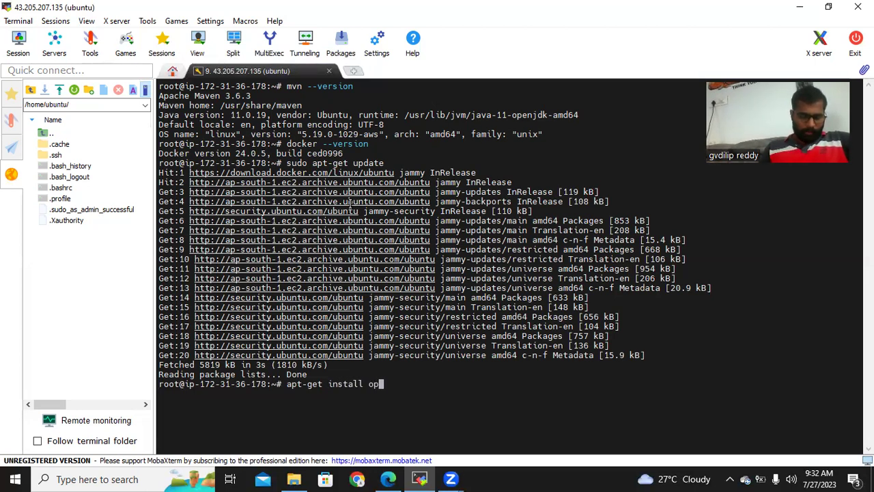
{"action": "type", "text": "enjdk"}
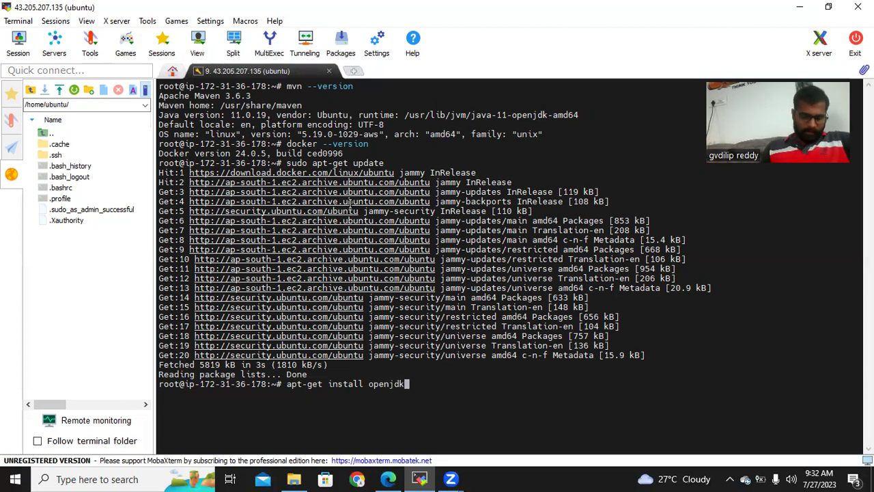
{"action": "type", "text": "-11jre"}
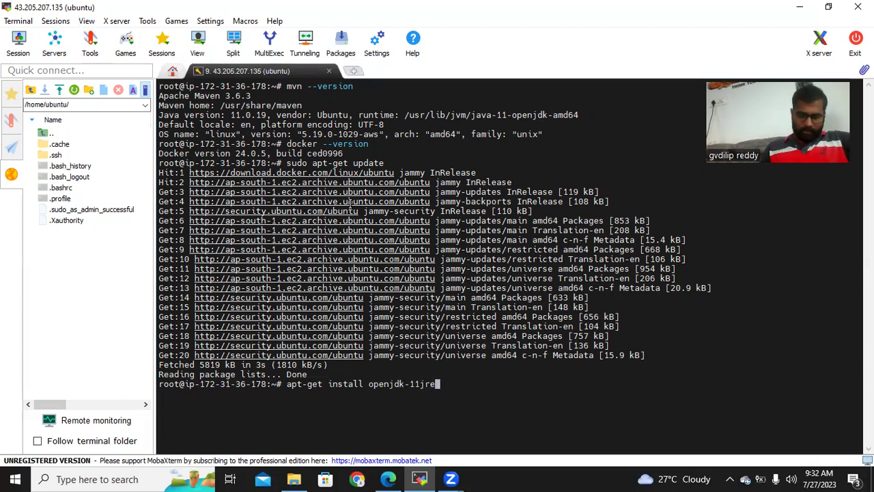
{"action": "key", "text": "Return"}
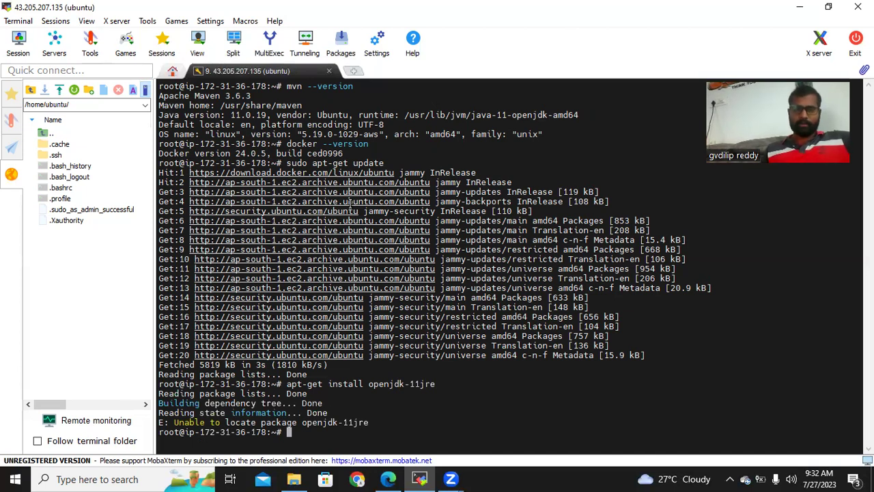
{"action": "key", "text": "Up"}
{"action": "key", "text": "Left"}
{"action": "key", "text": "Left"}
{"action": "key", "text": "Left"}
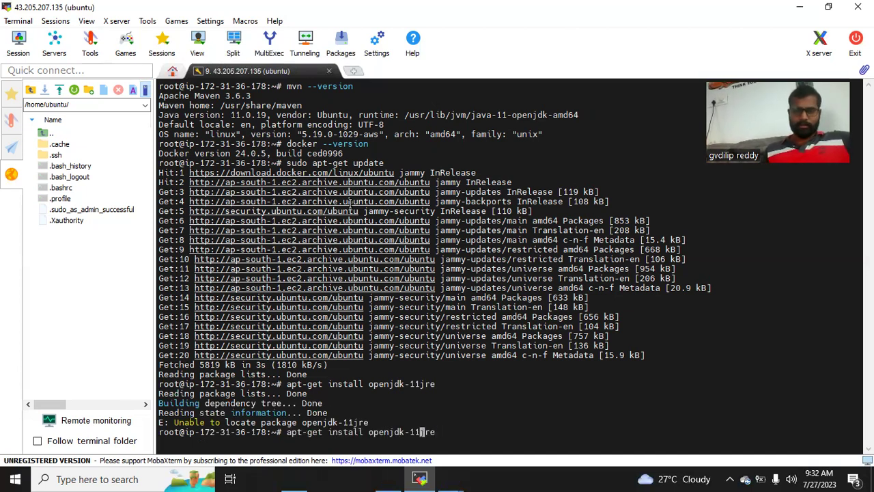
{"action": "type", "text": "-"}
{"action": "key", "text": "Return"}
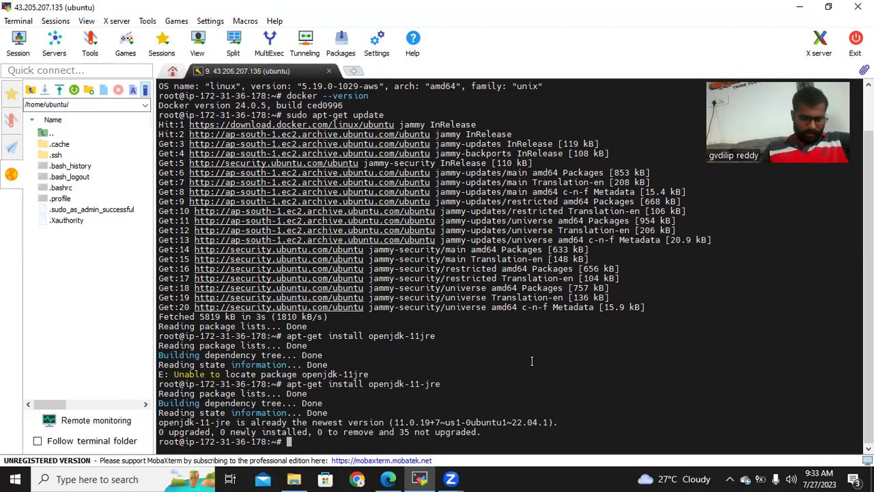
Clear the screen, try ssh-keygen, list hidden home files with ls -a, then clear again.
{"action": "type", "text": "clear"}
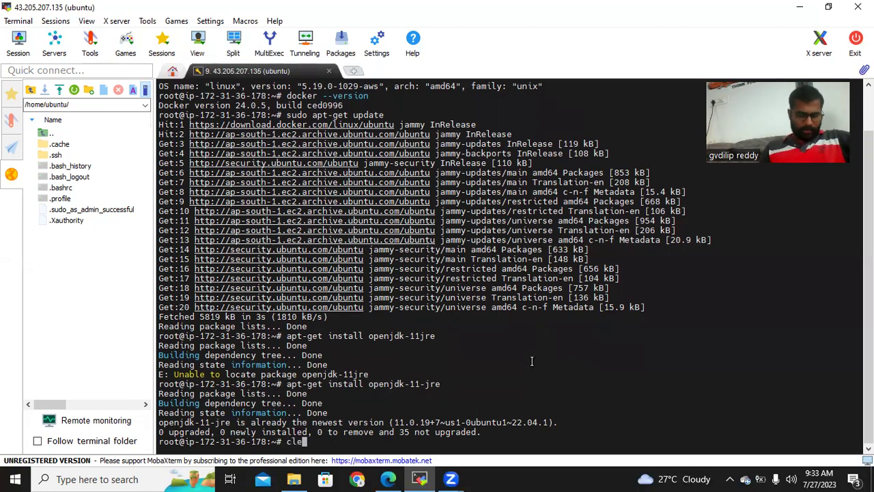
{"action": "key", "text": "Return"}
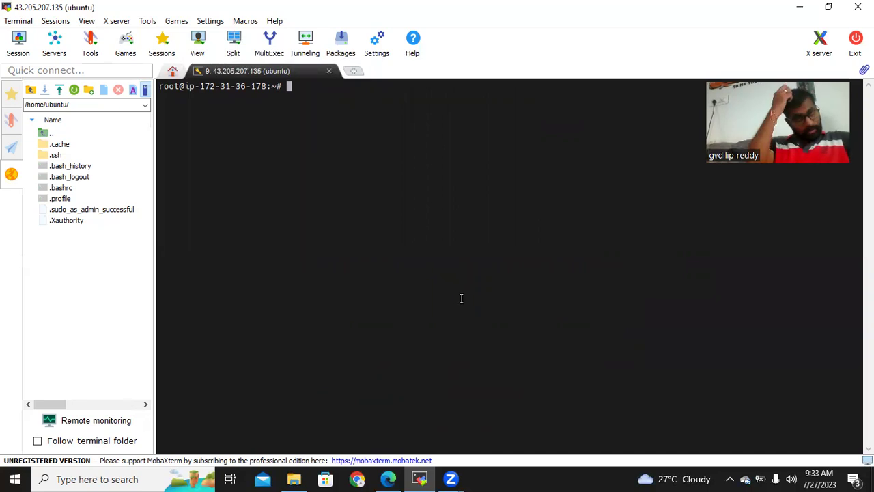
{"action": "type", "text": "ssh-kegen"}
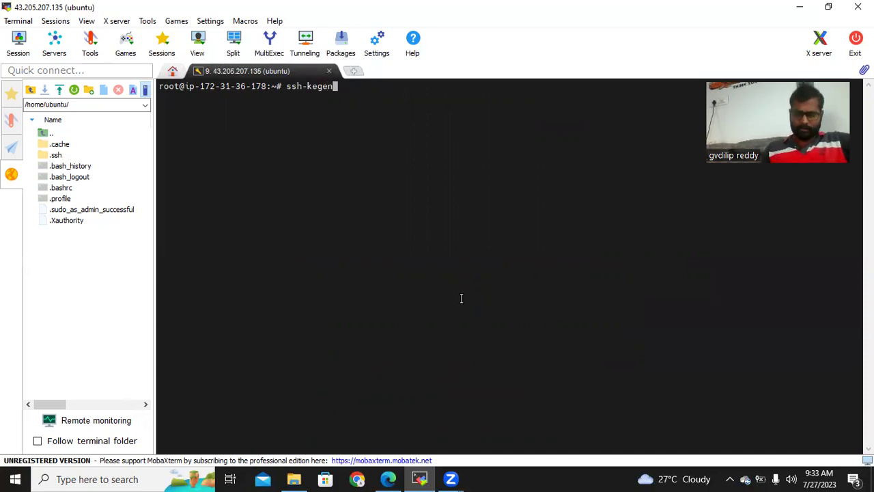
{"action": "key", "text": "Return"}
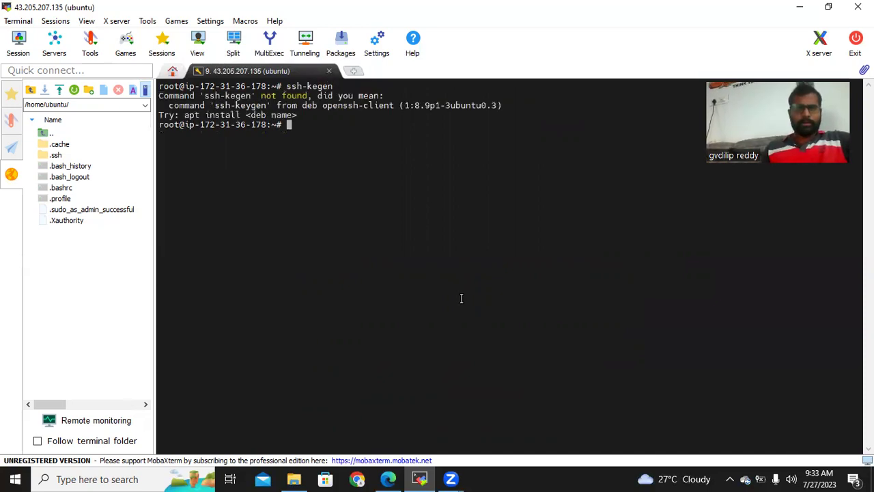
{"action": "type", "text": "ls -a"}
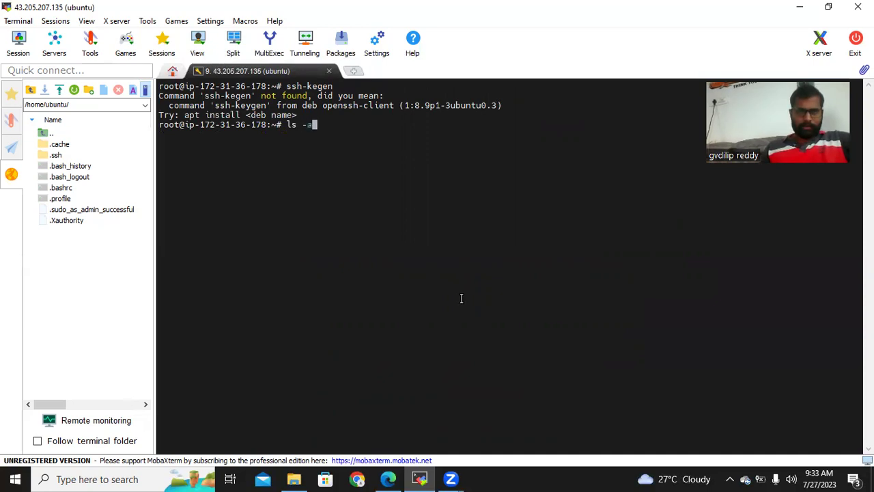
{"action": "key", "text": "Return"}
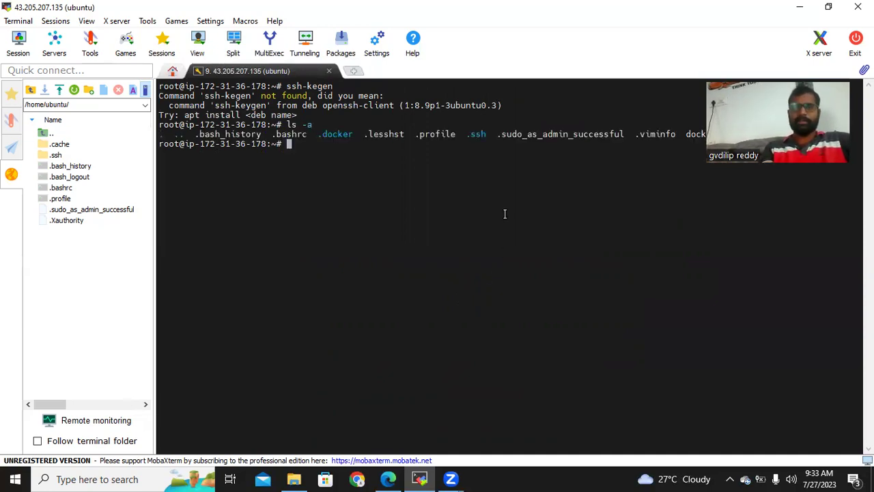
{"action": "type", "text": "clear"}
{"action": "key", "text": "Return"}
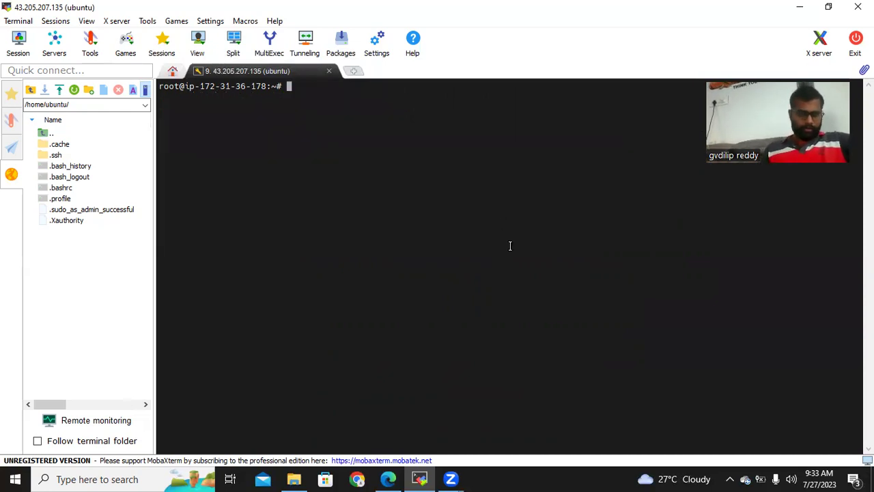
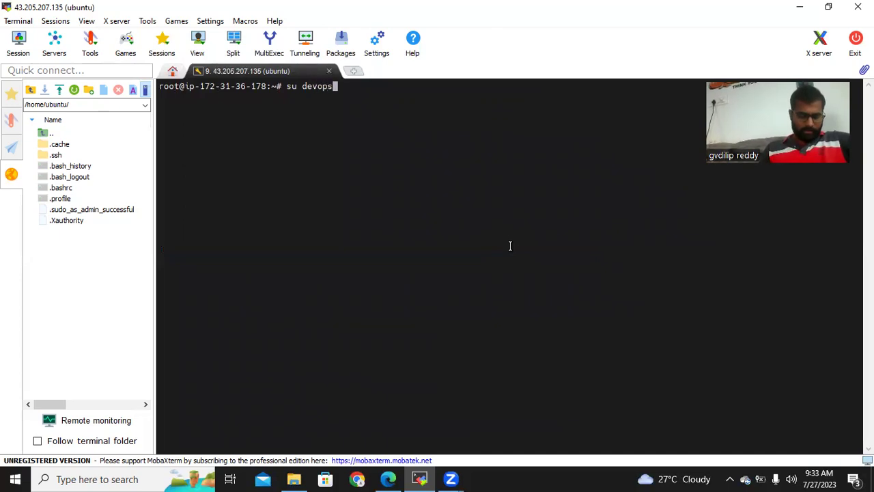
Switch to the agent user account in bash and list the home folder, including hidden files.
{"action": "key", "text": "Return"}
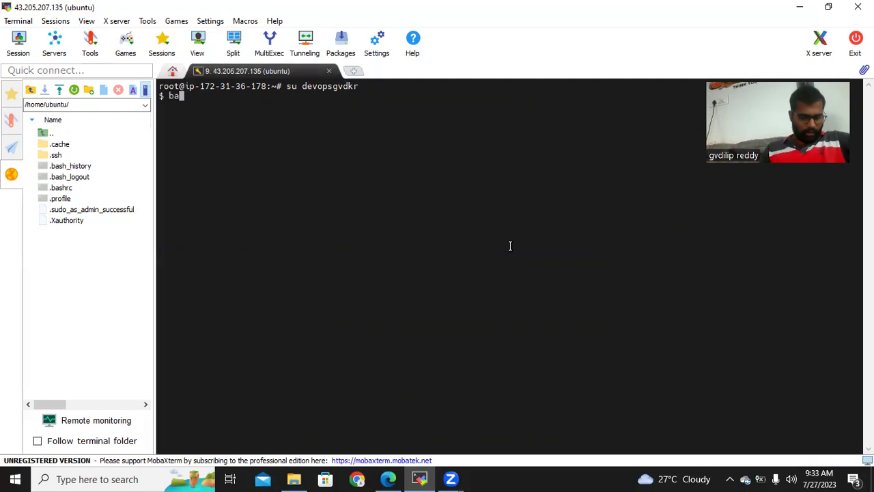
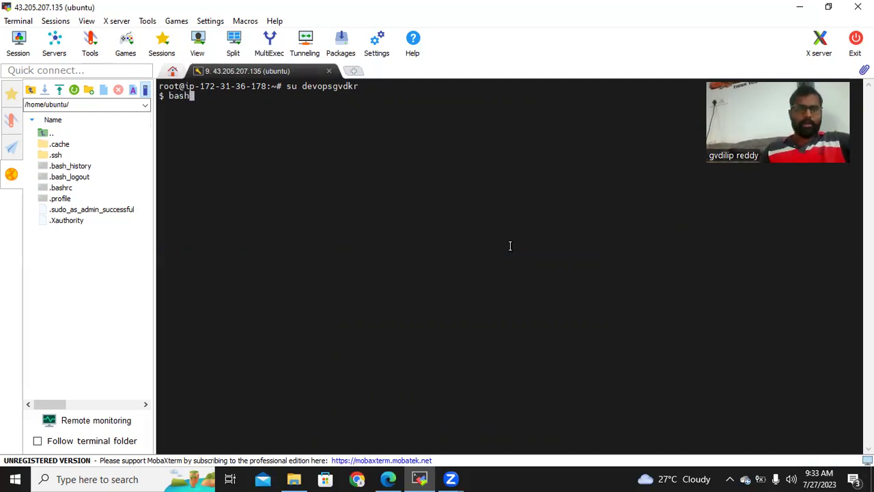
{"action": "key", "text": "Return"}
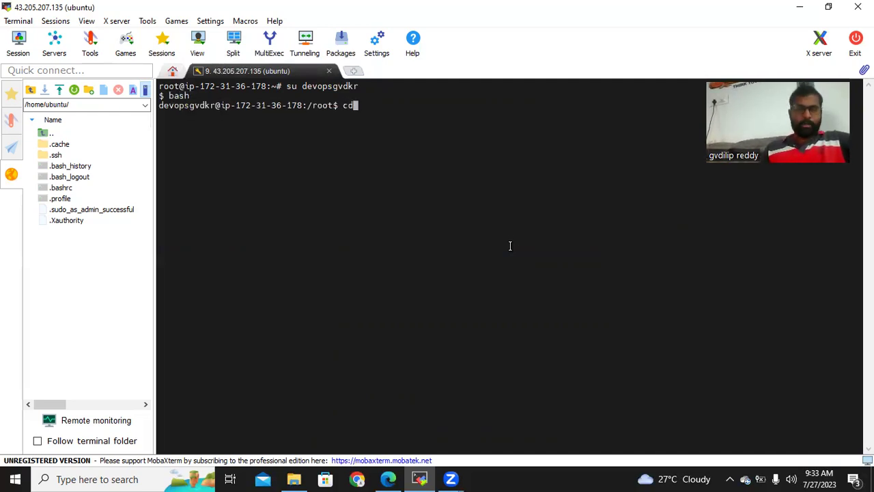
{"action": "key", "text": "Return"}
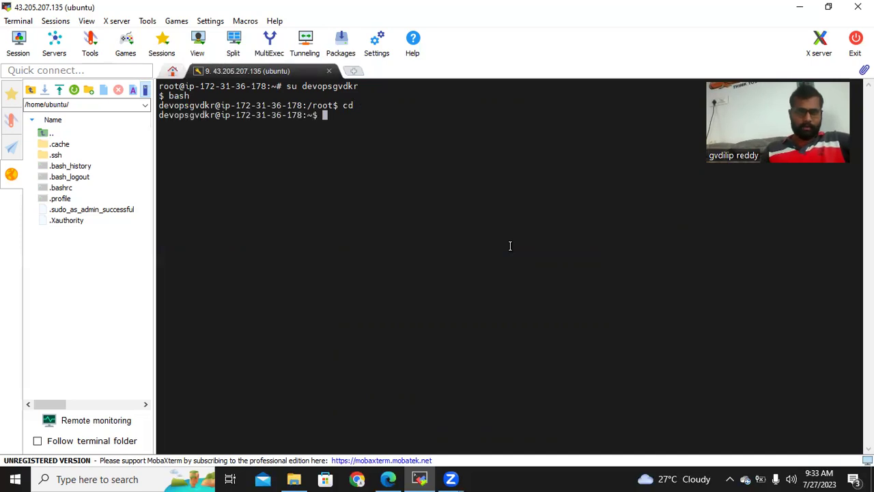
{"action": "key", "text": "Return"}
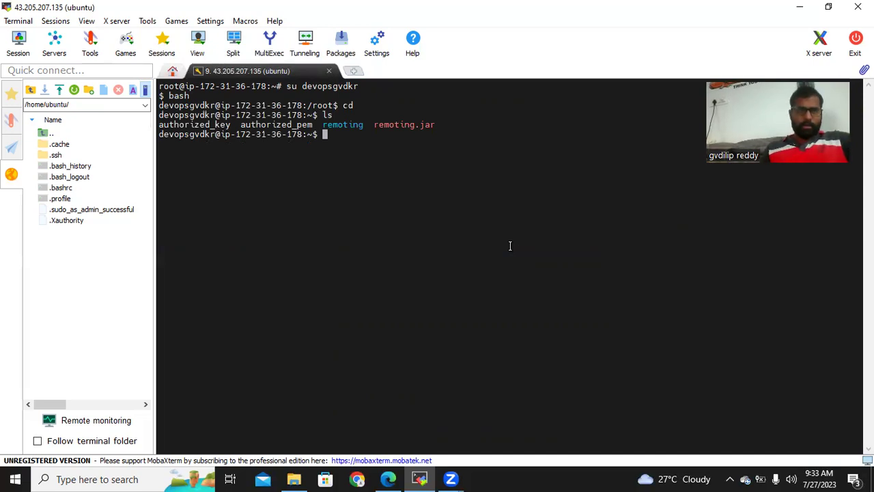
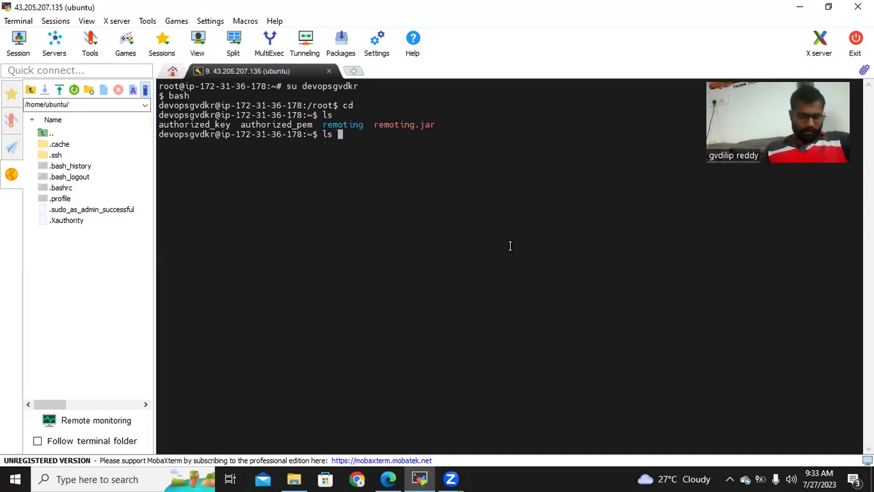
{"action": "key", "text": "Return"}
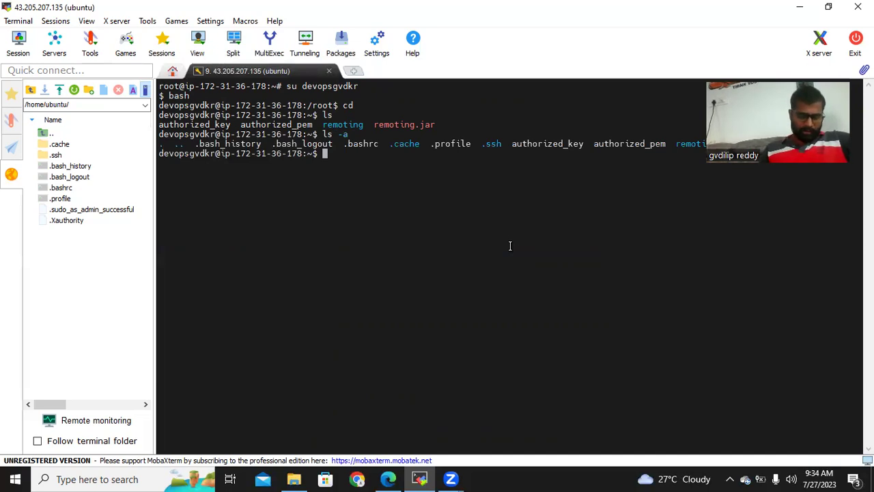
Run ssh-keygen with the default location, answering n to keep the existing key.
{"action": "type", "text": "ssh-keyg"}
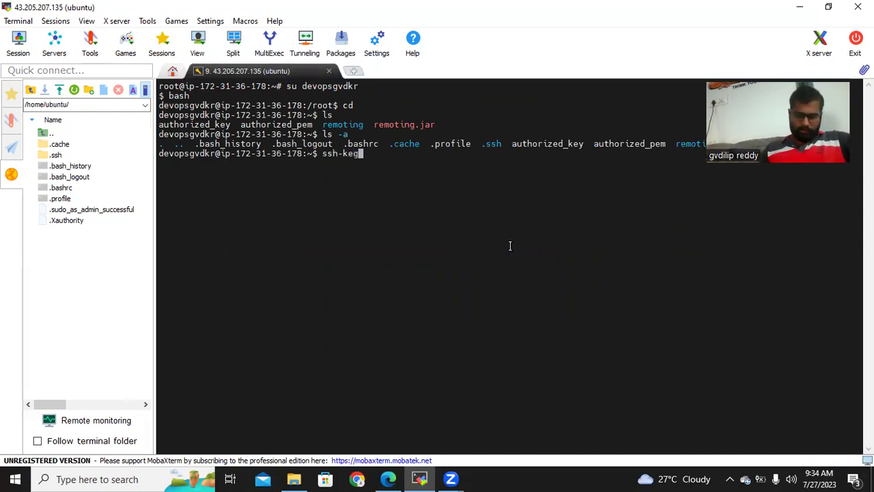
{"action": "type", "text": "en"}
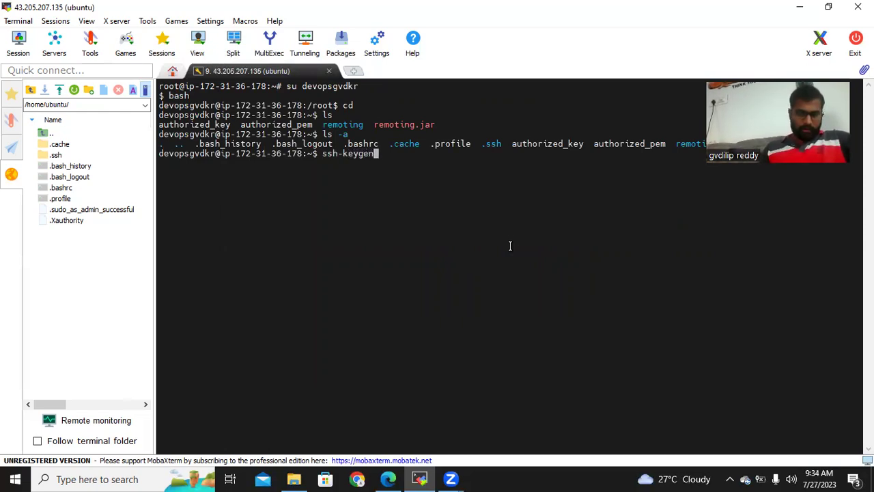
{"action": "key", "text": "Return"}
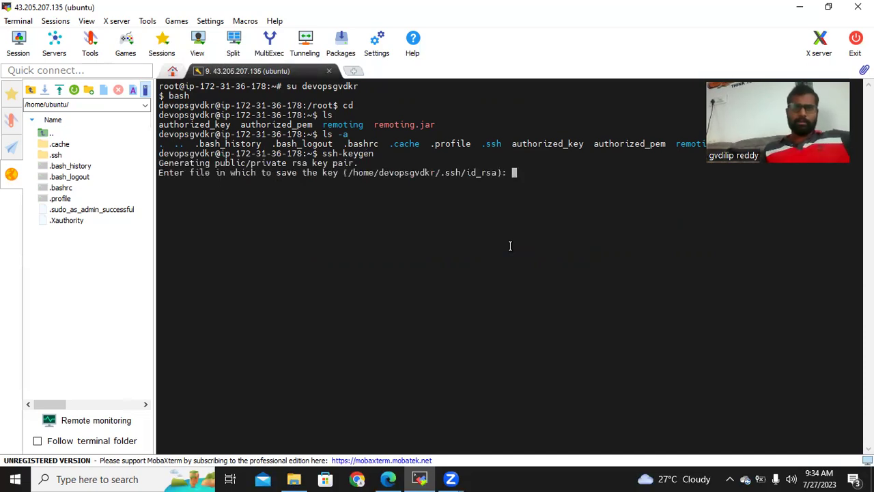
{"action": "key", "text": "Return"}
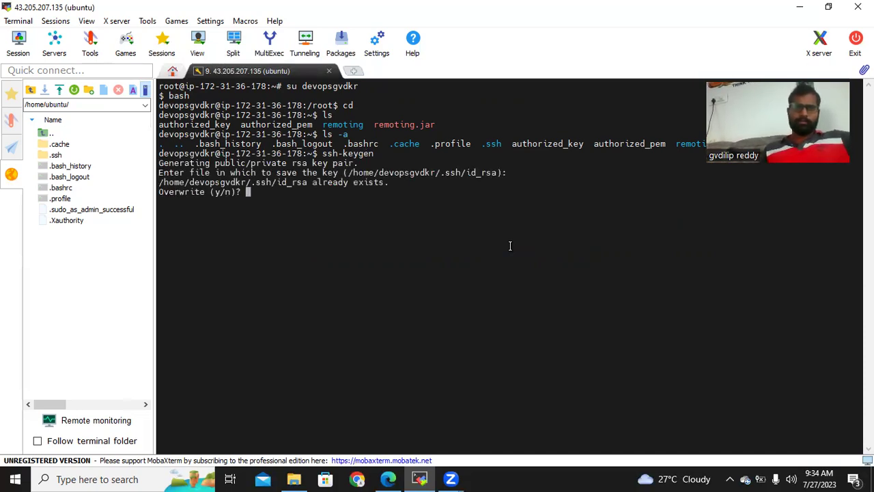
{"action": "type", "text": "n"}
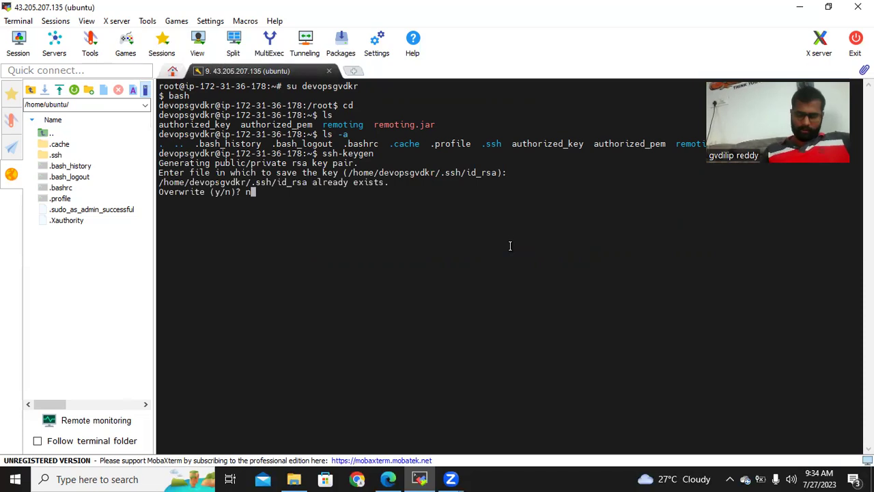
{"action": "key", "text": "Return"}
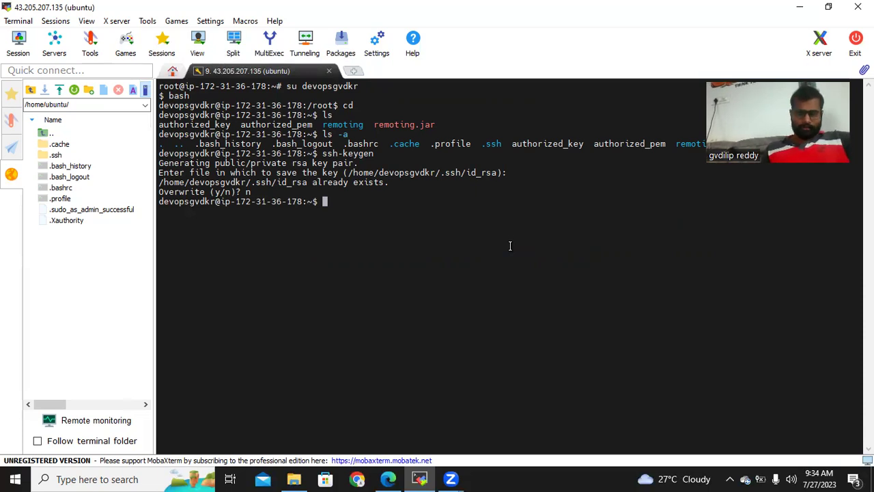
List the .ssh folder, showing authorized_keys, id_rsa and id_rsa.pub.
{"action": "type", "text": "cd"}
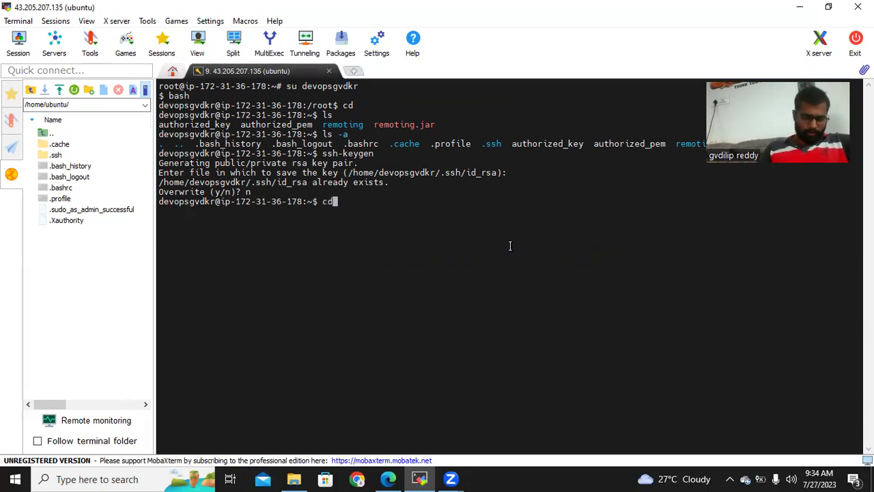
{"action": "type", "text": " .ssh"}
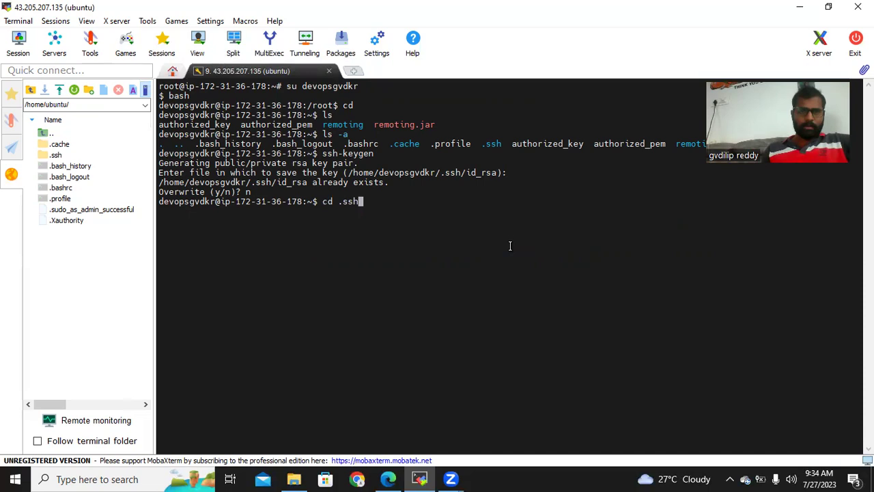
{"action": "type", "text": "/"}
{"action": "key", "text": "Return"}
{"action": "type", "text": "ls"}
{"action": "key", "text": "Return"}
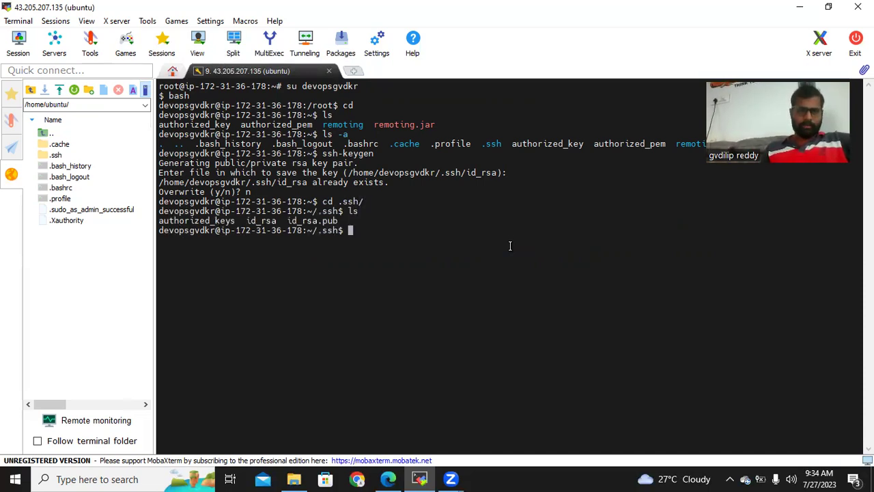
{"action": "type", "text": "cat"}
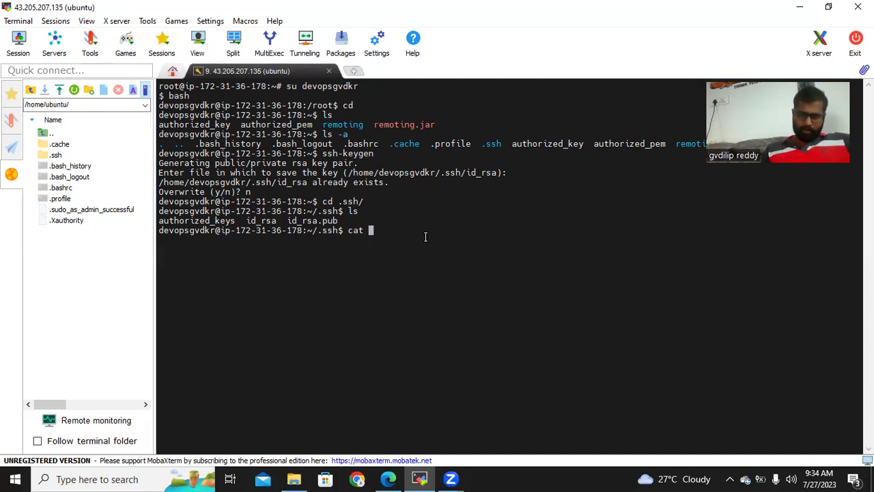
Print id_rsa with cat and scroll up to the BEGIN RSA PRIVATE KEY line.
{"action": "type", "text": "id"}
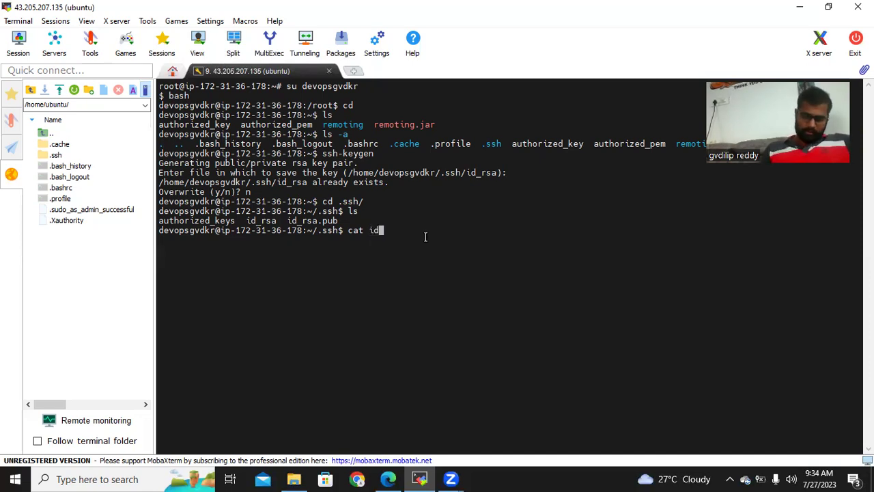
{"action": "type", "text": "_rsa"}
{"action": "key", "text": "Return"}
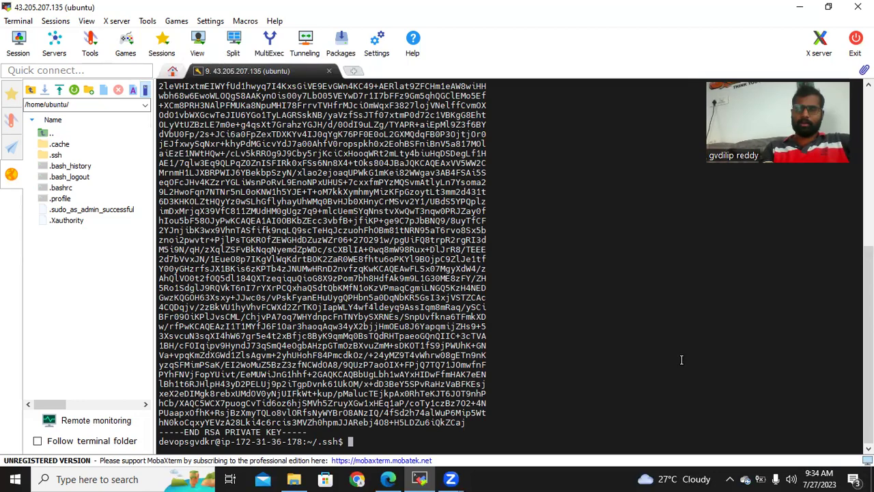
{"action": "scroll", "coordinate": [868, 341], "scroll_direction": "up", "scroll_amount": 7}
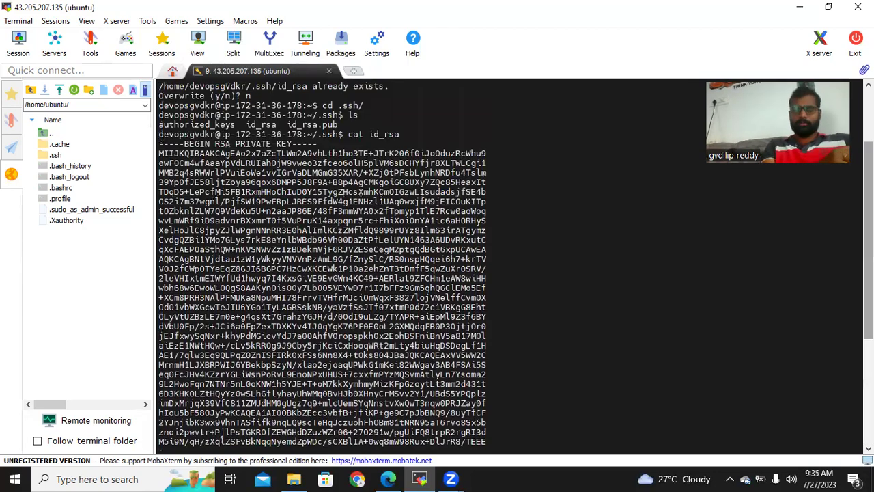
{"action": "scroll", "coordinate": [683, 273], "scroll_direction": "up", "scroll_amount": 1}
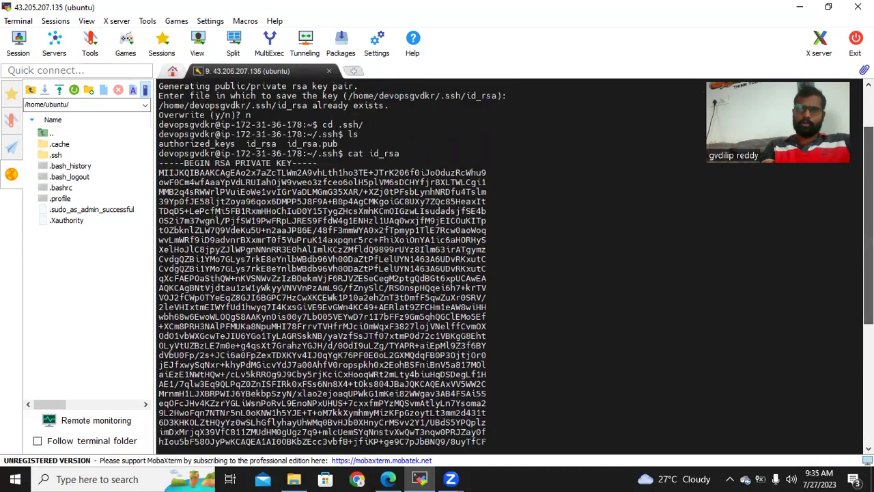
{"action": "scroll", "coordinate": [683, 273], "scroll_direction": "down", "scroll_amount": 2}
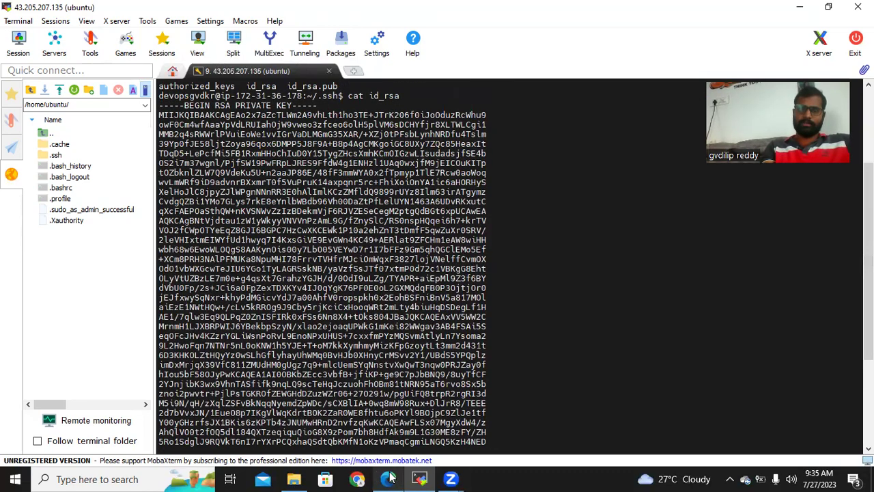
{"action": "left_click", "coordinate": [393, 478]}
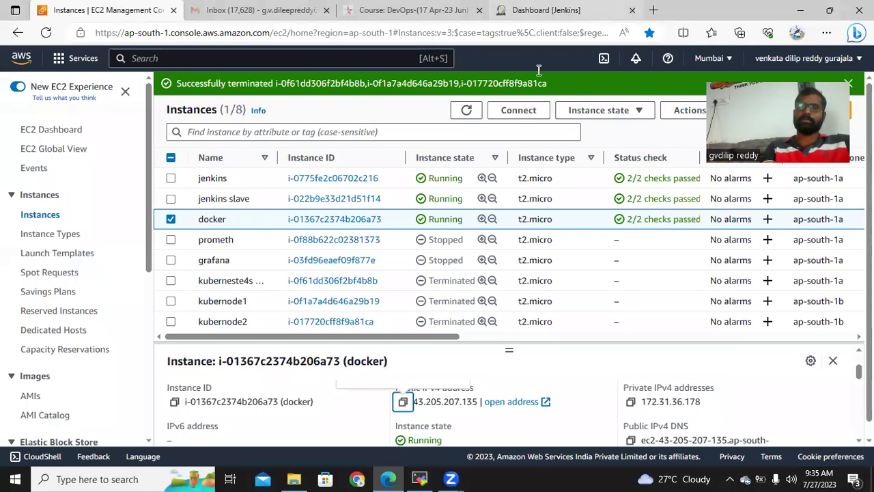
Sign into Jenkins with the username and saved password, then go to Manage Jenkins.
{"action": "left_click", "coordinate": [536, 8]}
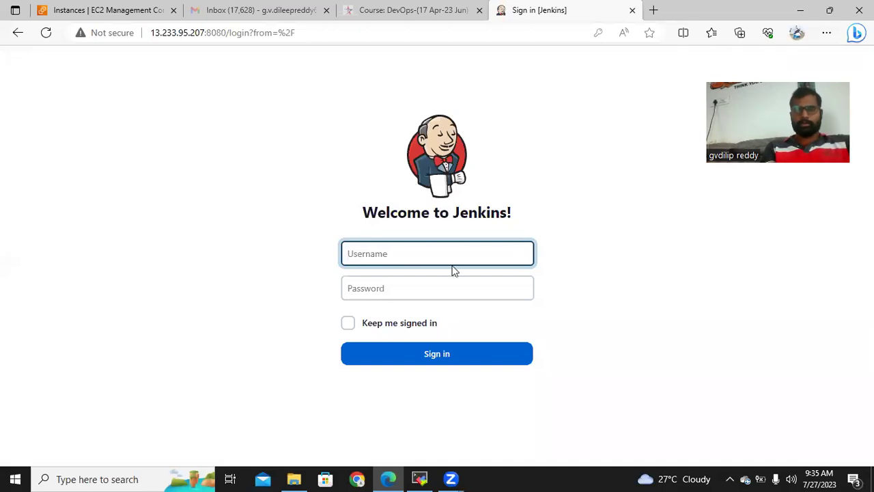
{"action": "left_click", "coordinate": [443, 253]}
{"action": "type", "text": "gvdileep"}
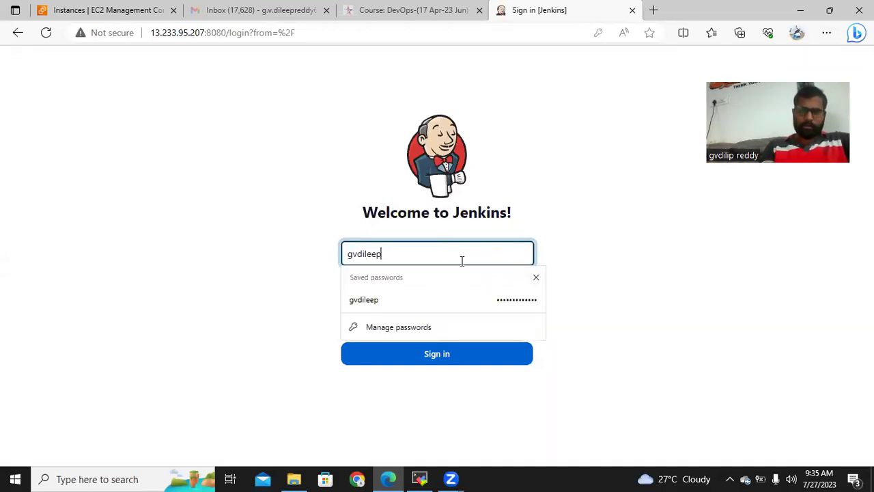
{"action": "left_click", "coordinate": [471, 297]}
{"action": "left_click", "coordinate": [478, 345]}
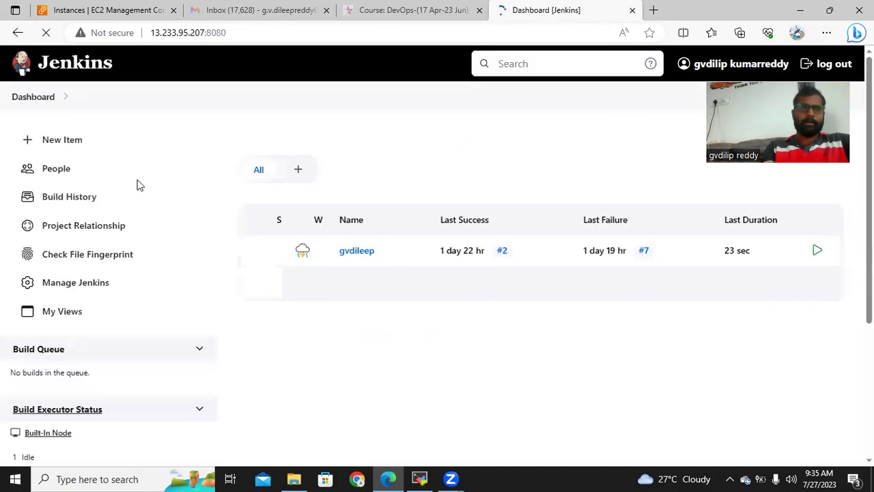
{"action": "left_click", "coordinate": [108, 287]}
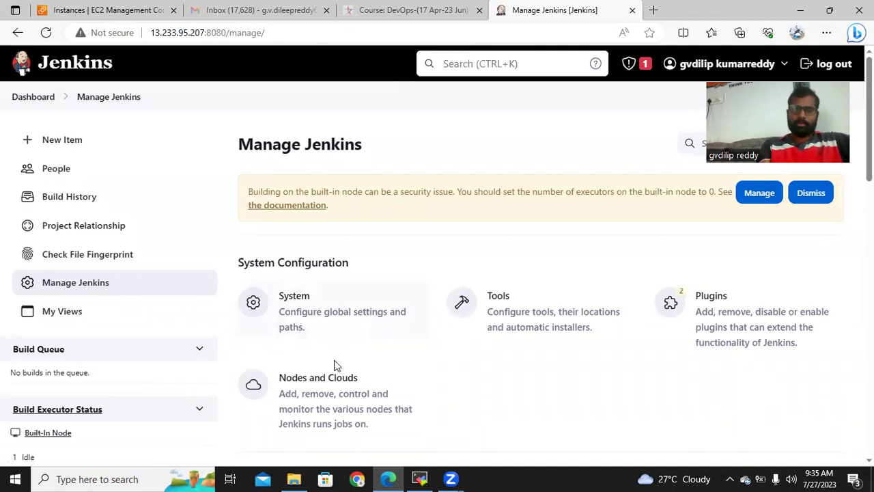
Open Nodes, view the slave2 agent page, then return to the Nodes list.
{"action": "left_click", "coordinate": [341, 400]}
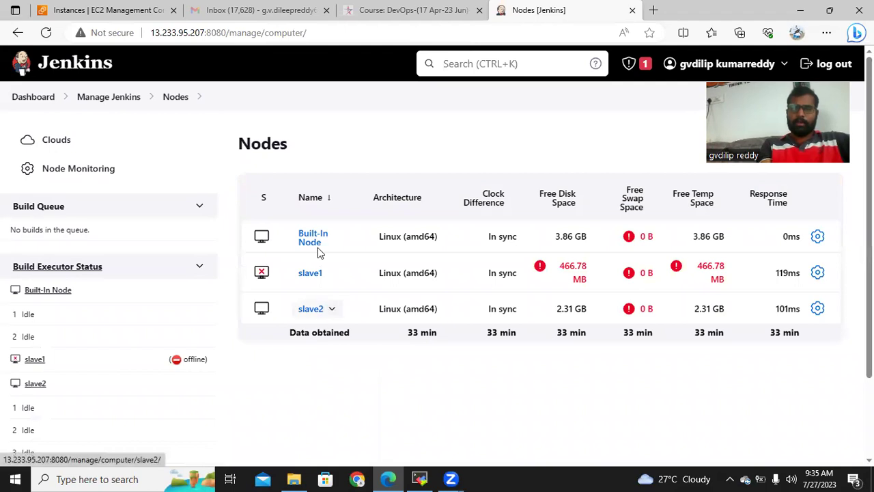
{"action": "right_click", "coordinate": [334, 316]}
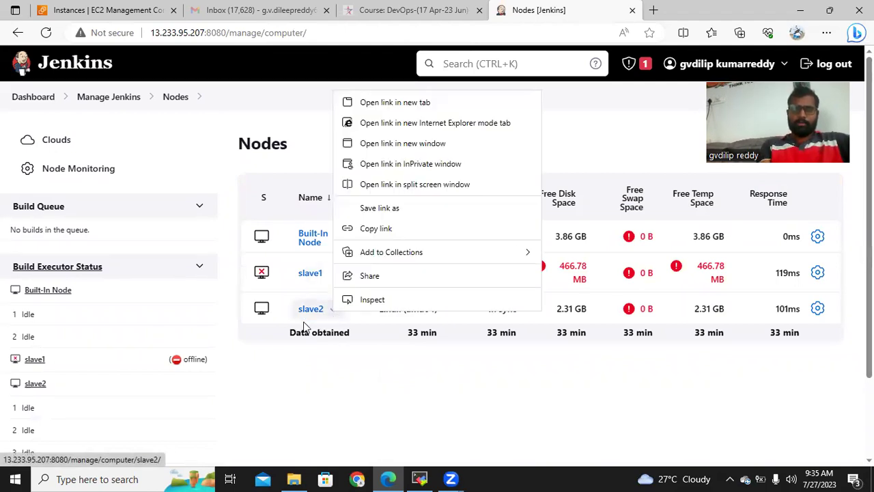
{"action": "left_click", "coordinate": [309, 317]}
{"action": "left_click", "coordinate": [310, 317]}
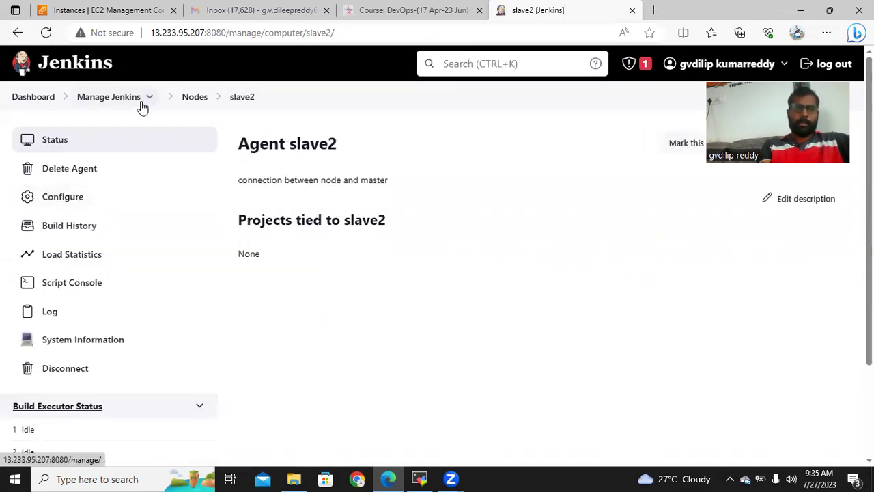
{"action": "left_click", "coordinate": [179, 101]}
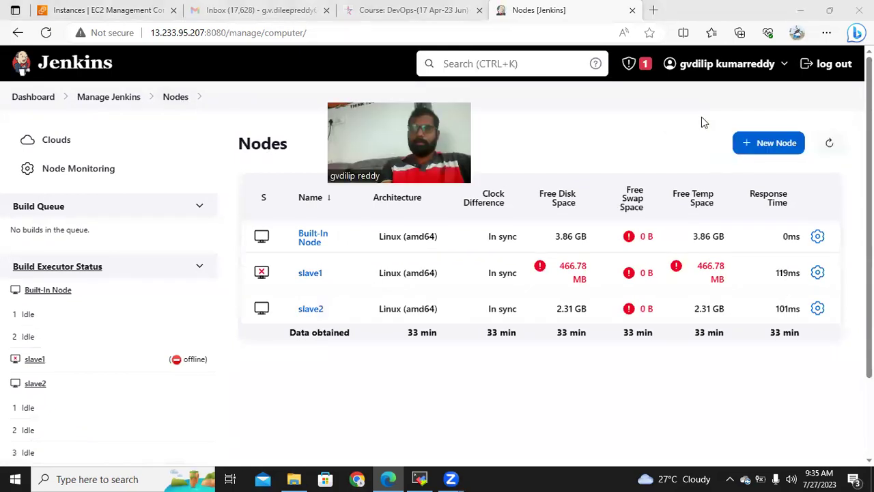
Create a new Permanent Agent node named slave3.
{"action": "left_click", "coordinate": [776, 143]}
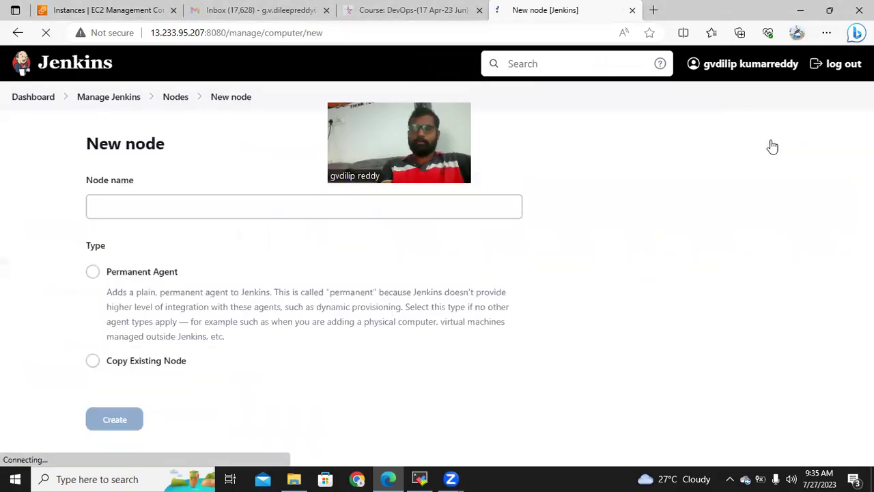
{"action": "left_click", "coordinate": [329, 205]}
{"action": "type", "text": "slave3"}
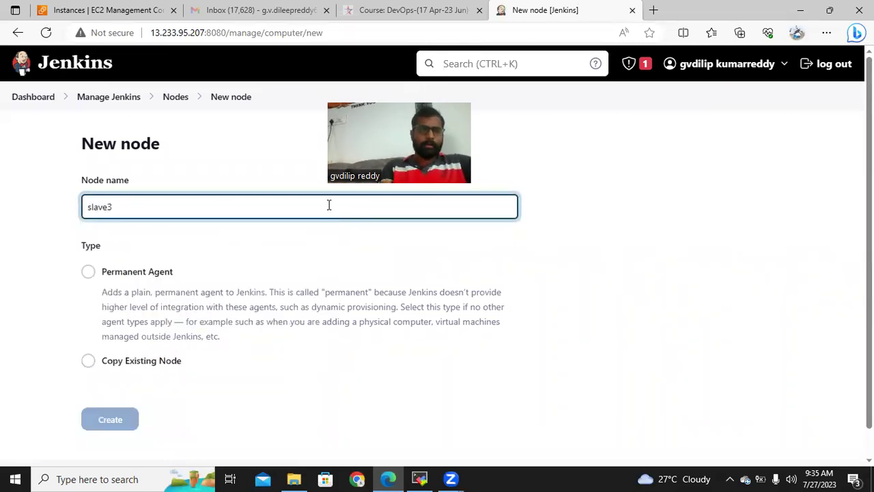
{"action": "left_click", "coordinate": [88, 271]}
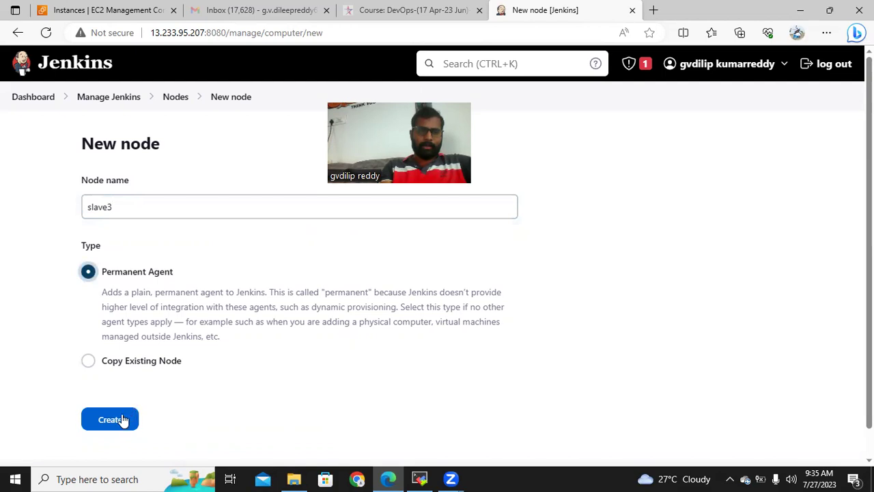
{"action": "left_click", "coordinate": [120, 419]}
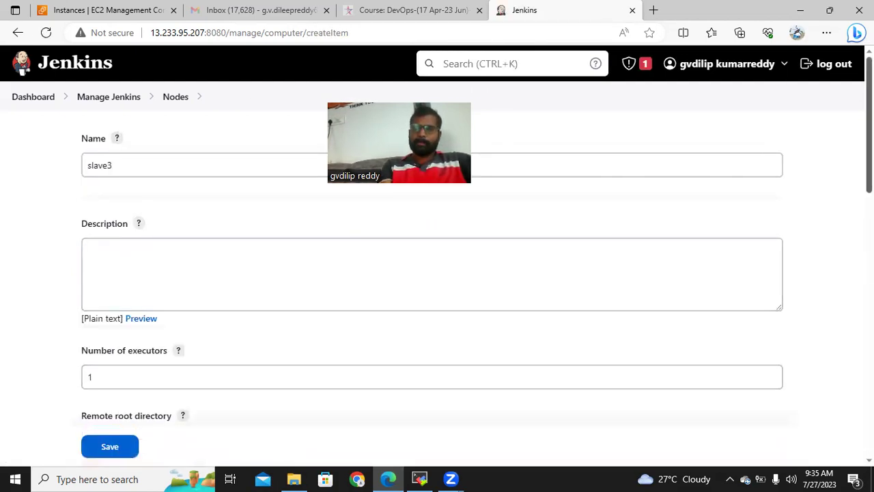
Set the node's Number of executors to 8.
{"action": "scroll", "coordinate": [437, 273], "scroll_direction": "down", "scroll_amount": 3}
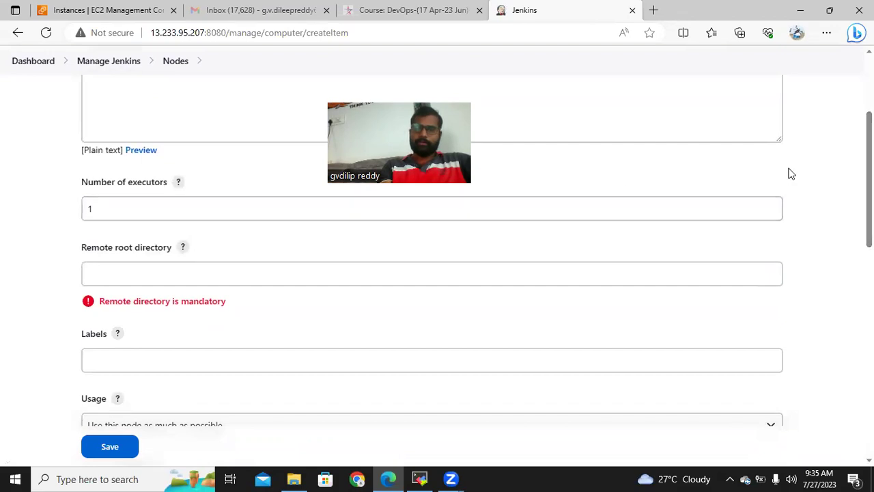
{"action": "left_click", "coordinate": [774, 209]}
{"action": "key", "text": "BackSpace"}
{"action": "type", "text": "3"}
{"action": "key", "text": "BackSpace"}
{"action": "type", "text": "4"}
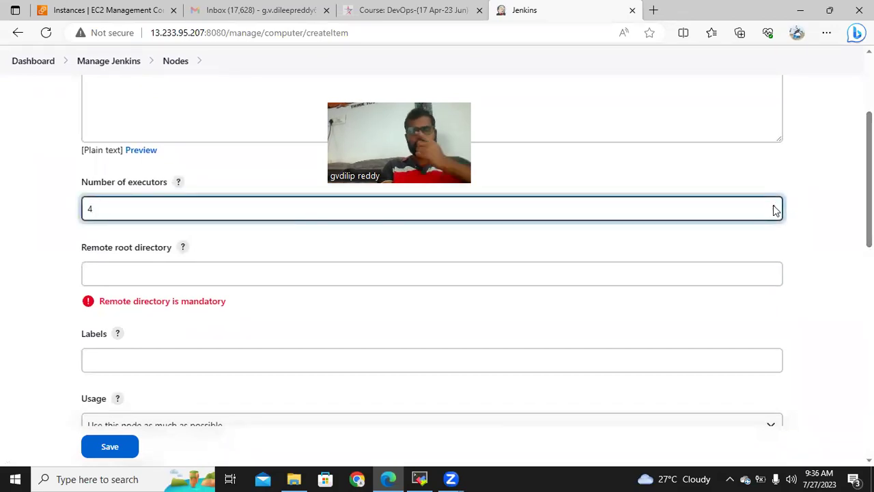
{"action": "key", "text": "BackSpace"}
{"action": "type", "text": "8"}
Enter the description 'to establish connection between master node'.
{"action": "scroll", "coordinate": [437, 273], "scroll_direction": "up", "scroll_amount": 3}
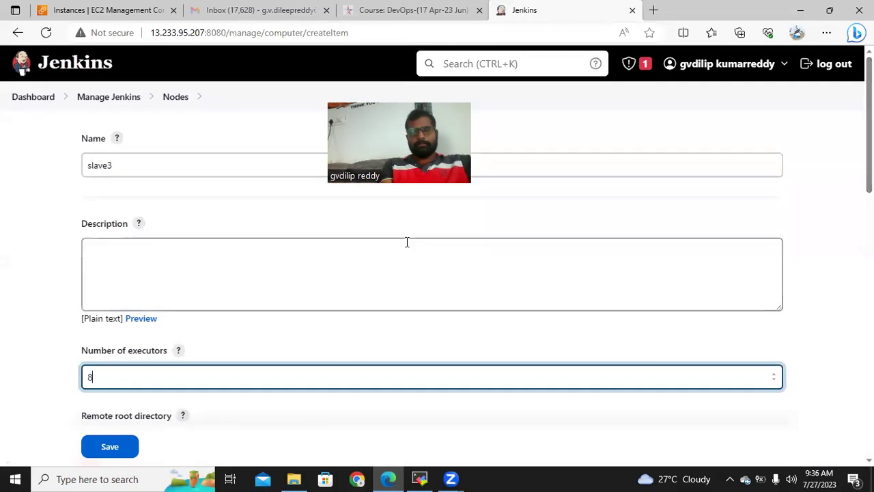
{"action": "left_click", "coordinate": [382, 271]}
{"action": "type", "text": "t"}
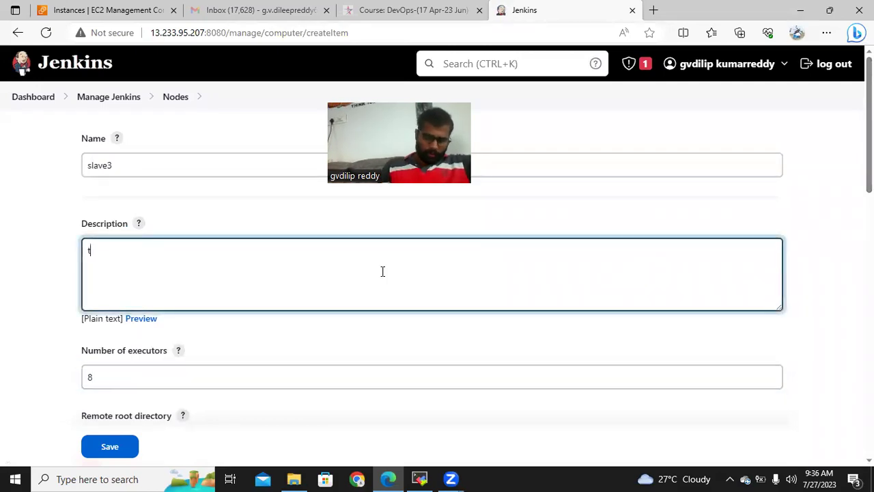
{"action": "type", "text": "o establish"}
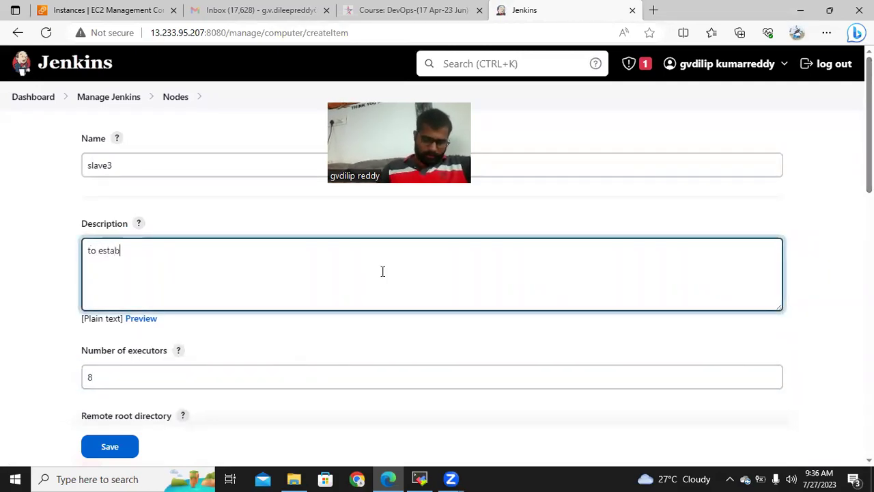
{"action": "key", "text": "BackSpace"}
{"action": "key", "text": "BackSpace"}
{"action": "key", "text": "BackSpace"}
{"action": "key", "text": "BackSpace"}
{"action": "key", "text": "BackSpace"}
{"action": "key", "text": "BackSpace"}
{"action": "key", "text": "BackSpace"}
{"action": "key", "text": "BackSpace"}
{"action": "key", "text": "BackSpace"}
{"action": "key", "text": "BackSpace"}
{"action": "key", "text": "BackSpace"}
{"action": "key", "text": "BackSpace"}
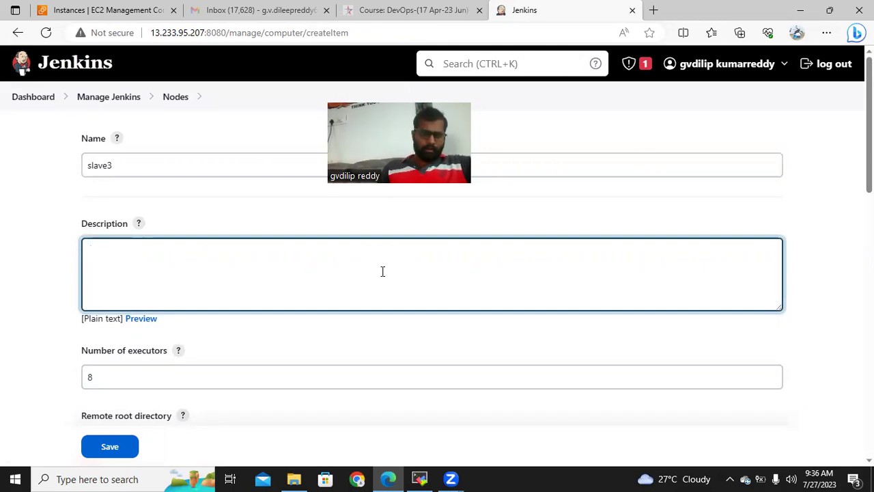
{"action": "type", "text": "to est"}
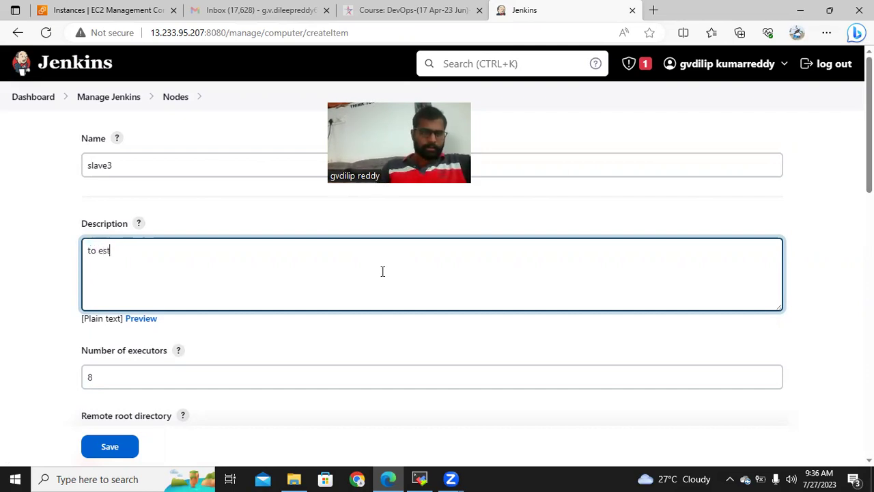
{"action": "type", "text": "ablish "}
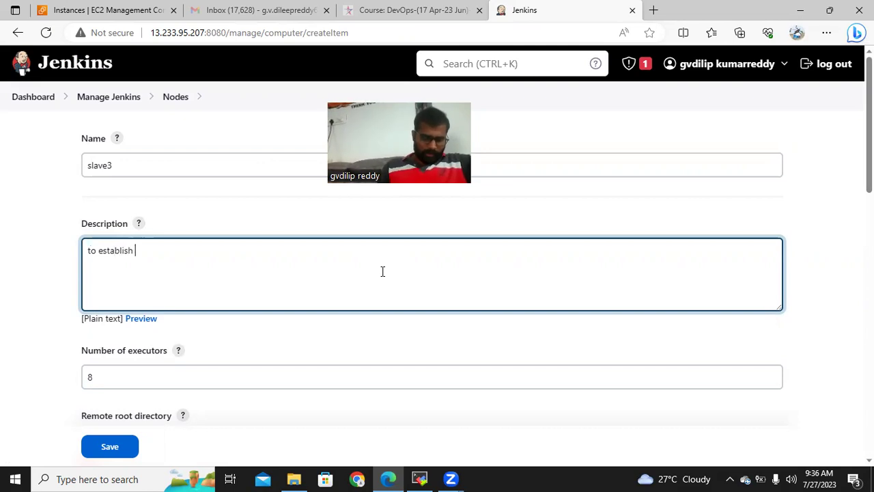
{"action": "type", "text": "connecti"}
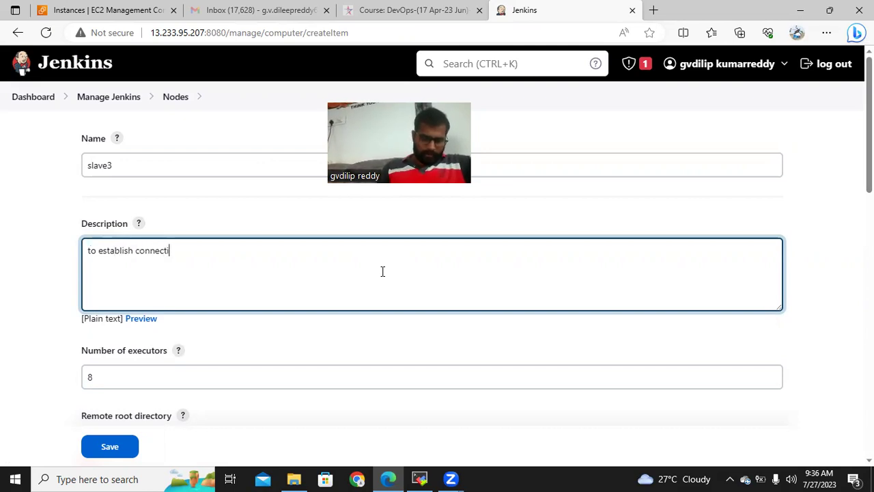
{"action": "type", "text": "on betwe"}
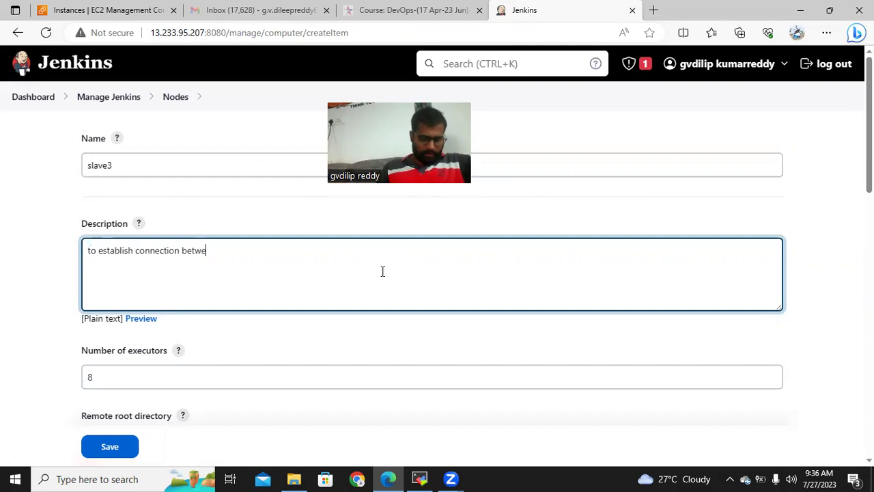
{"action": "type", "text": "en mas"}
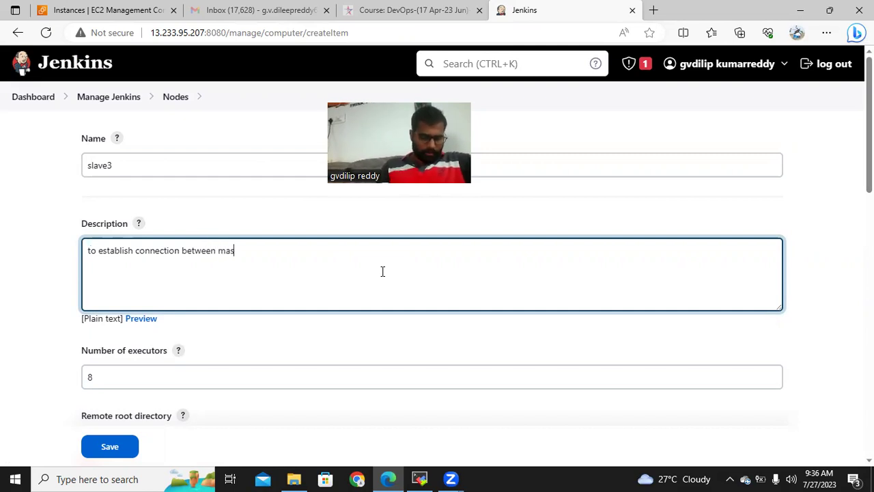
{"action": "type", "text": "ter node"}
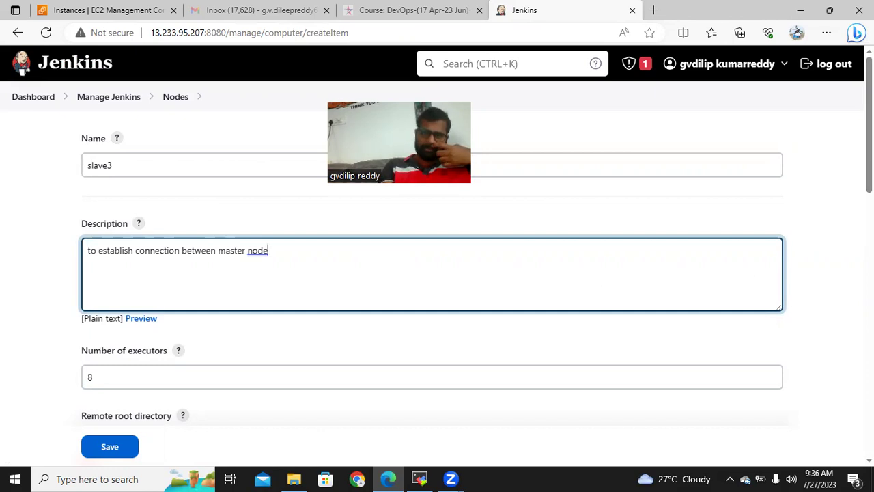
Focus Remote root directory, then go to the MobaXterm terminal.
{"action": "scroll", "coordinate": [437, 273], "scroll_direction": "down", "scroll_amount": 3}
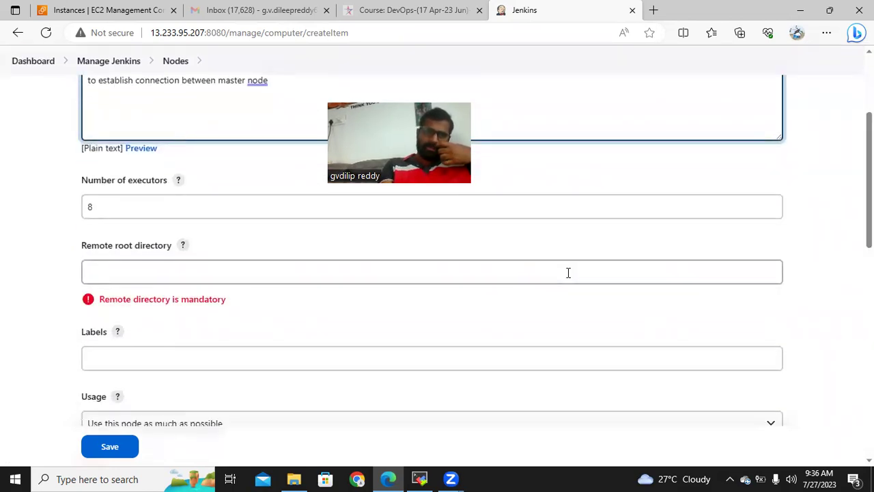
{"action": "left_click", "coordinate": [294, 274]}
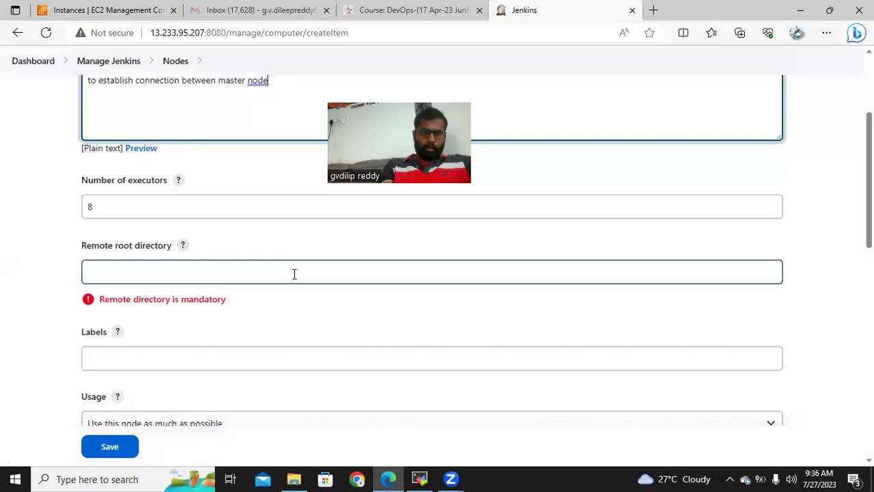
{"action": "left_click", "coordinate": [419, 478]}
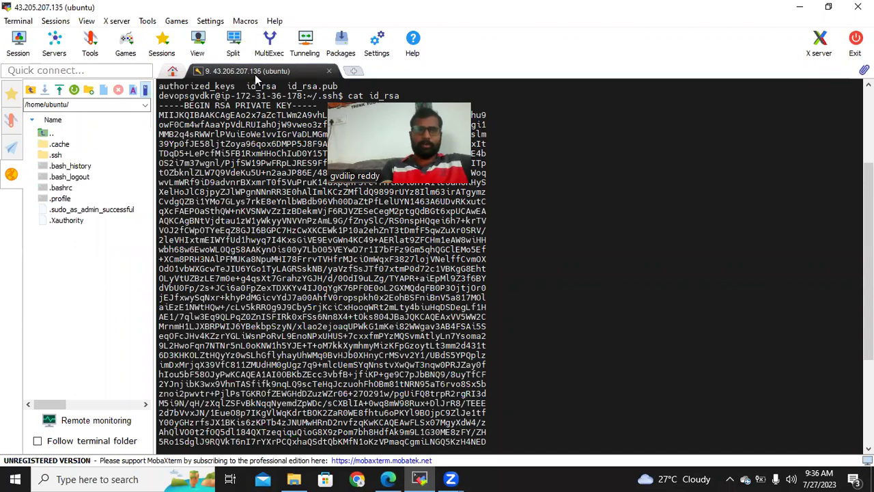
Duplicate the server session, become root with sudo -i, and clear the screen.
{"action": "right_click", "coordinate": [257, 73]}
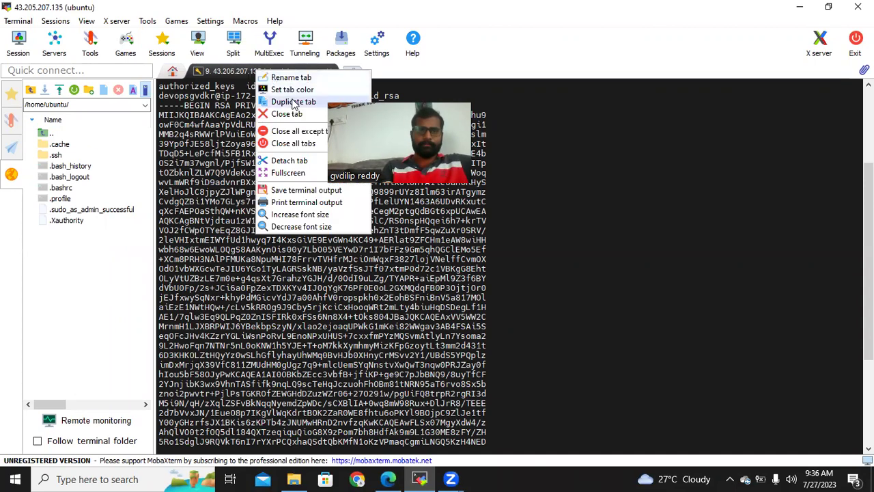
{"action": "left_click", "coordinate": [294, 102]}
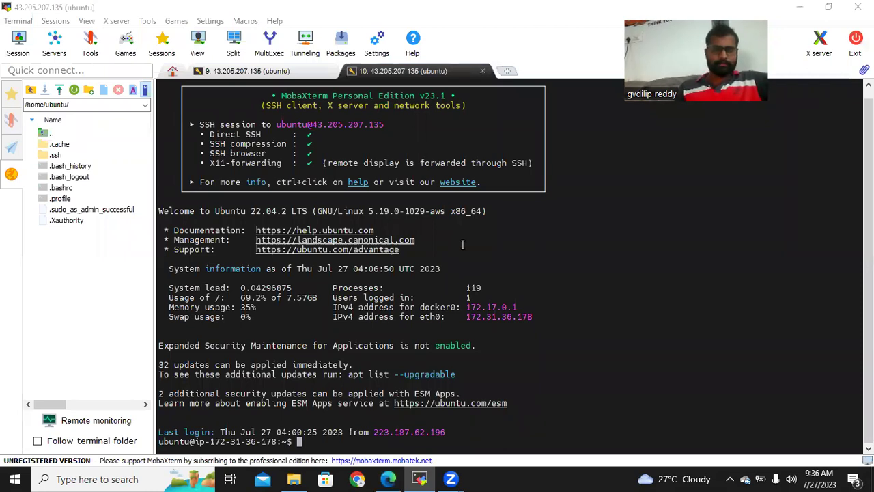
{"action": "left_click", "coordinate": [301, 441]}
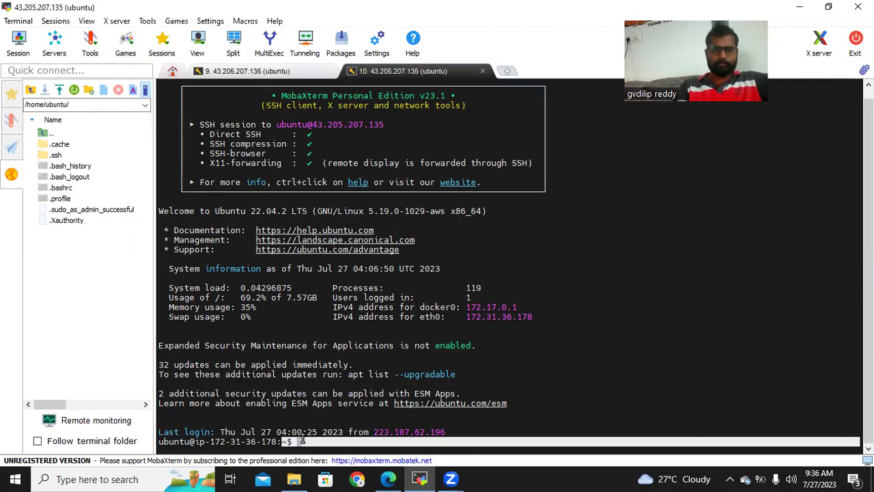
{"action": "type", "text": "s"}
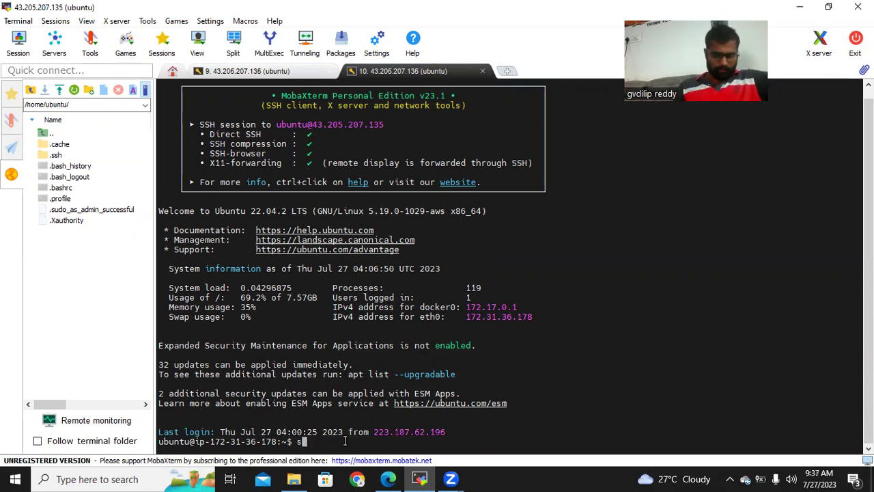
{"action": "type", "text": "udo -i"}
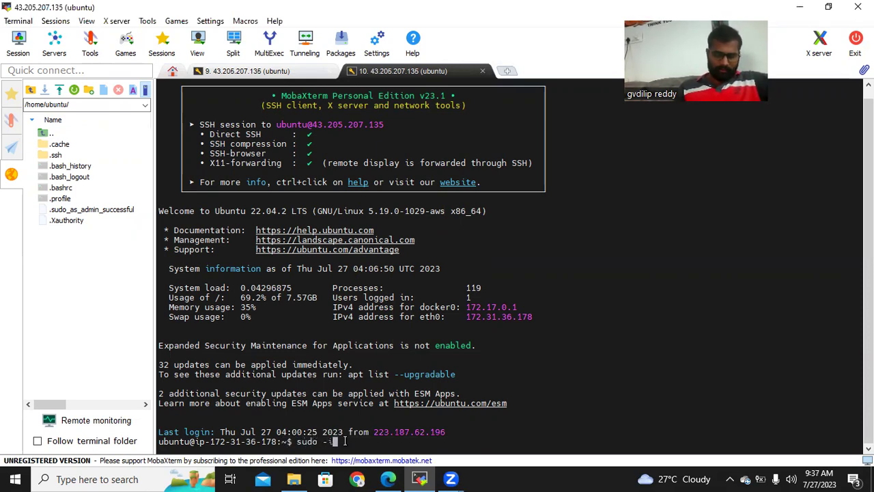
{"action": "key", "text": "Return"}
{"action": "type", "text": "clear"}
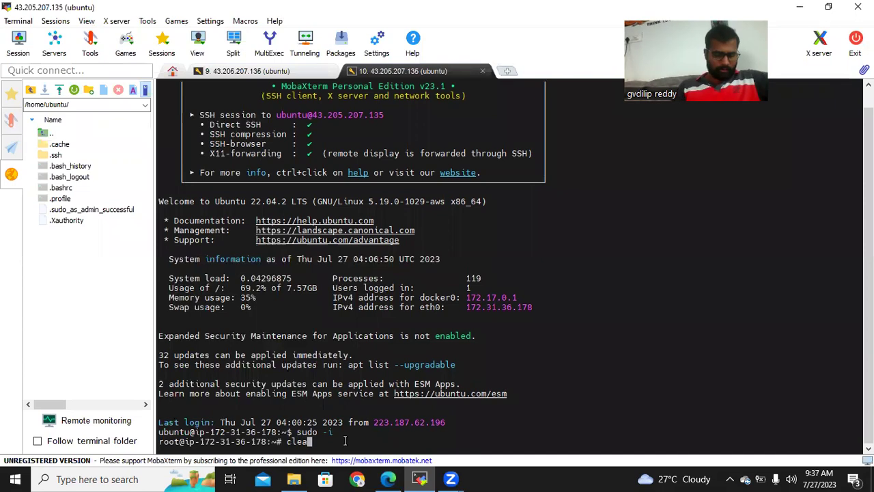
{"action": "key", "text": "Return"}
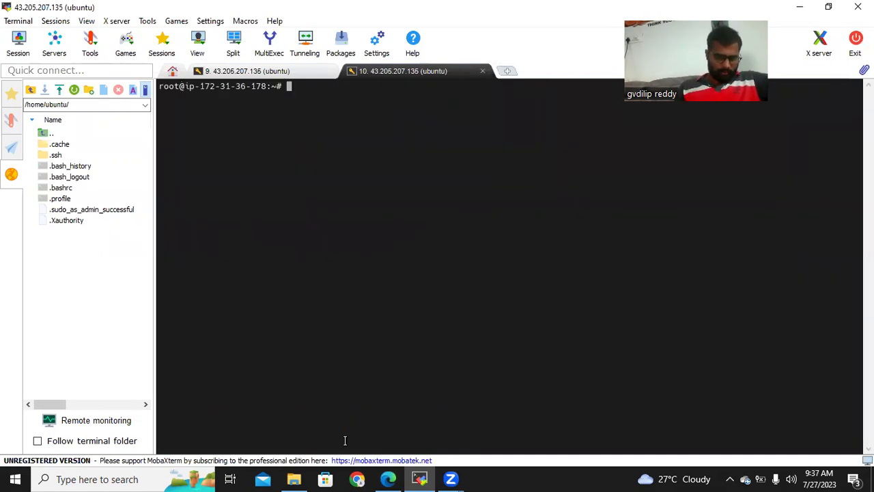
Switch to the devops agent user in bash and list its home directory.
{"action": "type", "text": "su dev"}
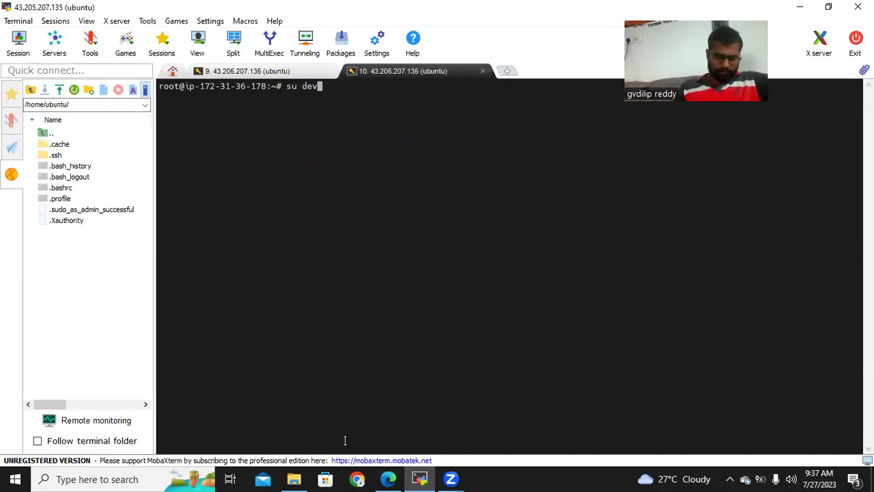
{"action": "type", "text": "ops"}
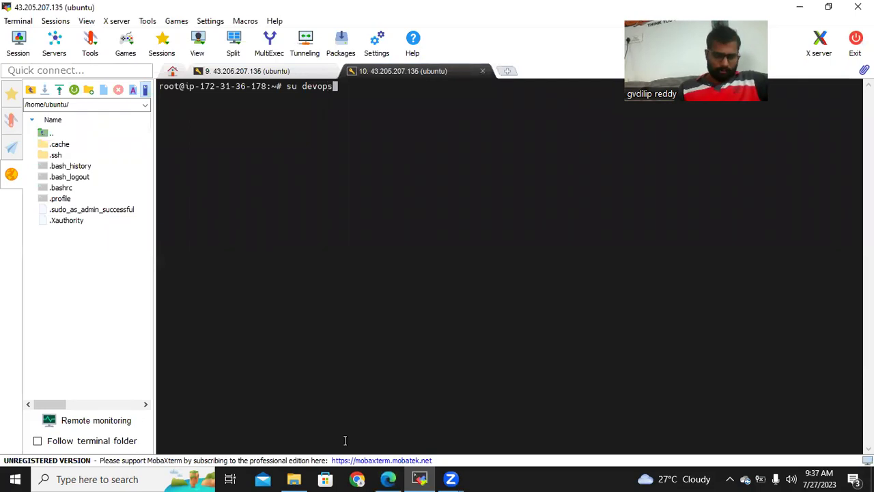
{"action": "key", "text": "Return"}
{"action": "type", "text": "bash"}
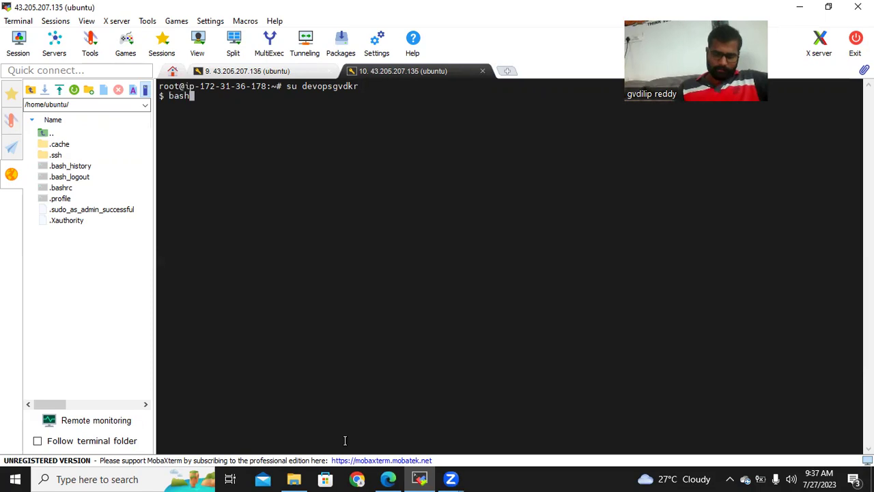
{"action": "key", "text": "Return"}
{"action": "type", "text": "cd"}
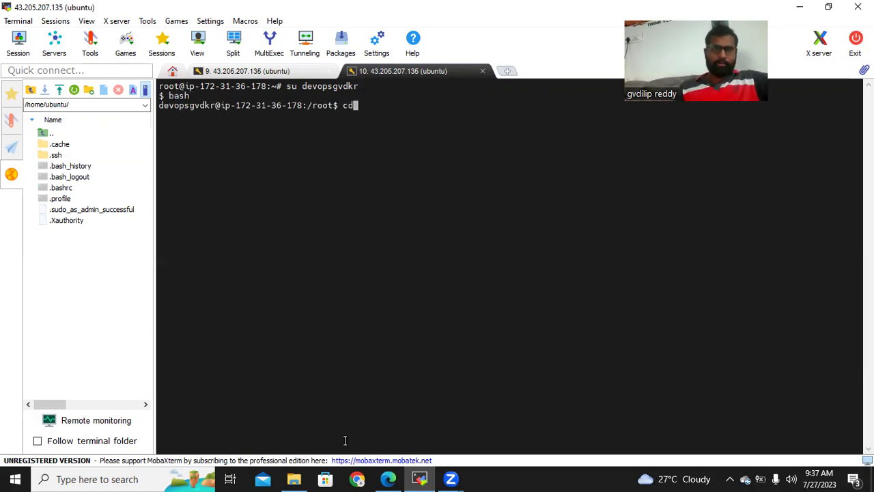
{"action": "key", "text": "Return"}
{"action": "type", "text": "ls"}
{"action": "key", "text": "Return"}
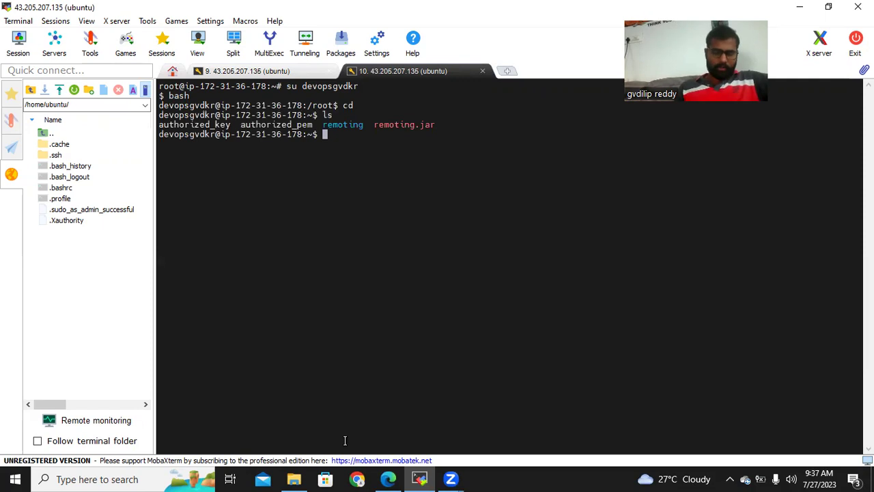
Print the home directory path with pwd and copy it.
{"action": "left_click", "coordinate": [387, 479]}
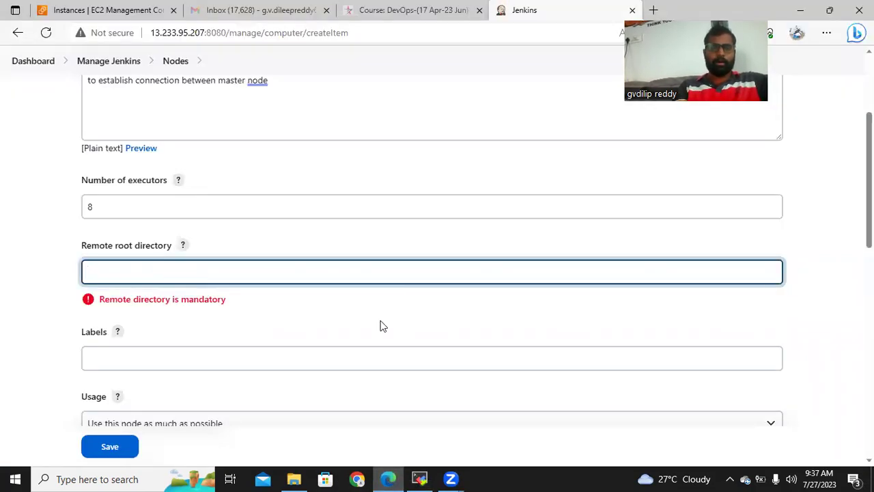
{"action": "left_click", "coordinate": [419, 477]}
{"action": "type", "text": "pw"}
{"action": "type", "text": "d"}
{"action": "key", "text": "Return"}
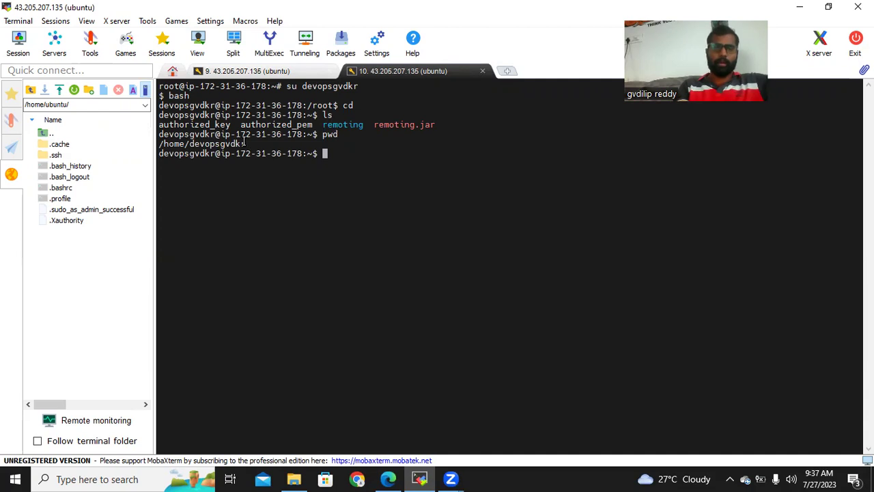
{"action": "left_click_drag", "start_coordinate": [246, 144], "coordinate": [159, 144]}
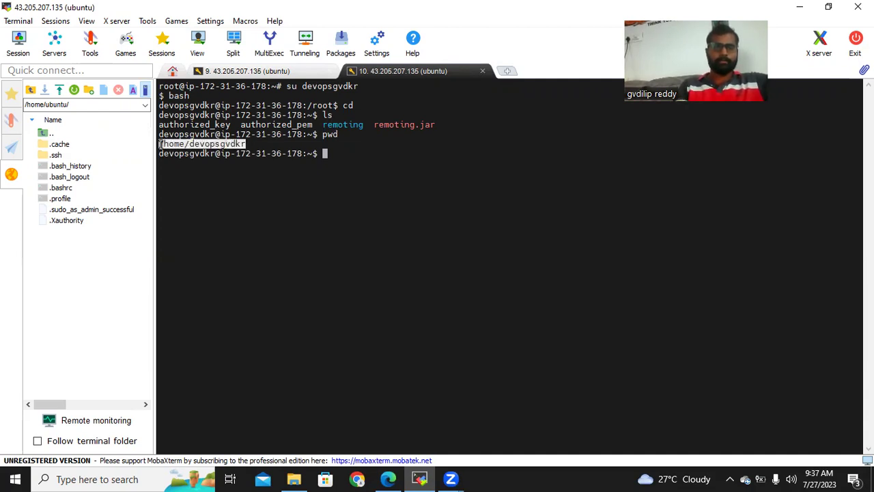
{"action": "right_click", "coordinate": [159, 144]}
{"action": "left_click", "coordinate": [189, 154]}
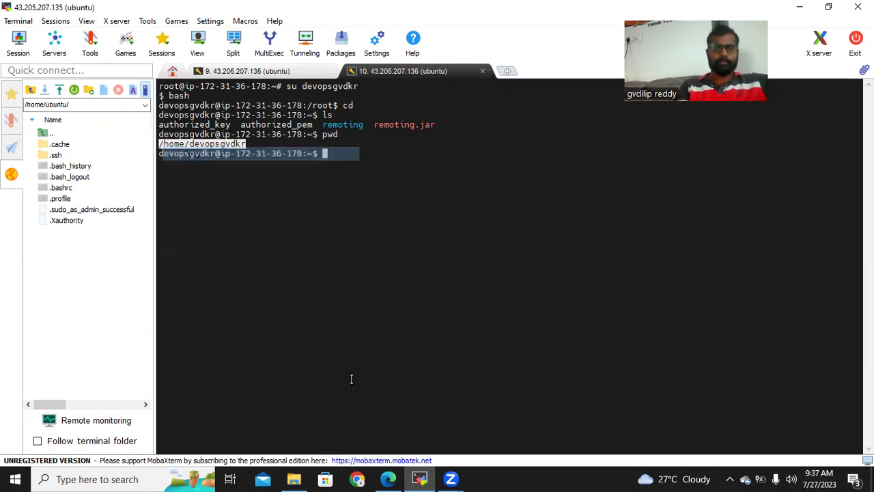
{"action": "left_click", "coordinate": [388, 479]}
Paste the copied home path into Remote root directory.
{"action": "left_click", "coordinate": [265, 266]}
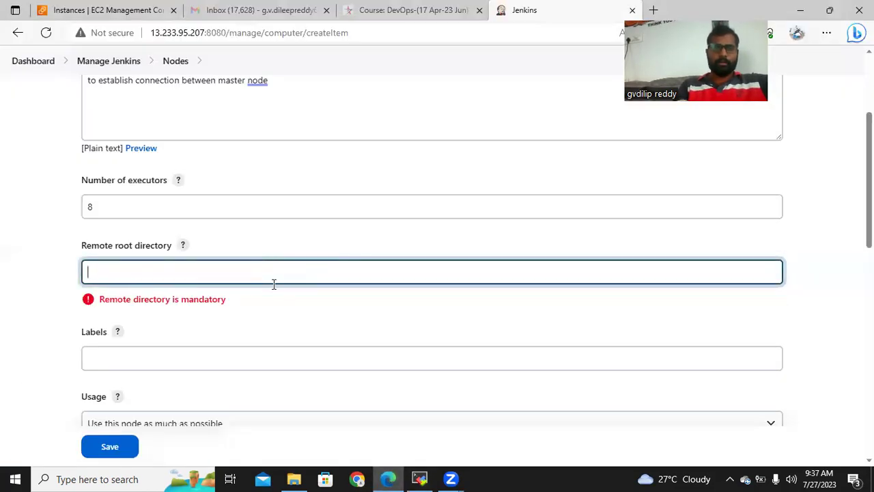
{"action": "right_click", "coordinate": [267, 268]}
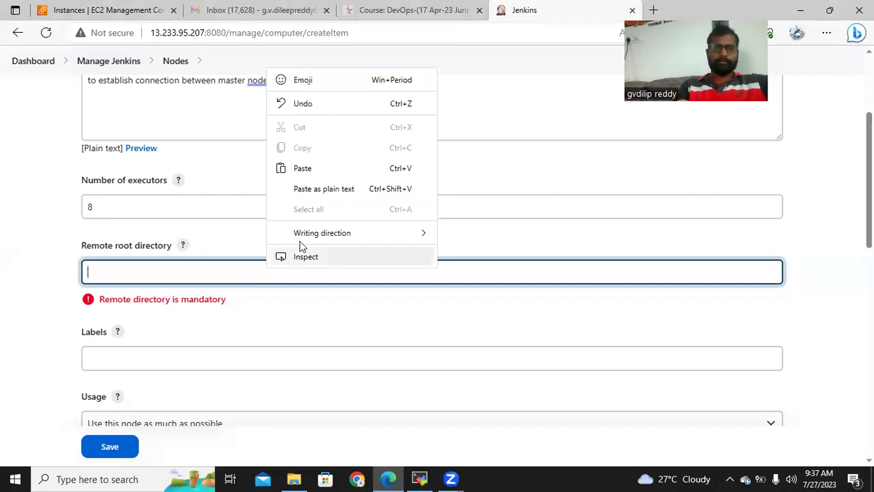
{"action": "left_click", "coordinate": [310, 168]}
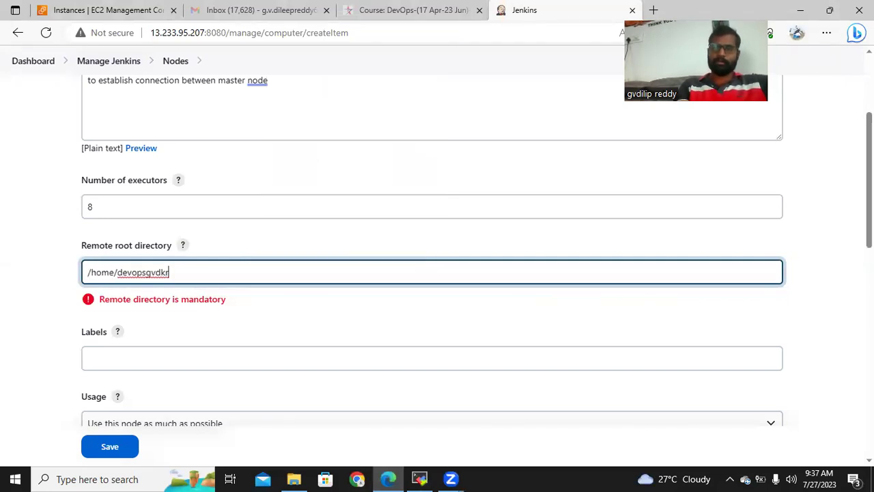
Label the node slave3 and set Launch method to 'Launch agents via SSH'.
{"action": "scroll", "coordinate": [511, 243], "scroll_direction": "down", "scroll_amount": 3}
{"action": "left_click", "coordinate": [511, 243]}
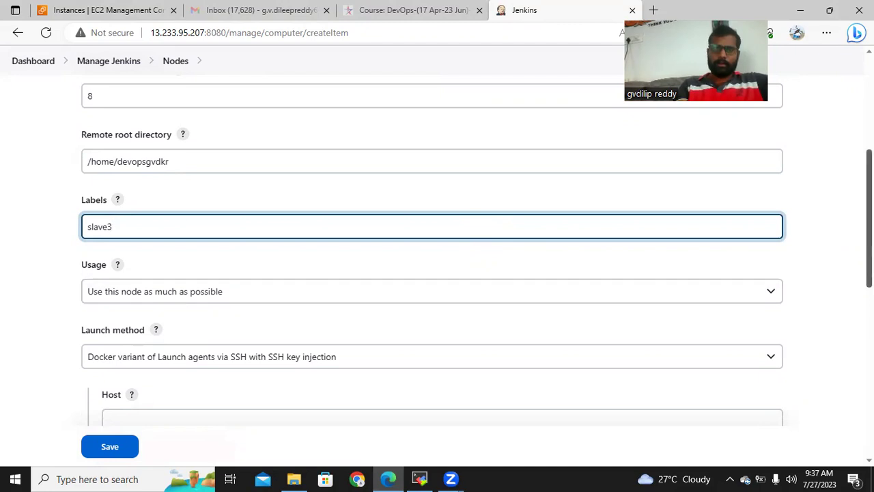
{"action": "scroll", "coordinate": [672, 167], "scroll_direction": "down", "scroll_amount": 2}
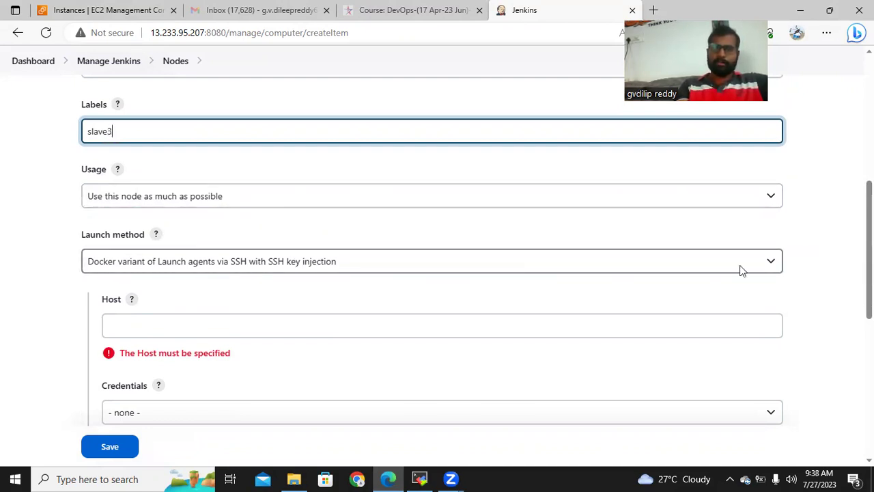
{"action": "left_click", "coordinate": [772, 264]}
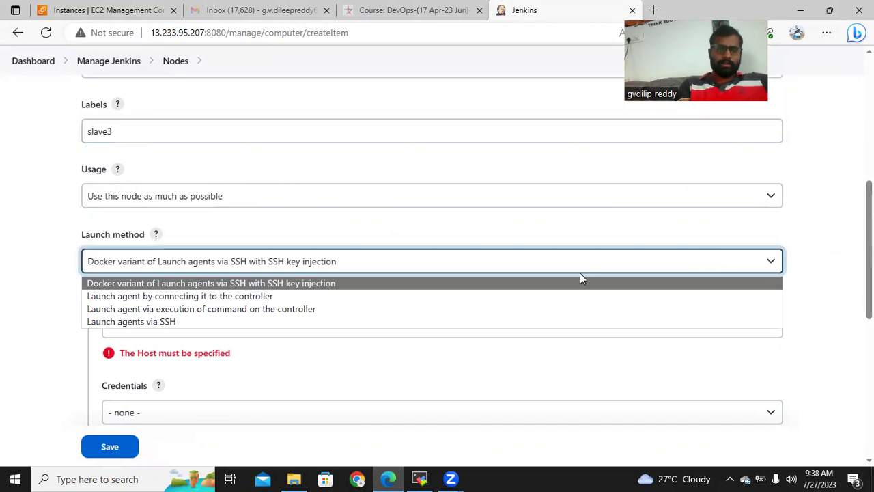
{"action": "left_click", "coordinate": [424, 322]}
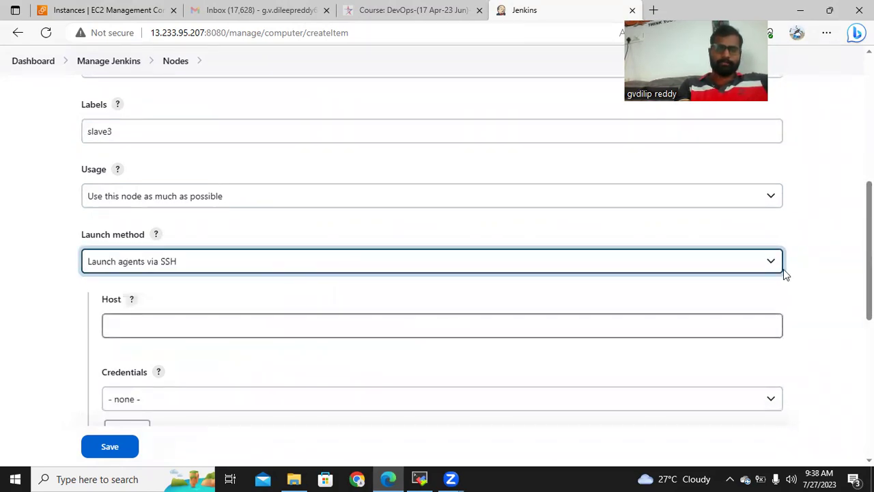
{"action": "scroll", "coordinate": [521, 225], "scroll_direction": "down", "scroll_amount": 1}
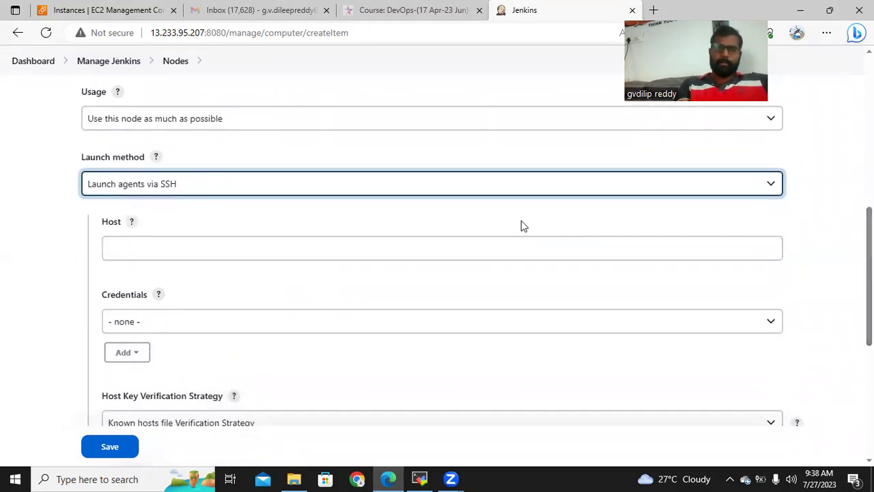
{"action": "left_click", "coordinate": [504, 244]}
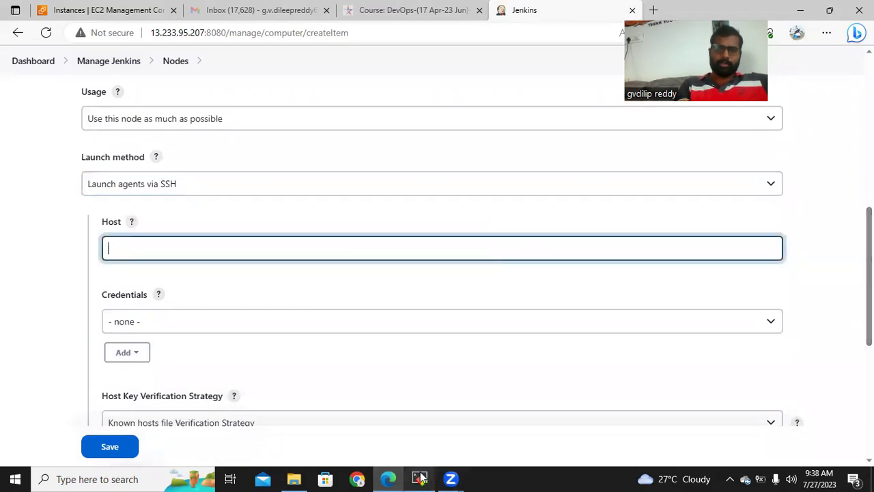
Run hostname -i and copy the private IP 172.31.36.178.
{"action": "key", "text": "alt+Tab"}
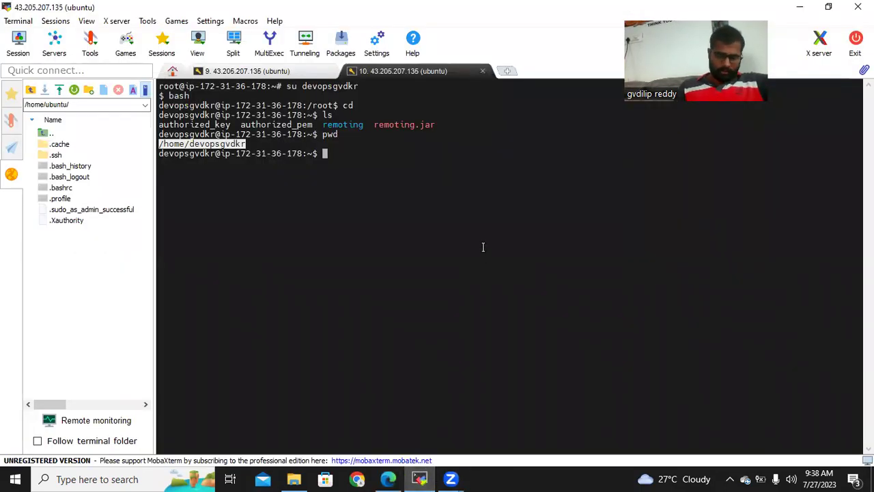
{"action": "type", "text": "host"}
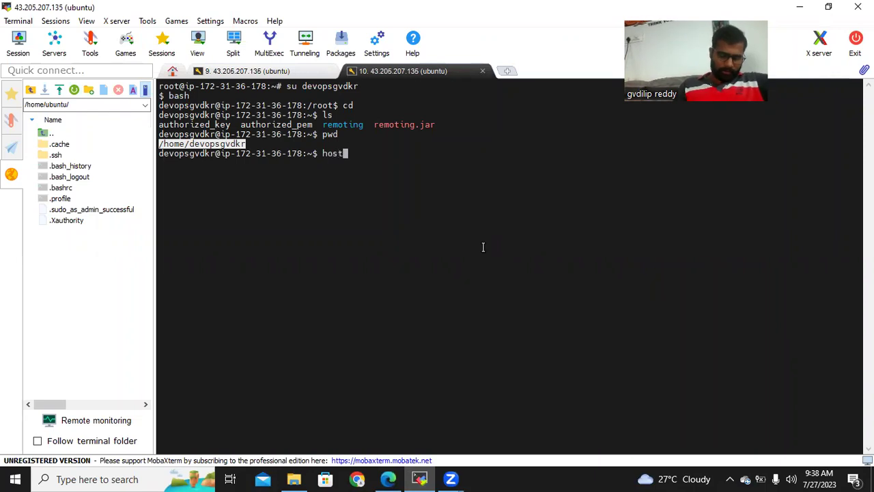
{"action": "type", "text": "name -i"}
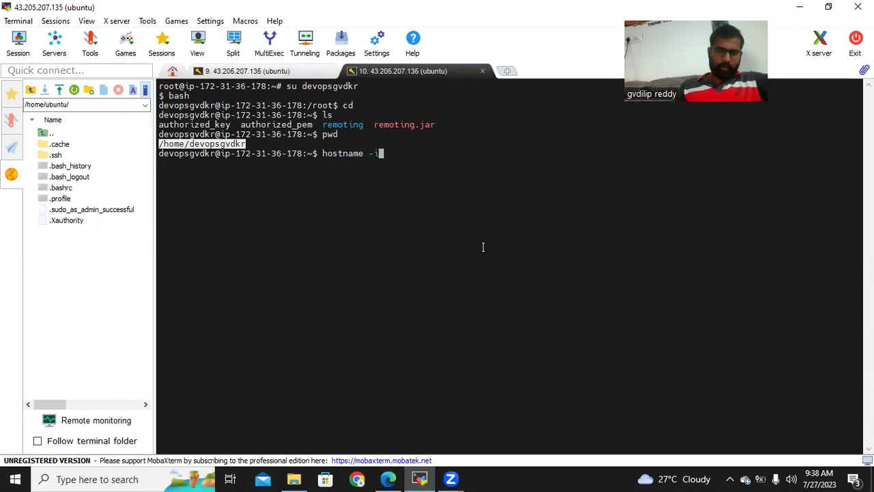
{"action": "key", "text": "Return"}
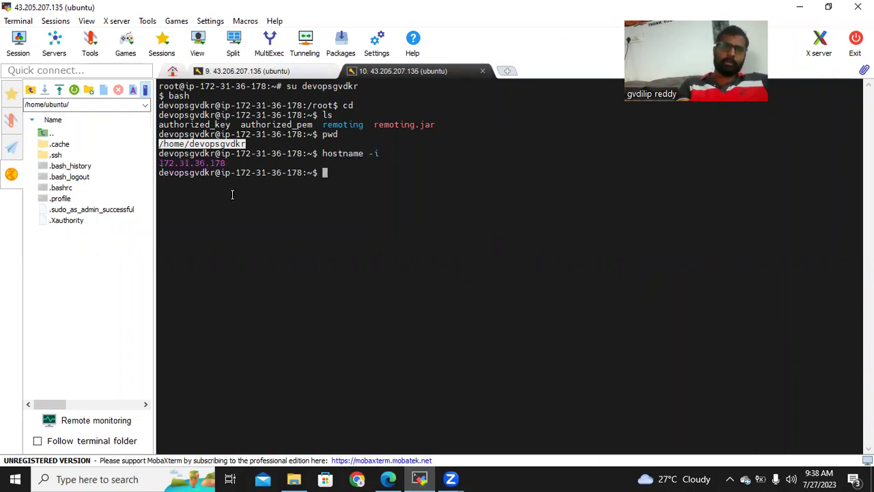
{"action": "triple_click", "coordinate": [229, 164]}
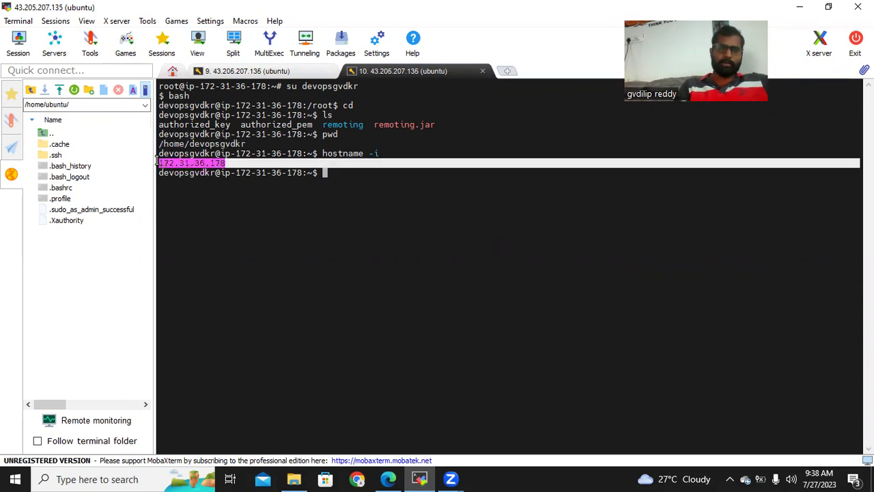
{"action": "right_click", "coordinate": [156, 163]}
{"action": "left_click", "coordinate": [179, 171]}
{"action": "left_click", "coordinate": [388, 479]}
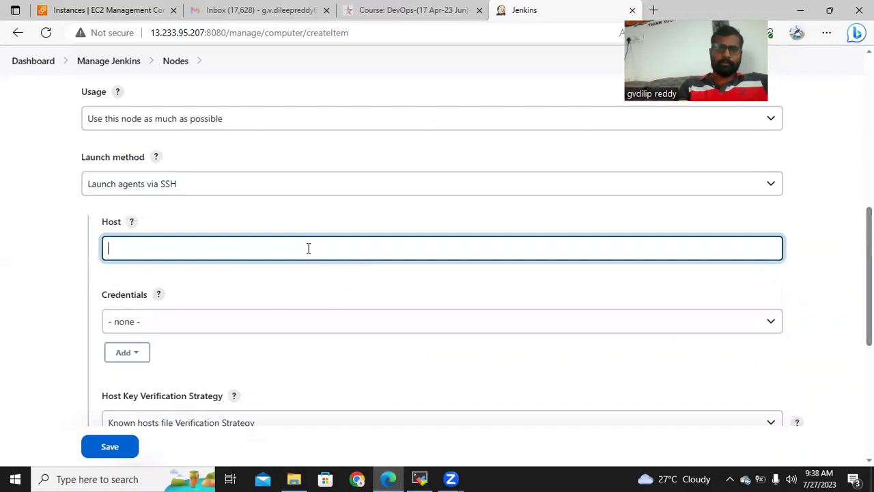
Paste 172.31.36.178 into Host and confirm it as the EC2 instance's private IPv4.
{"action": "right_click", "coordinate": [308, 248]}
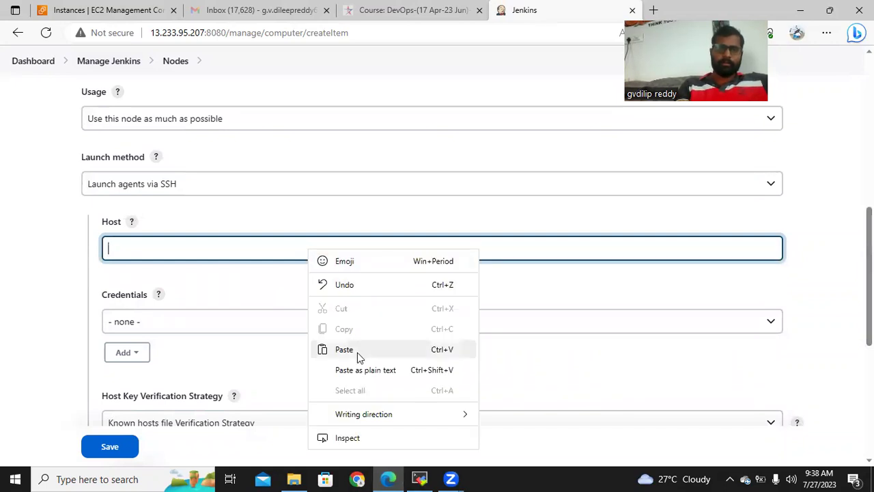
{"action": "left_click", "coordinate": [357, 352]}
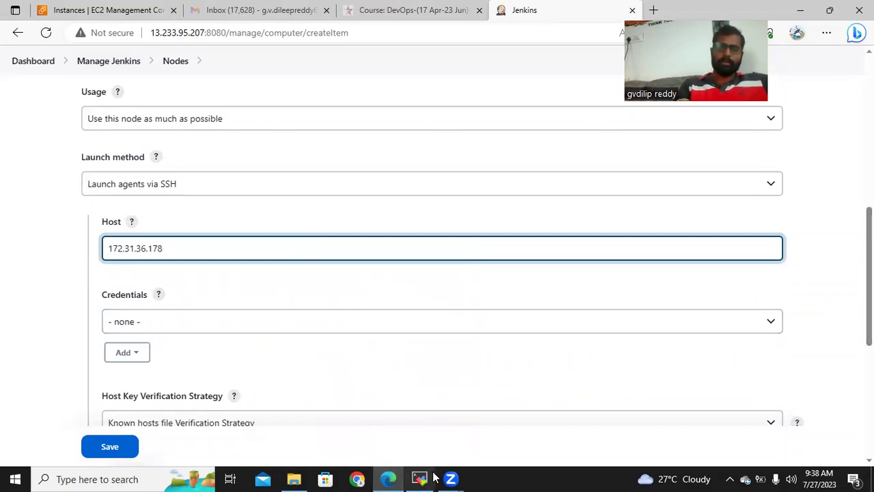
{"action": "mouse_move", "coordinate": [390, 478]}
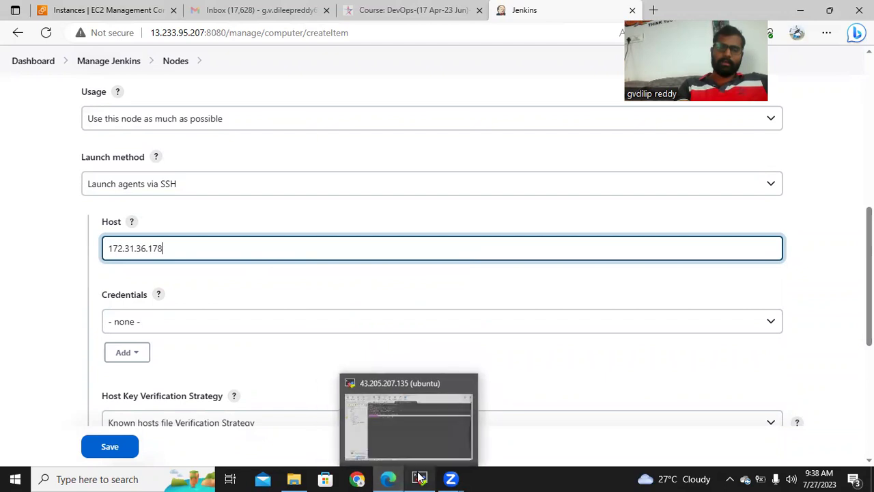
{"action": "left_click", "coordinate": [418, 478]}
{"action": "left_click", "coordinate": [388, 478]}
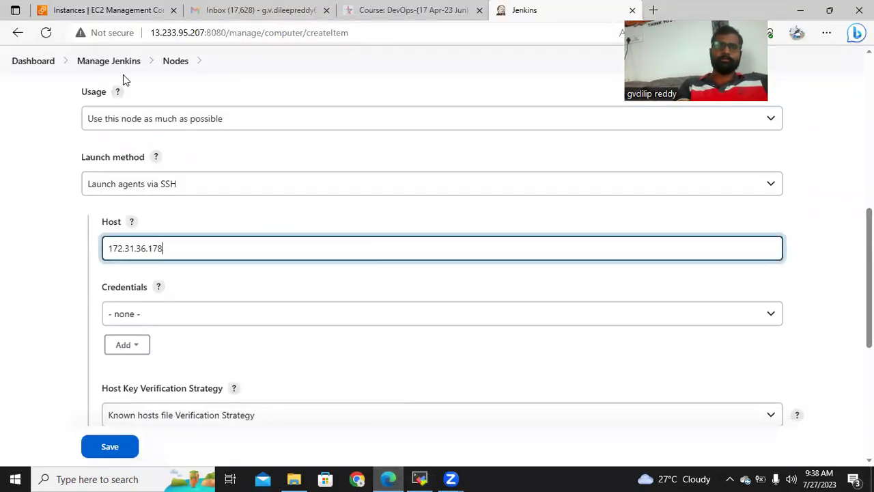
{"action": "left_click", "coordinate": [94, 13]}
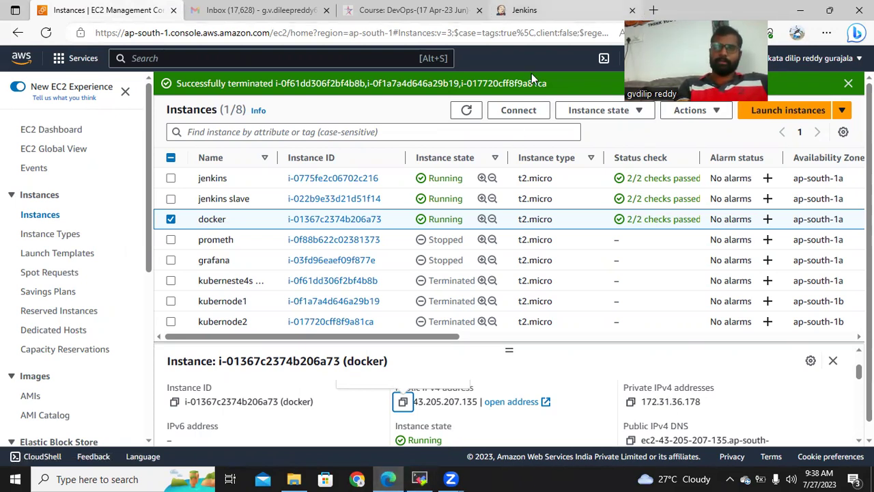
{"action": "left_click", "coordinate": [524, 9]}
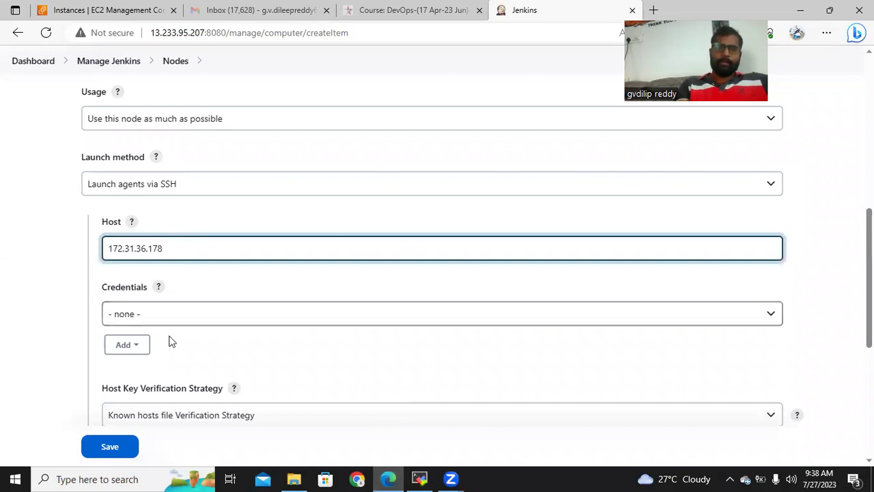
Add a new Jenkins credential of kind 'SSH Username with private key'.
{"action": "left_click", "coordinate": [135, 346]}
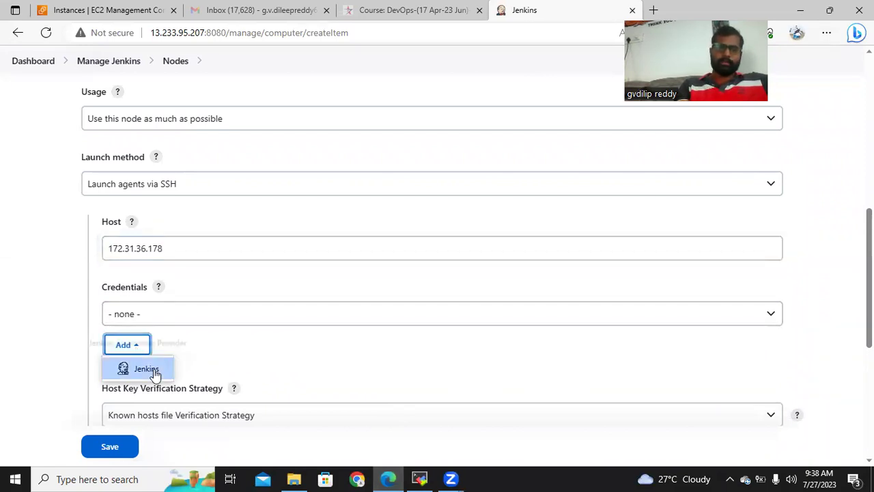
{"action": "left_click", "coordinate": [126, 370]}
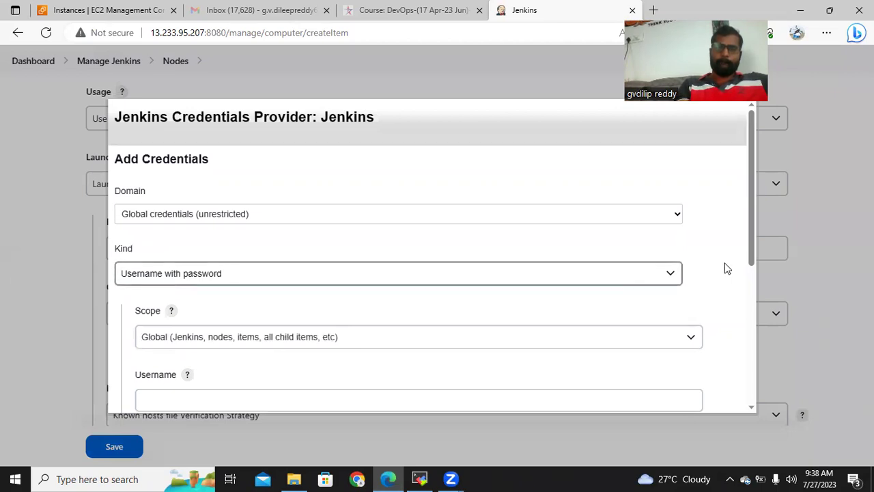
{"action": "scroll", "coordinate": [749, 258], "scroll_direction": "down", "scroll_amount": 1}
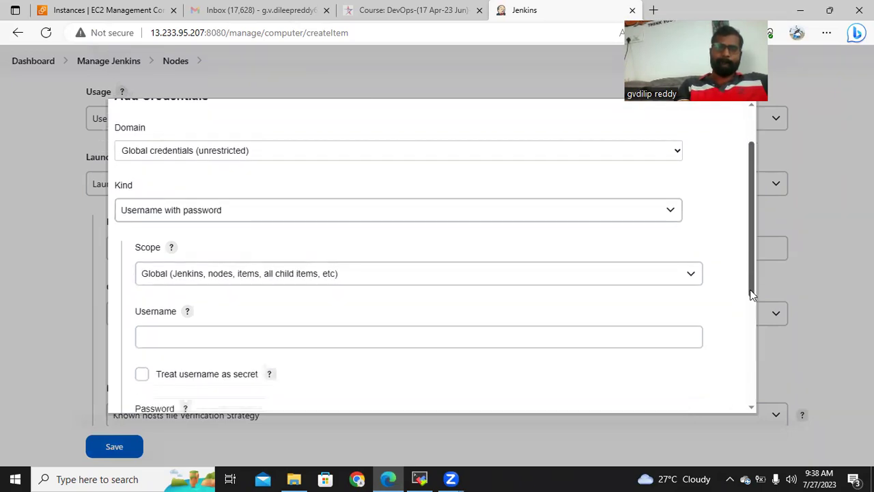
{"action": "left_click", "coordinate": [672, 197]}
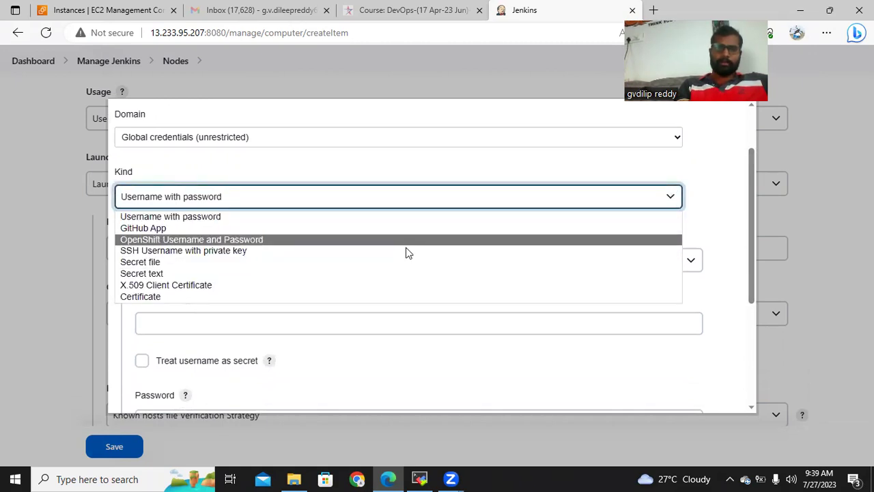
{"action": "left_click", "coordinate": [407, 252]}
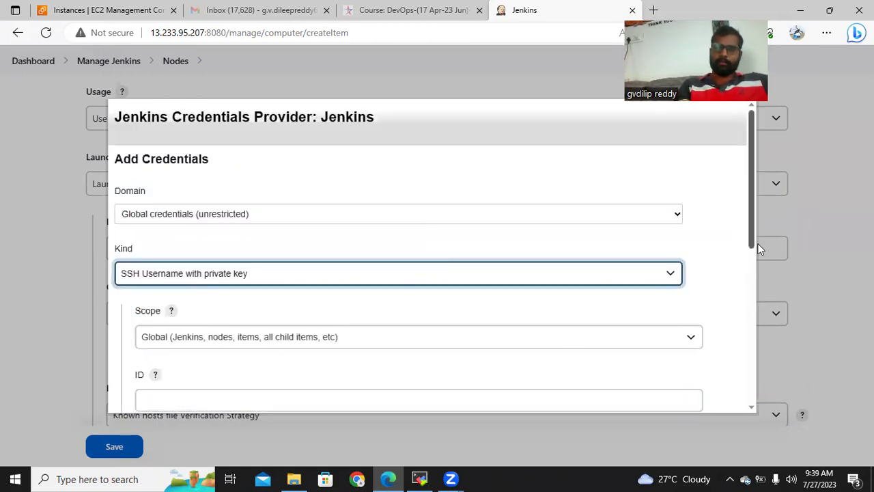
{"action": "left_click_drag", "start_coordinate": [752, 239], "coordinate": [751, 284]}
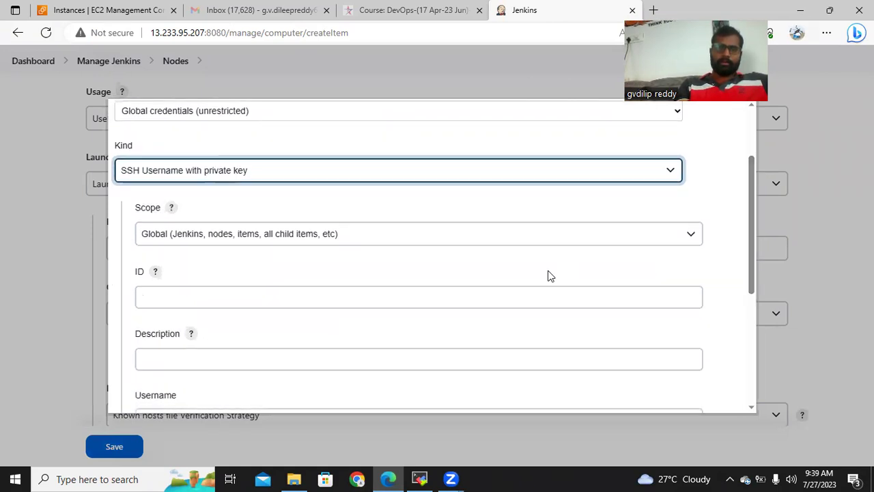
Enter the credential ID jenkis_slave3.
{"action": "left_click", "coordinate": [362, 298]}
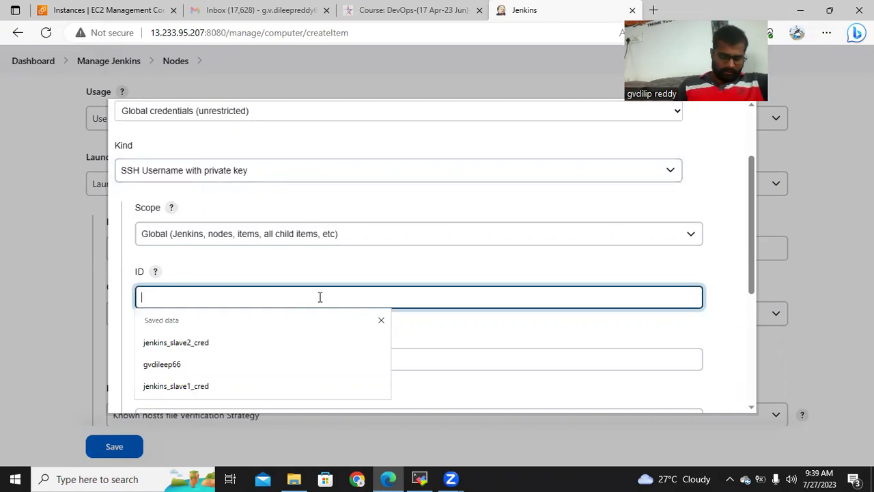
{"action": "type", "text": "jenkis"}
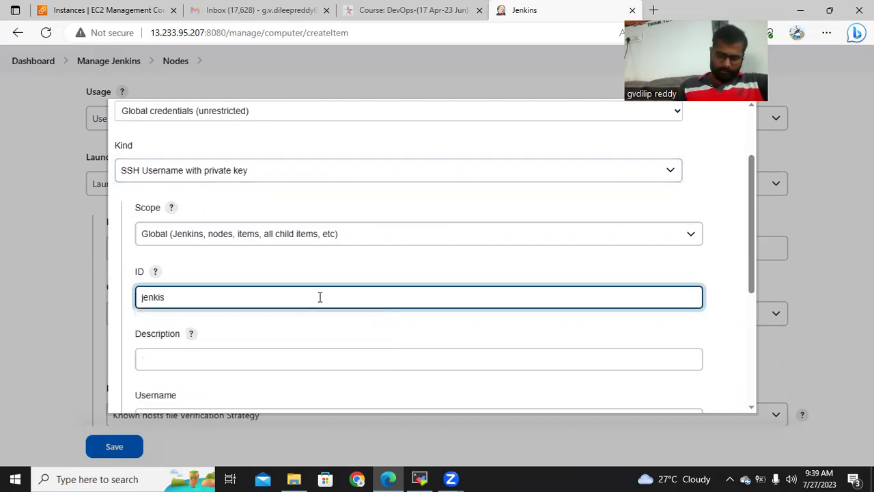
{"action": "type", "text": "_slave3"}
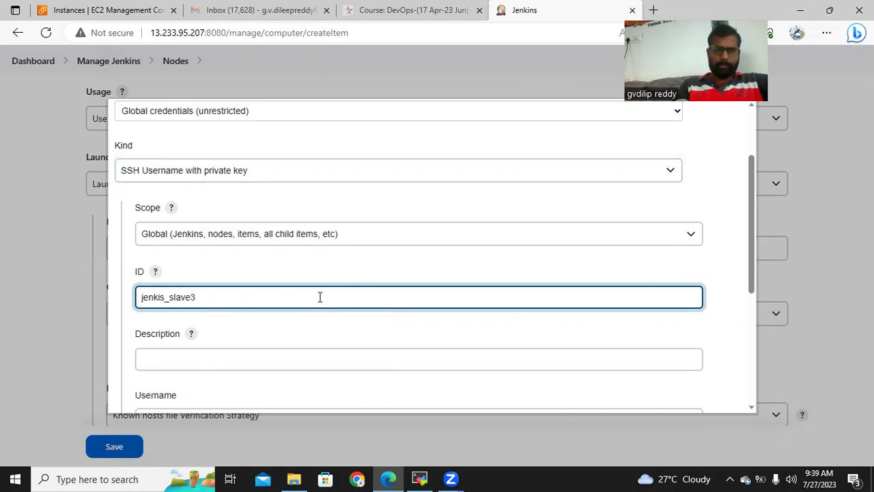
{"action": "left_click", "coordinate": [308, 354]}
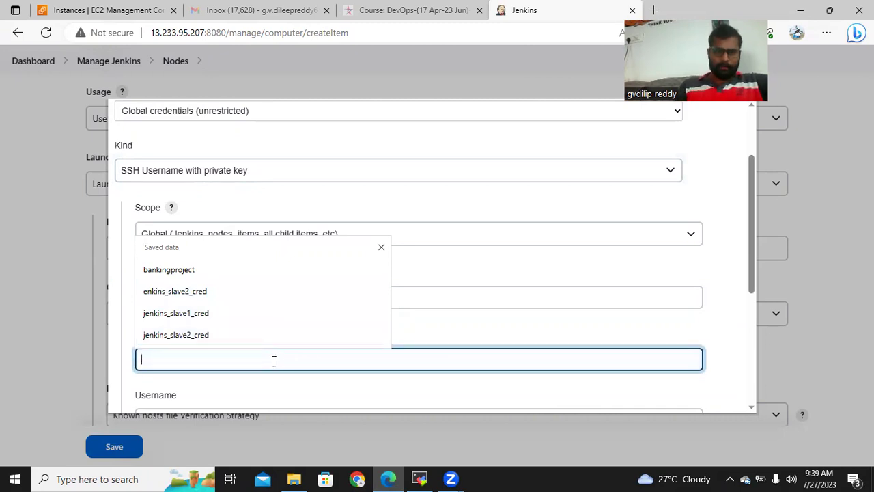
Copy the ID jenkis_slave3 into the Description field.
{"action": "left_click", "coordinate": [439, 292]}
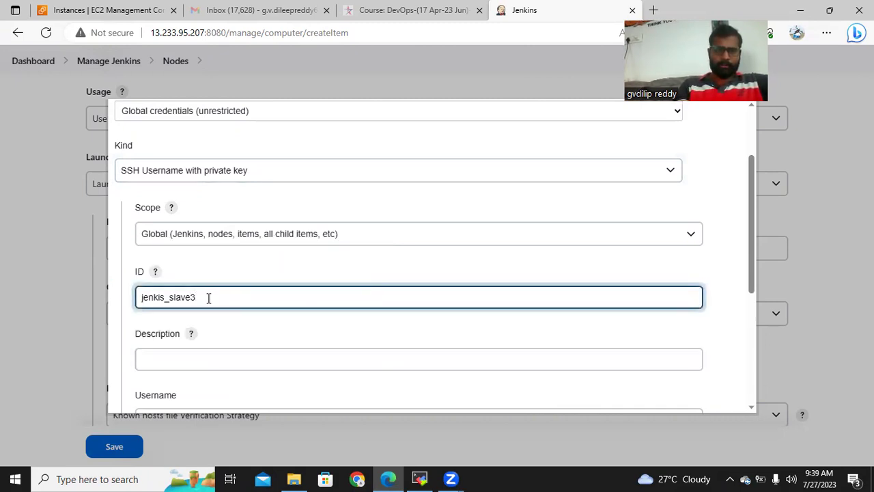
{"action": "left_click_drag", "start_coordinate": [198, 297], "coordinate": [135, 294]}
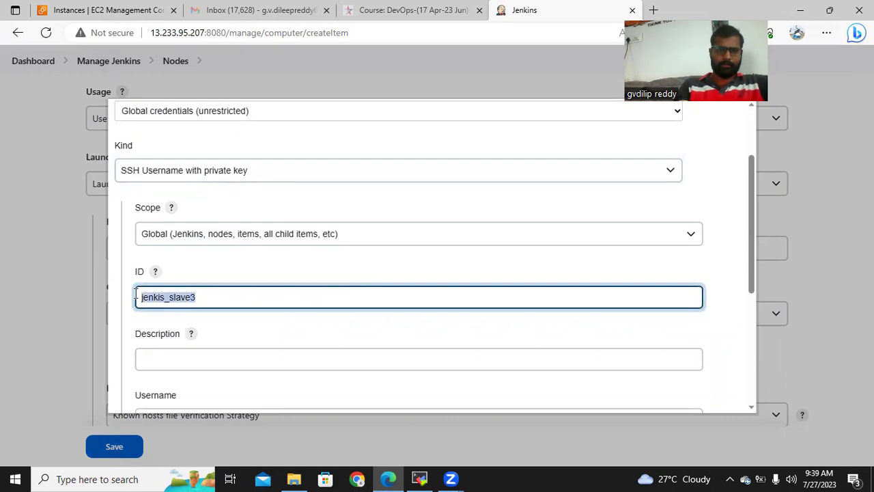
{"action": "right_click", "coordinate": [136, 297]}
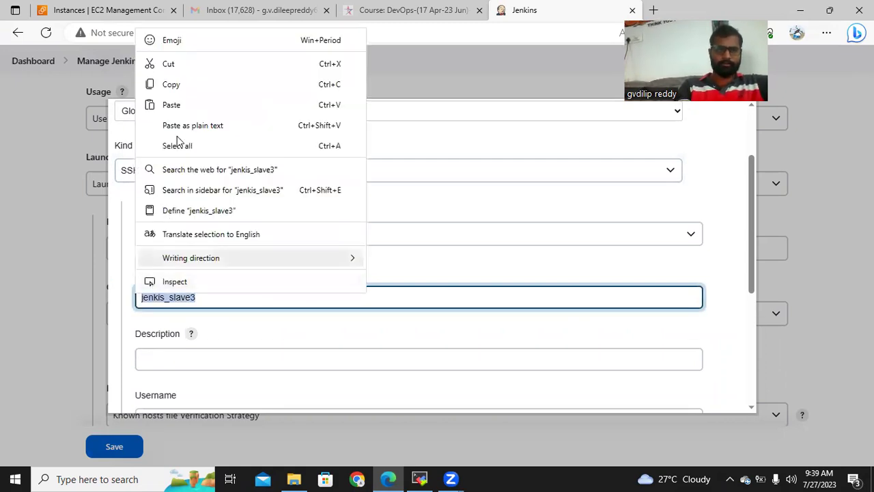
{"action": "left_click", "coordinate": [185, 84]}
{"action": "left_click", "coordinate": [226, 358]}
{"action": "right_click", "coordinate": [225, 357]}
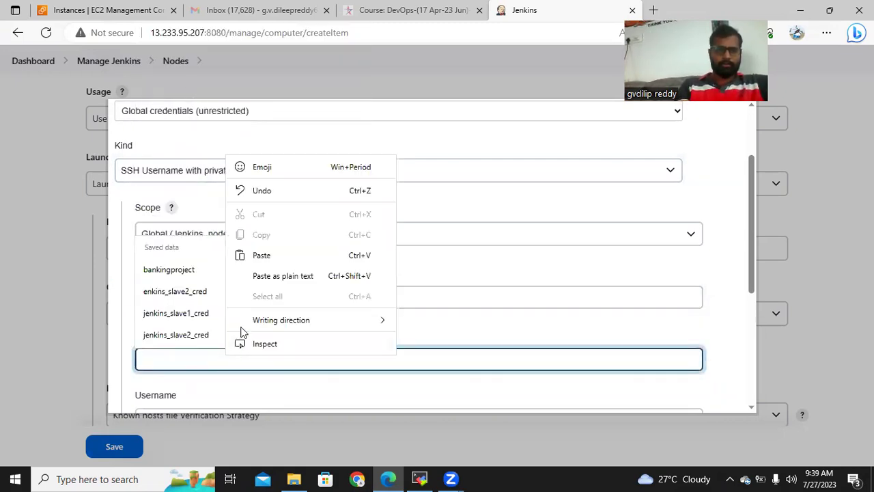
{"action": "left_click", "coordinate": [271, 255]}
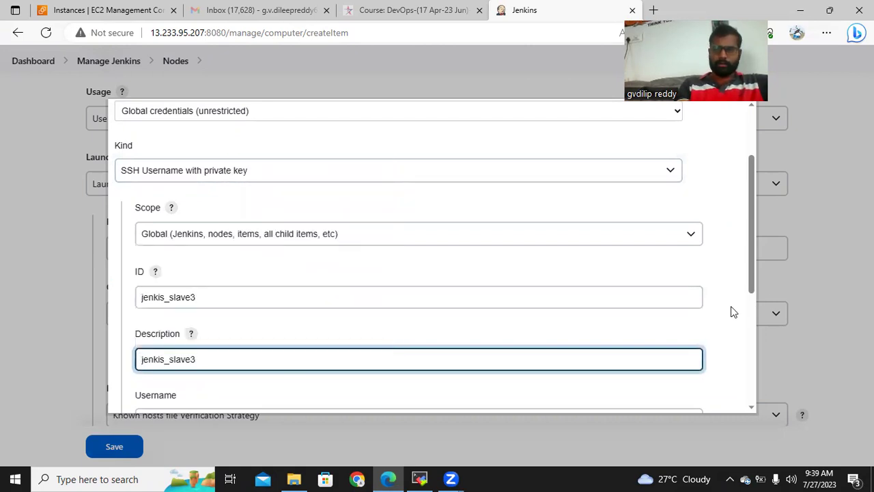
Check the agent's login user in the terminal for the Username field.
{"action": "scroll", "coordinate": [751, 284], "scroll_direction": "down", "scroll_amount": 2}
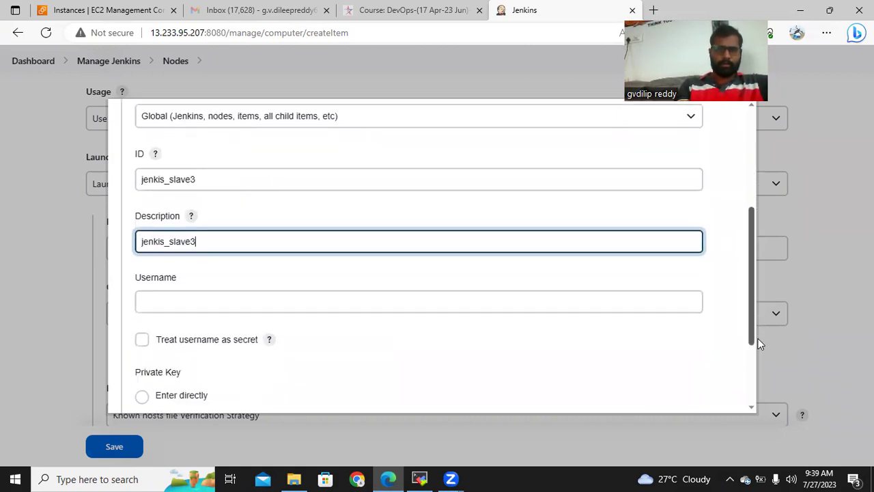
{"action": "left_click", "coordinate": [506, 298]}
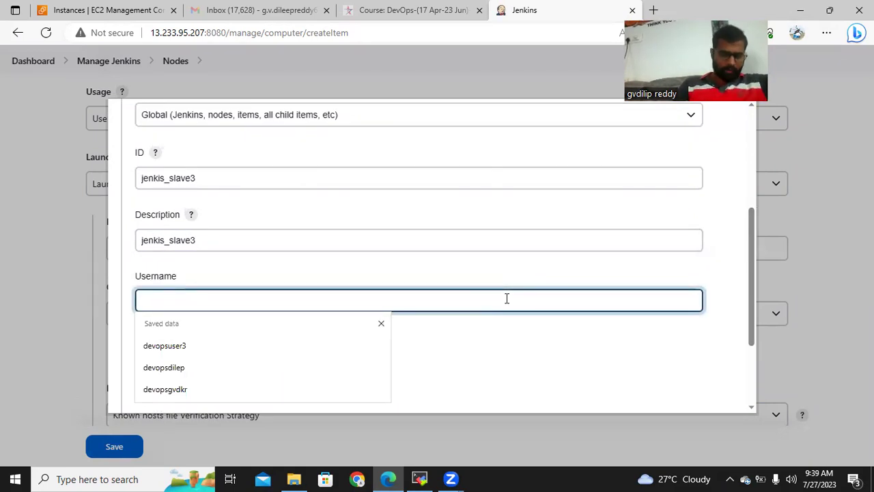
{"action": "left_click", "coordinate": [420, 476]}
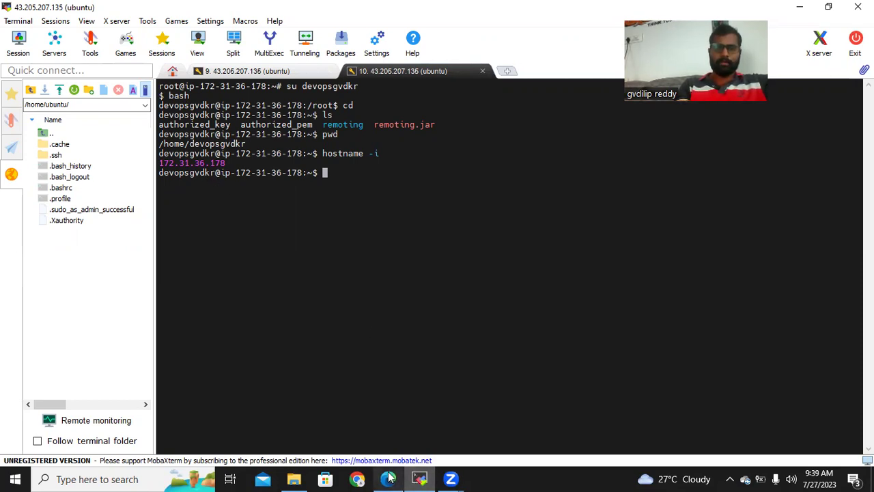
{"action": "mouse_move", "coordinate": [396, 478]}
{"action": "left_click", "coordinate": [369, 417]}
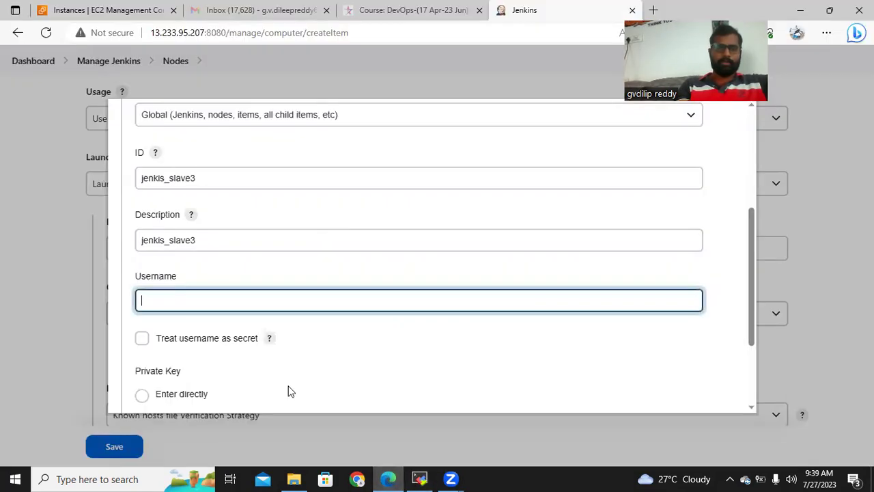
Fill in the agent's login username and mark 'Treat username as secret'.
{"action": "left_click", "coordinate": [248, 302]}
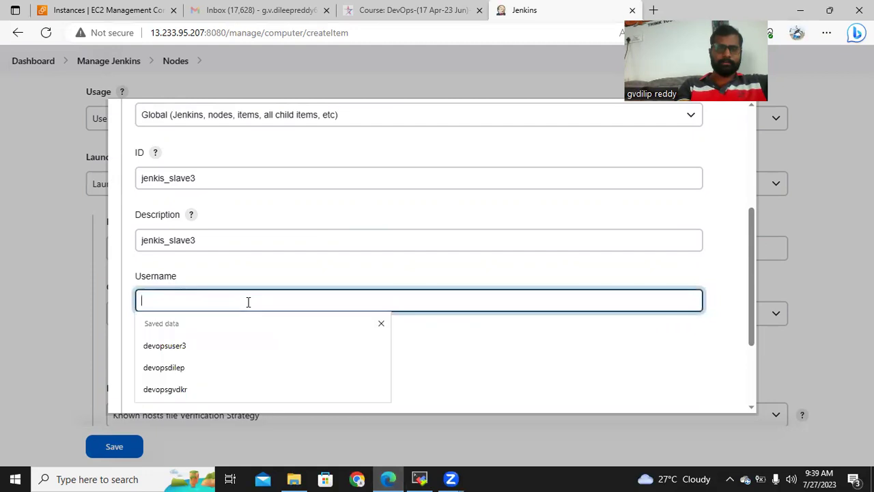
{"action": "left_click", "coordinate": [219, 390]}
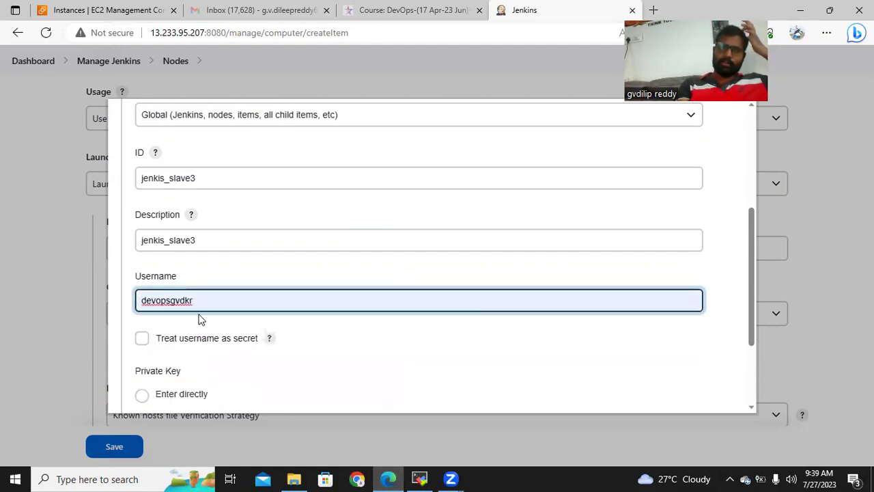
{"action": "left_click", "coordinate": [142, 340]}
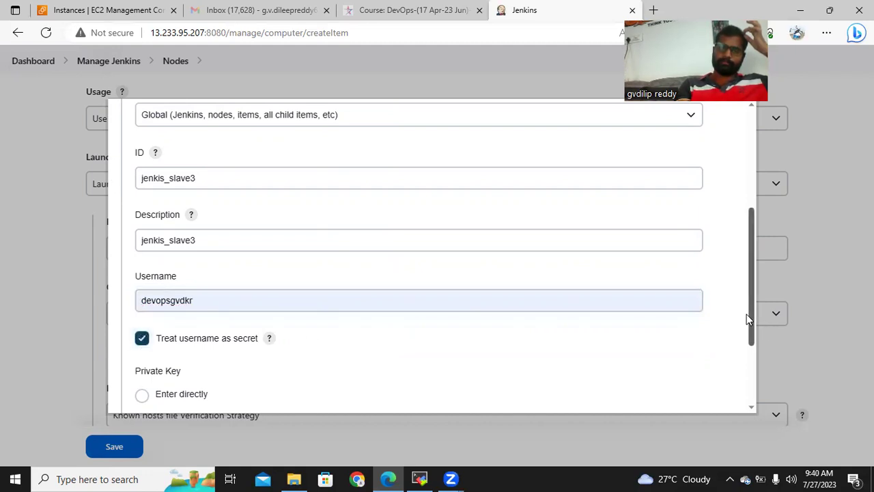
Choose 'Enter directly' for the private key and show the id_rsa session in MobaXterm.
{"action": "left_click_drag", "start_coordinate": [747, 314], "coordinate": [754, 376]}
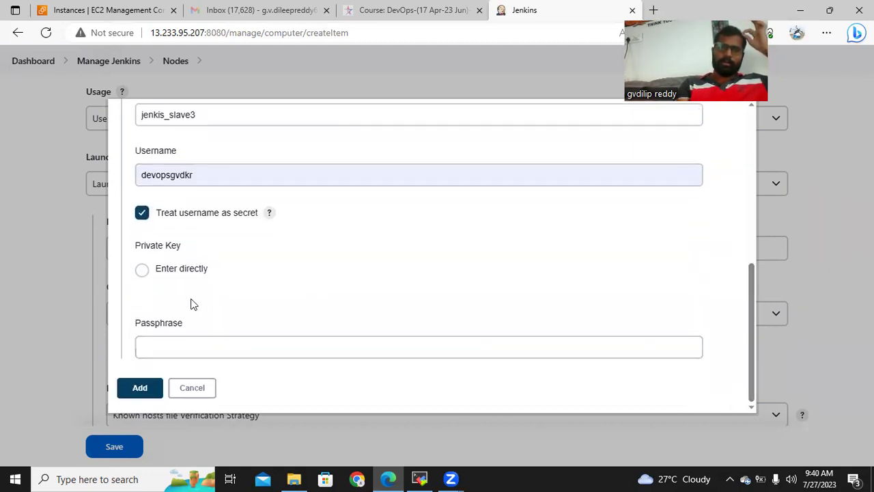
{"action": "left_click", "coordinate": [142, 271]}
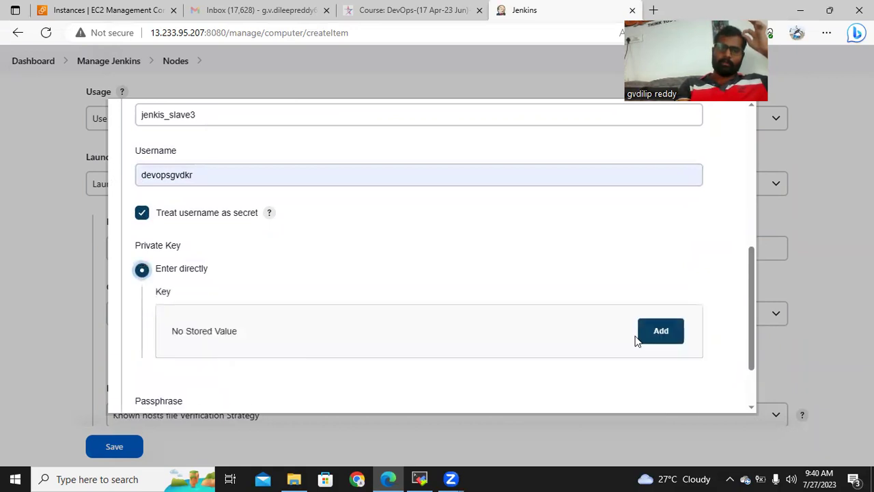
{"action": "left_click", "coordinate": [680, 331]}
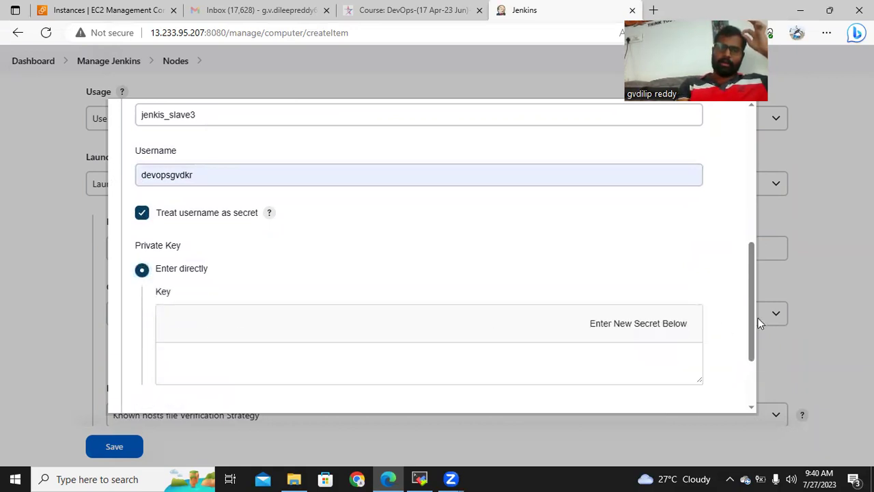
{"action": "left_click_drag", "start_coordinate": [751, 307], "coordinate": [751, 341]}
{"action": "left_click", "coordinate": [456, 277]}
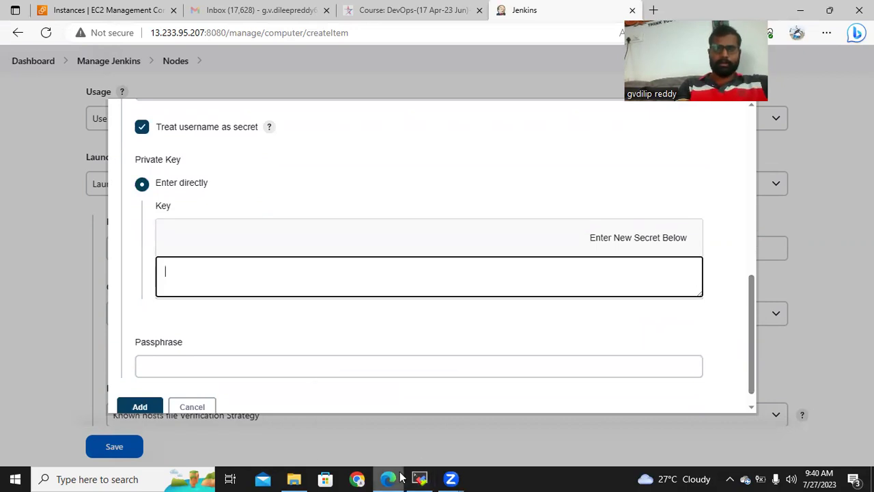
{"action": "left_click", "coordinate": [420, 475]}
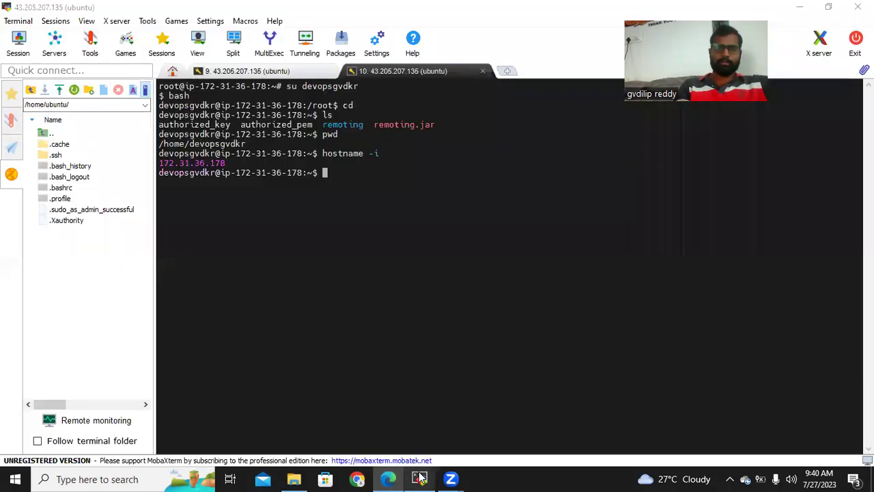
{"action": "left_click", "coordinate": [284, 74]}
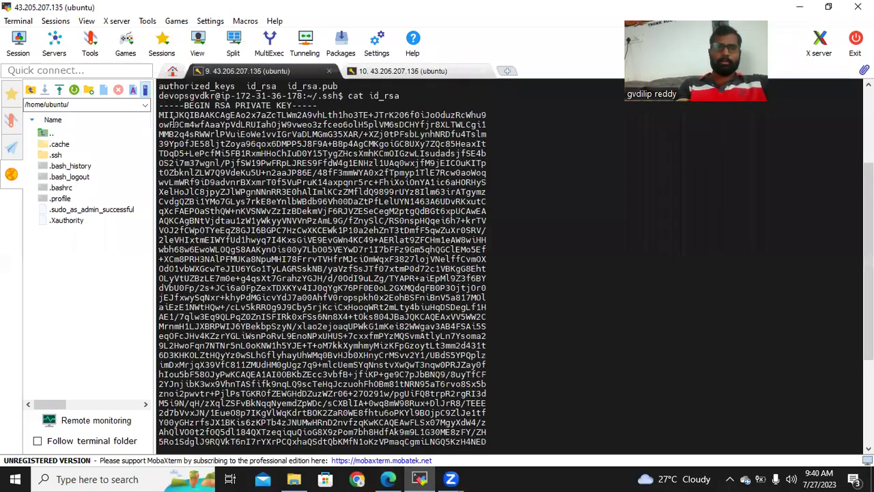
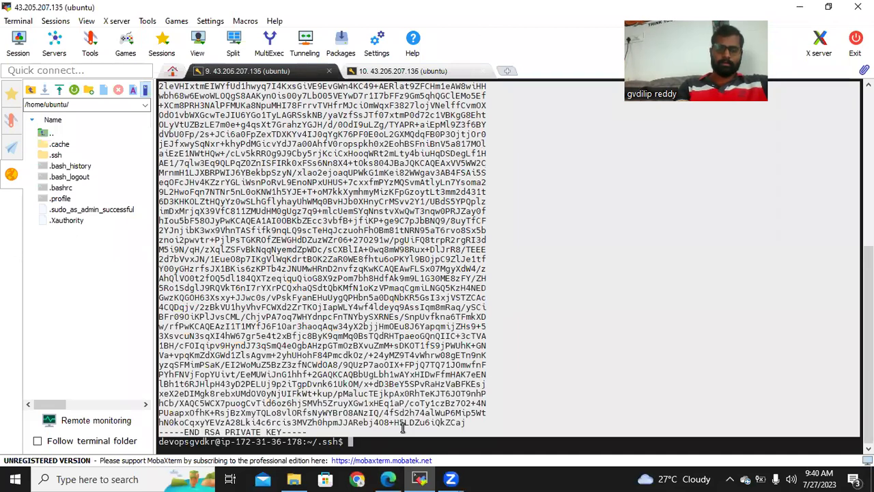
Copy the agent's RSA private key from the MobaXterm terminal and return to Jenkins.
{"action": "right_click", "coordinate": [403, 427]}
{"action": "left_click", "coordinate": [465, 154]}
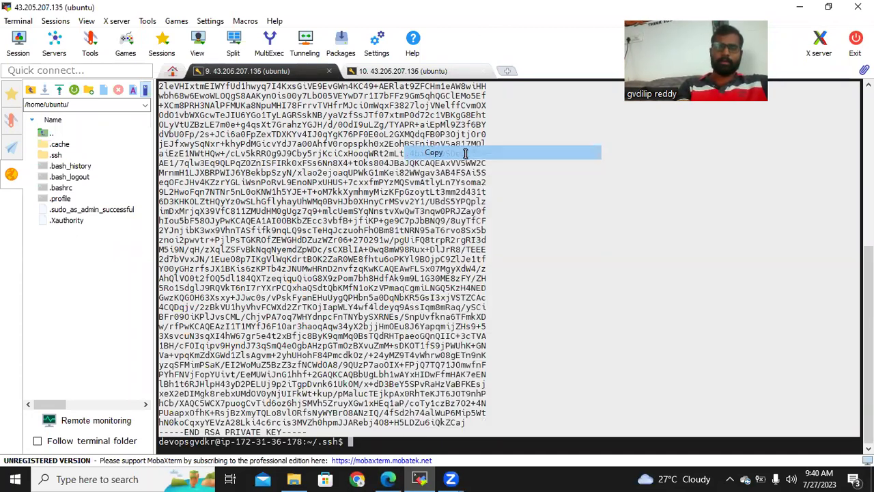
{"action": "left_click", "coordinate": [388, 479]}
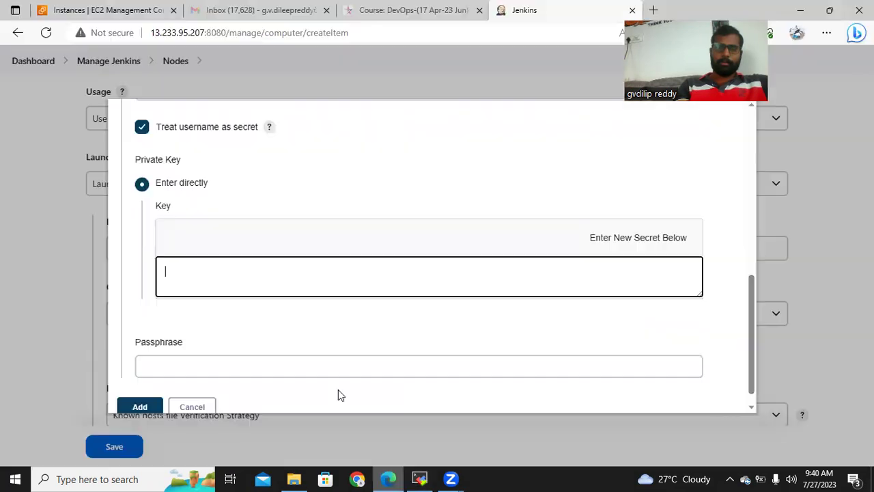
Paste the RSA private key into the Key field and add the SSH credential.
{"action": "right_click", "coordinate": [256, 267]}
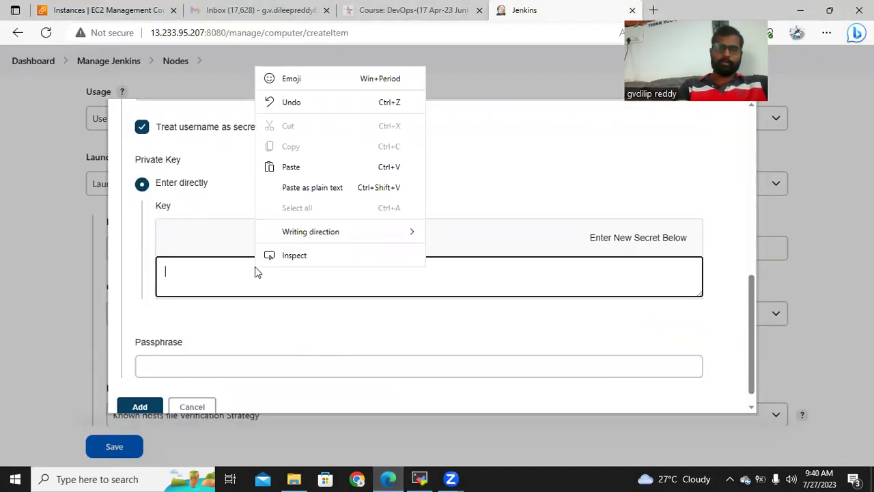
{"action": "left_click", "coordinate": [291, 167]}
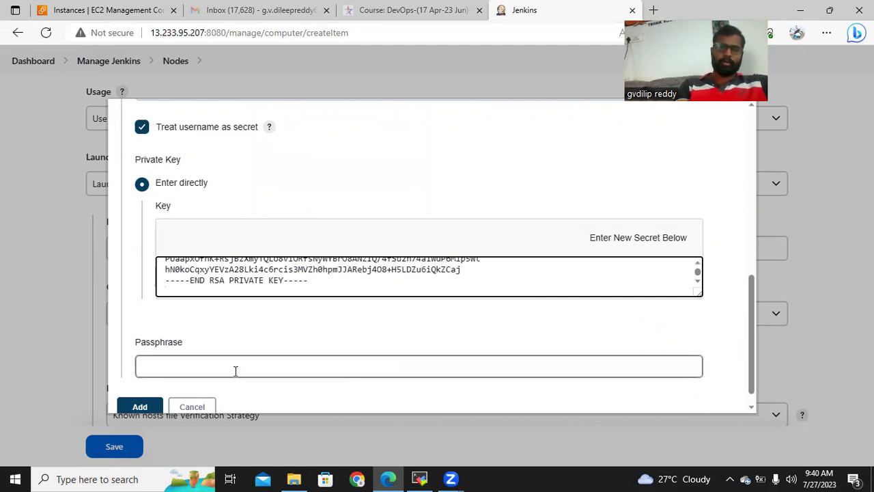
{"action": "left_click", "coordinate": [140, 407]}
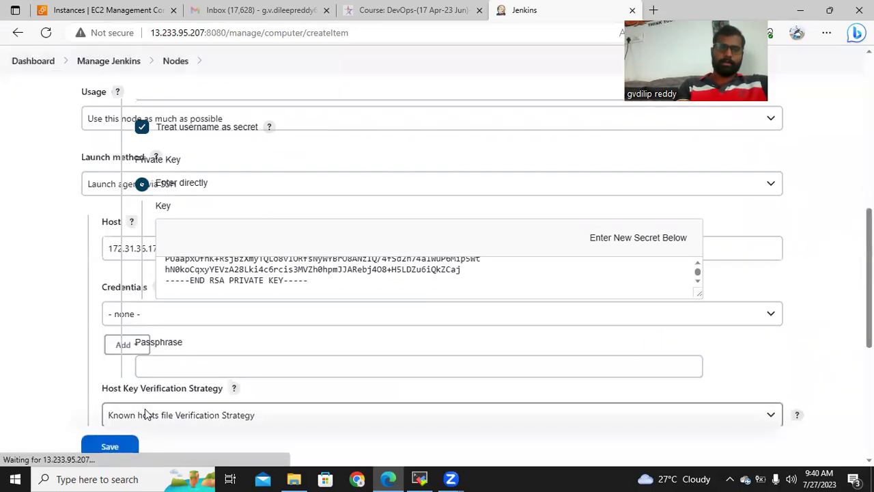
Select jenkis_slave3 as the node's credentials.
{"action": "left_click", "coordinate": [299, 315]}
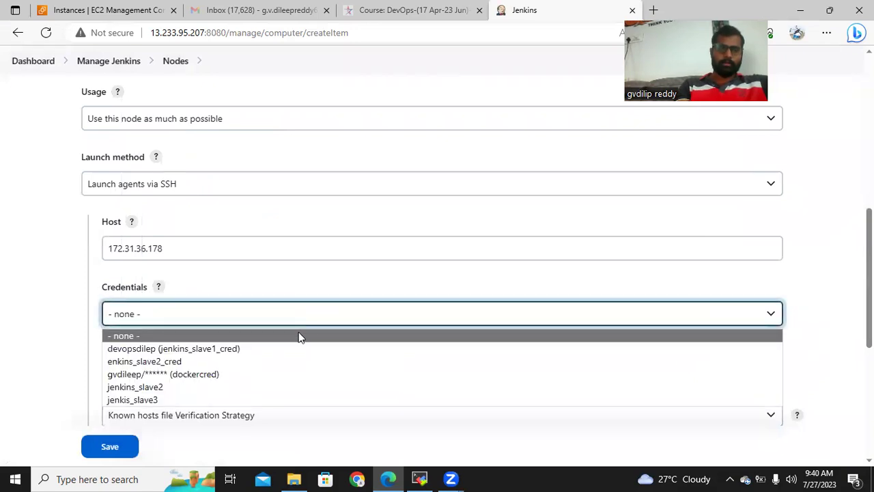
{"action": "left_click", "coordinate": [303, 402]}
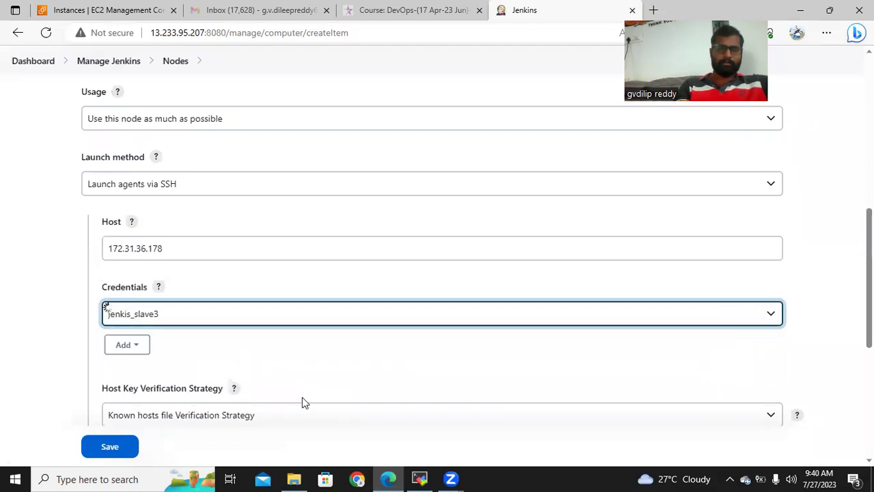
{"action": "scroll", "coordinate": [437, 260], "scroll_direction": "down", "scroll_amount": 3}
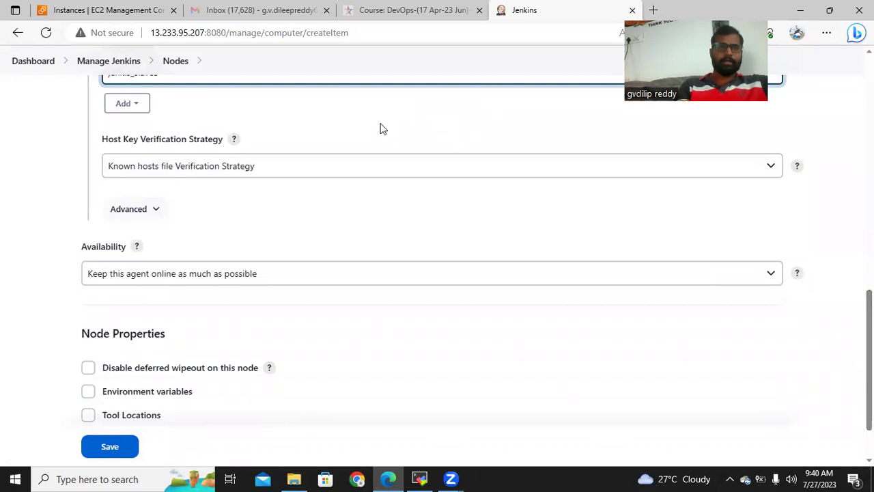
Use Manually trusted key verification requiring manual initial-connection approval, then head back to Nodes.
{"action": "left_click", "coordinate": [767, 166]}
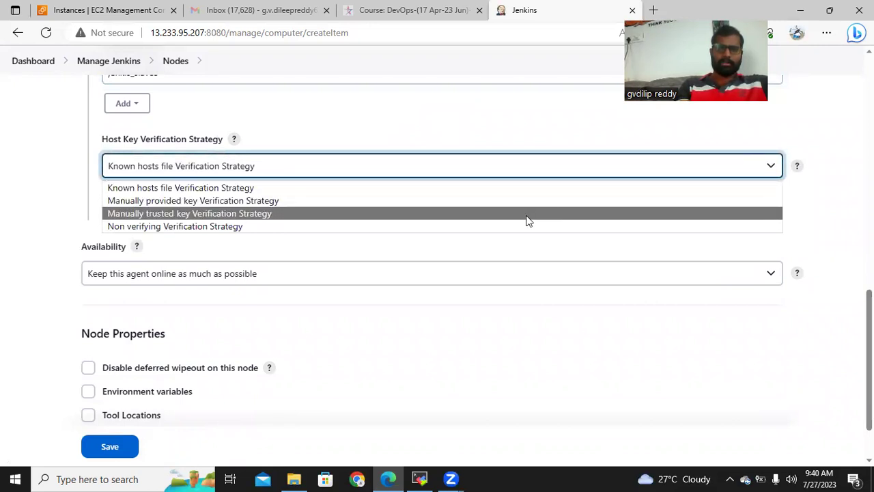
{"action": "left_click", "coordinate": [522, 217]}
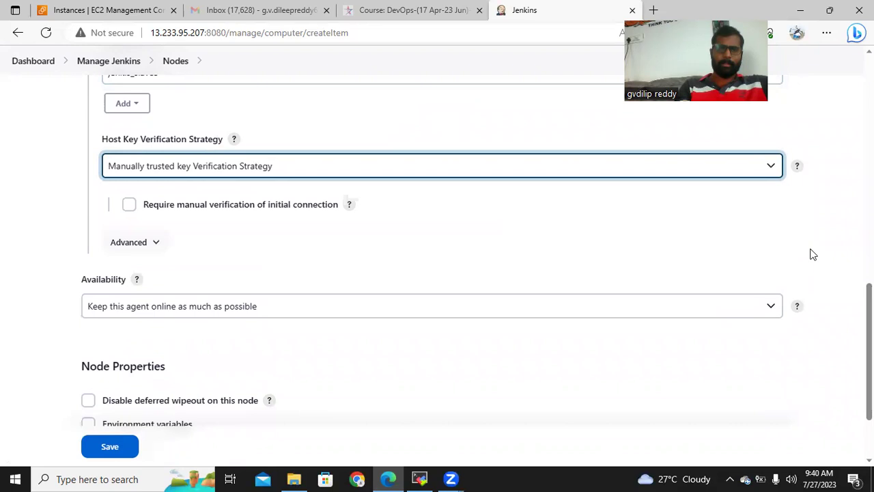
{"action": "left_click", "coordinate": [130, 205]}
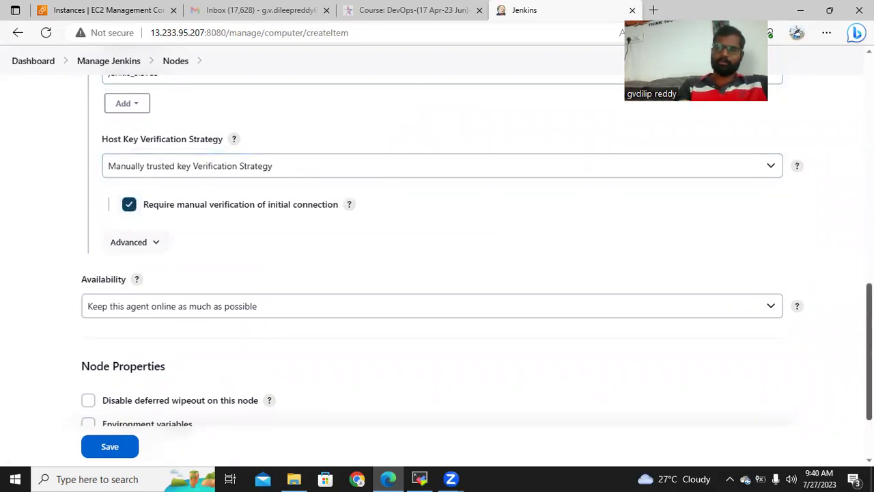
{"action": "scroll", "coordinate": [441, 296], "scroll_direction": "down", "scroll_amount": 2}
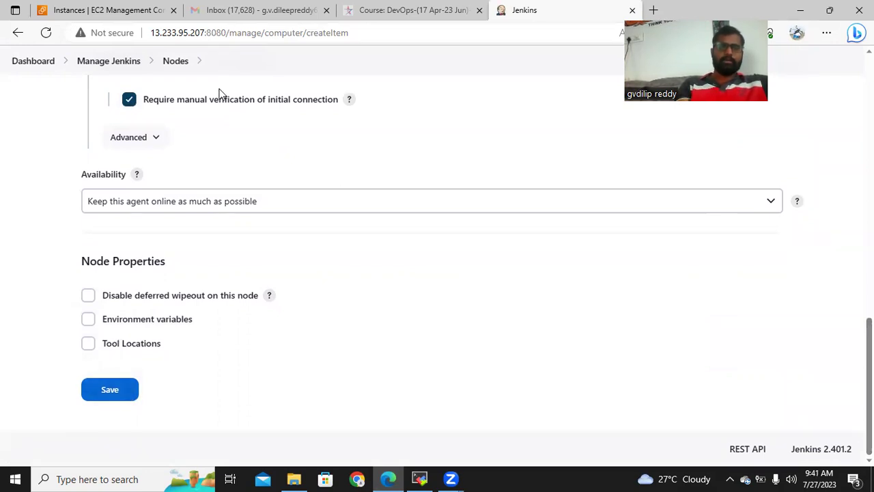
{"action": "left_click", "coordinate": [179, 66]}
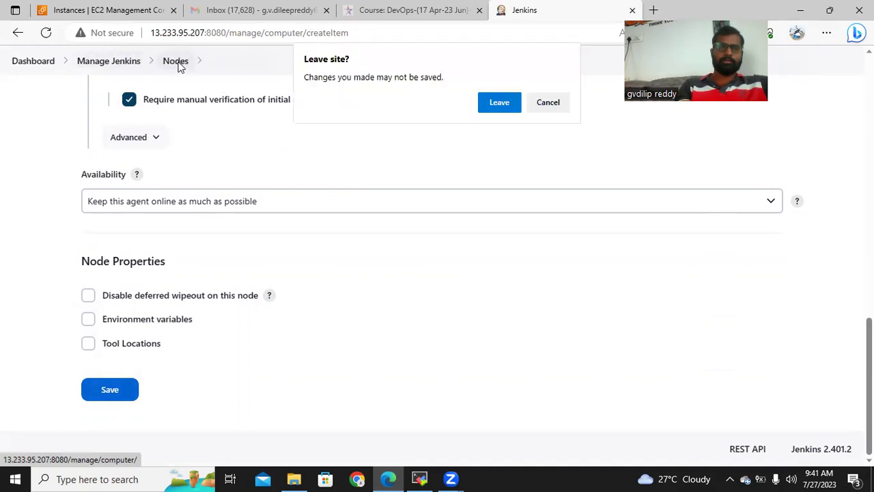
Leave the unsaved node form, view the slave2 agent, then go to Manage Jenkins' Tools.
{"action": "left_click", "coordinate": [508, 103]}
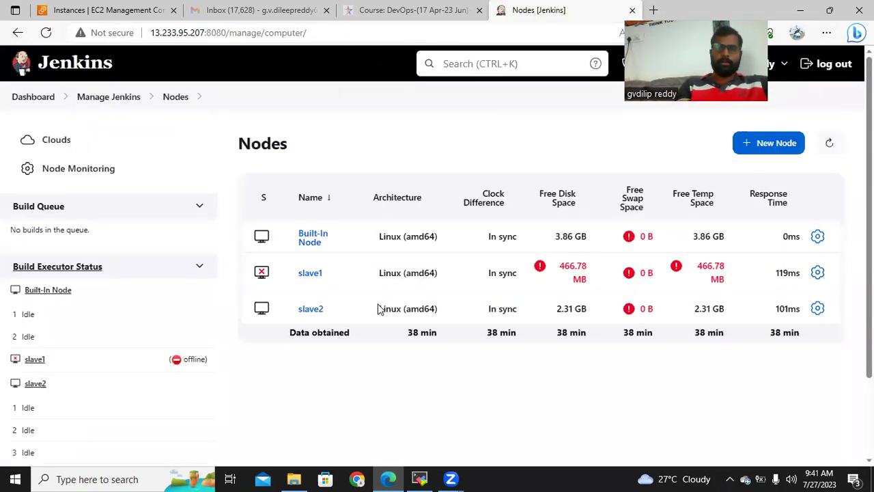
{"action": "mouse_move", "coordinate": [319, 311]}
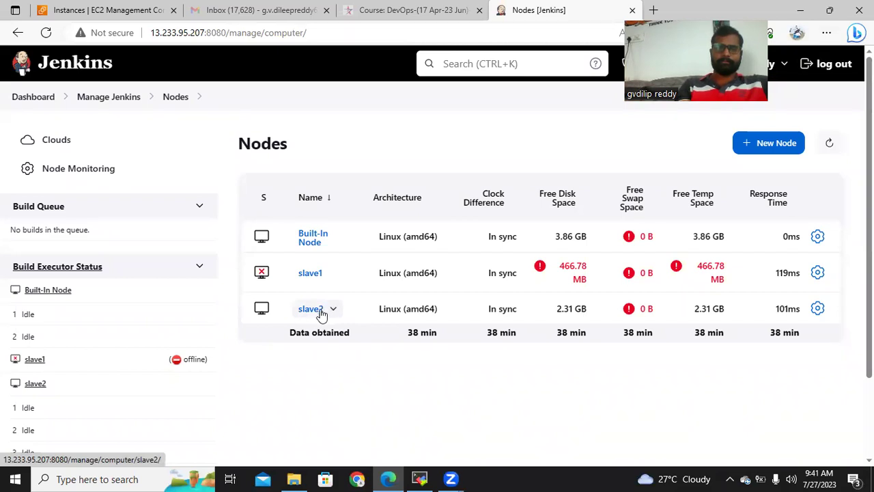
{"action": "left_click", "coordinate": [318, 310]}
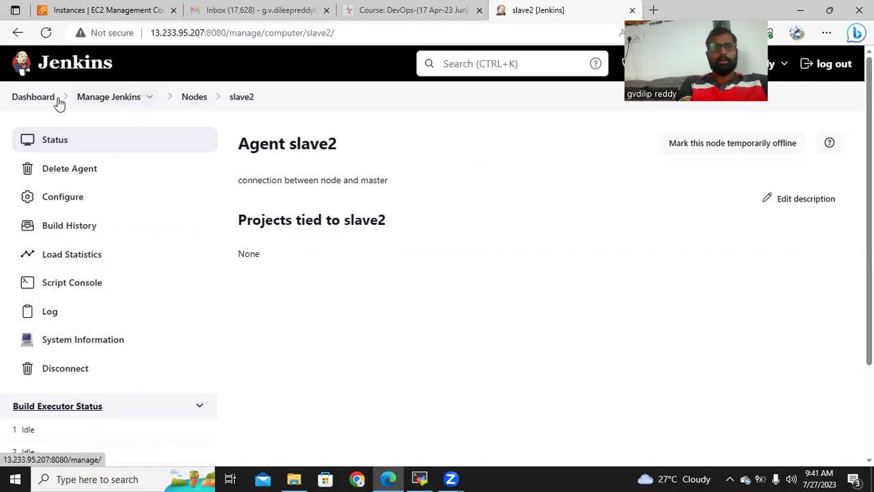
{"action": "left_click", "coordinate": [102, 99]}
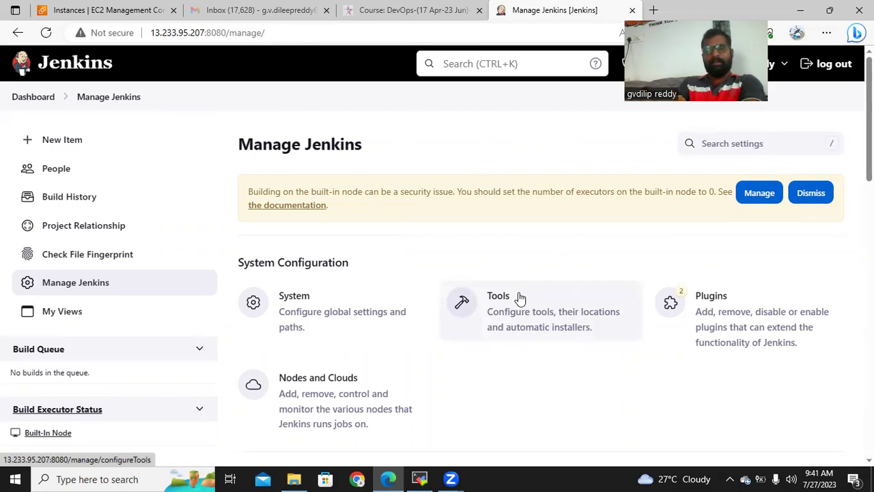
{"action": "left_click", "coordinate": [520, 298]}
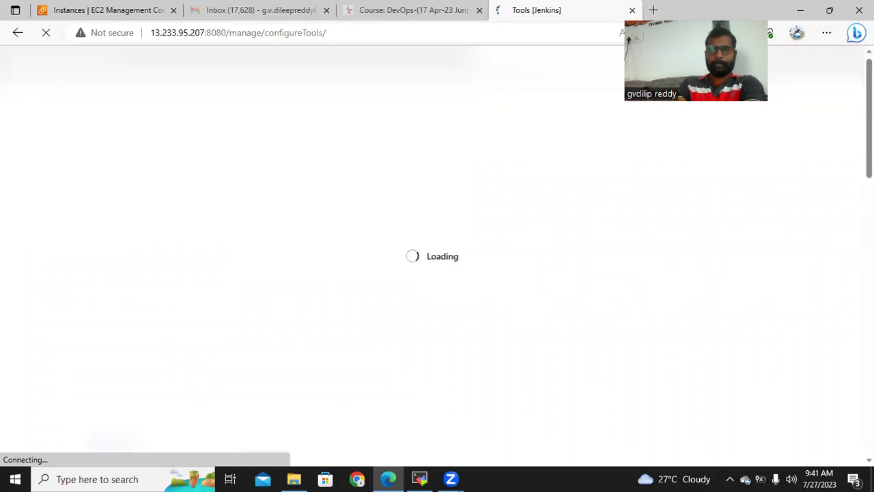
Expand the Maven installations to reveal 'maven' at /usr/share/maven, then return to MobaXterm.
{"action": "scroll", "coordinate": [437, 253], "scroll_direction": "down", "scroll_amount": 3}
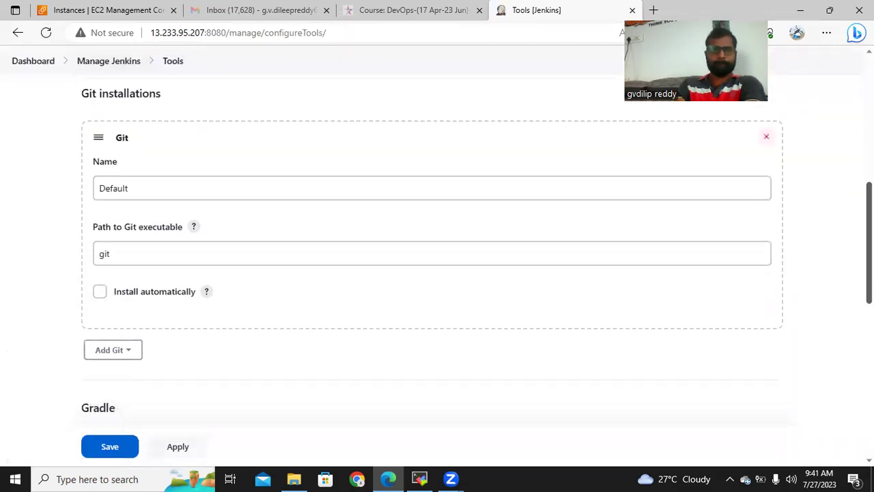
{"action": "scroll", "coordinate": [437, 259], "scroll_direction": "down", "scroll_amount": 6}
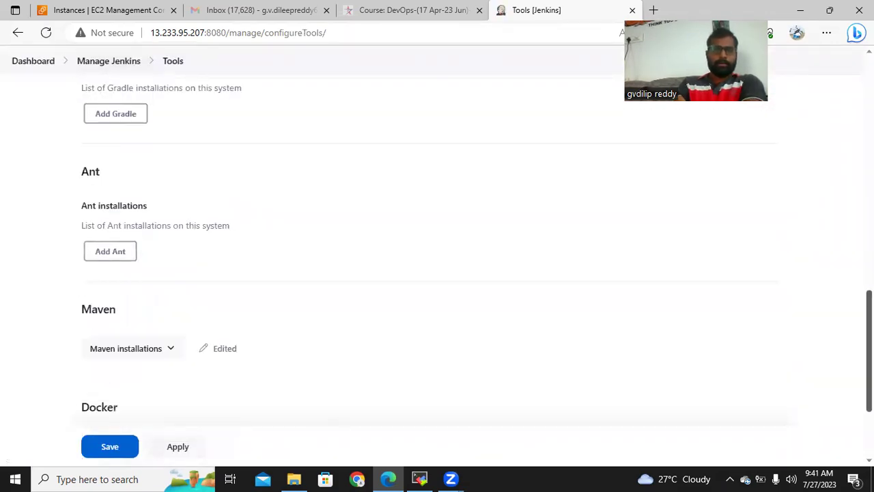
{"action": "scroll", "coordinate": [437, 259], "scroll_direction": "down", "scroll_amount": 3}
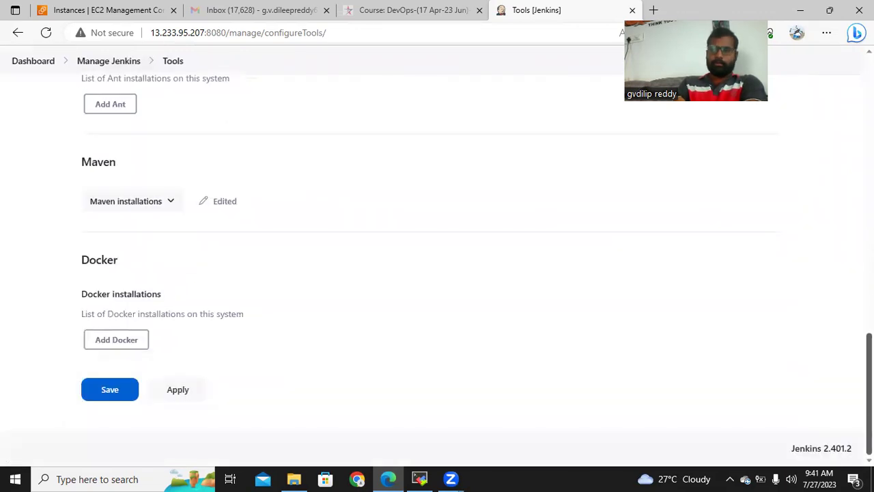
{"action": "scroll", "coordinate": [437, 260], "scroll_direction": "up", "scroll_amount": 5}
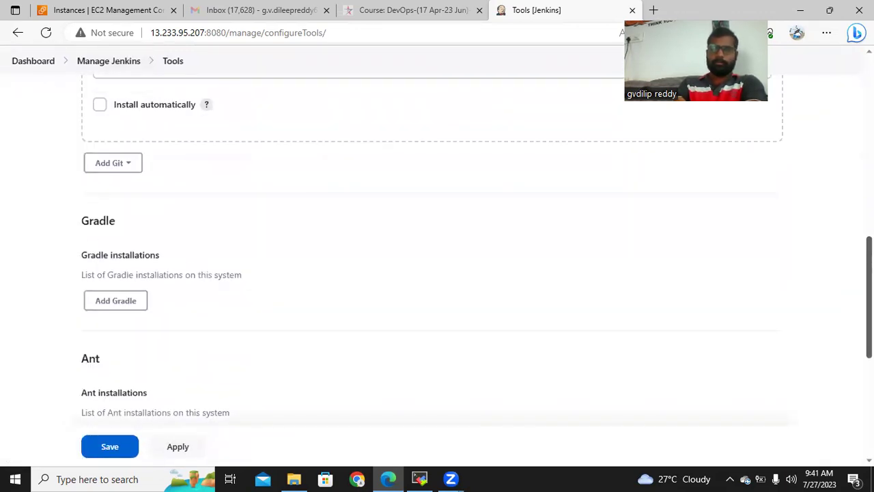
{"action": "scroll", "coordinate": [437, 259], "scroll_direction": "up", "scroll_amount": 5}
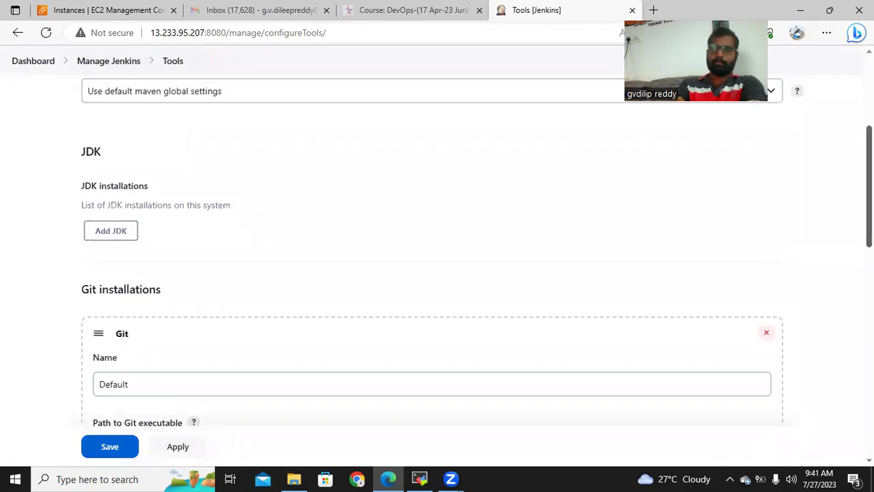
{"action": "scroll", "coordinate": [437, 259], "scroll_direction": "up", "scroll_amount": 4}
{"action": "scroll", "coordinate": [437, 260], "scroll_direction": "down", "scroll_amount": 10}
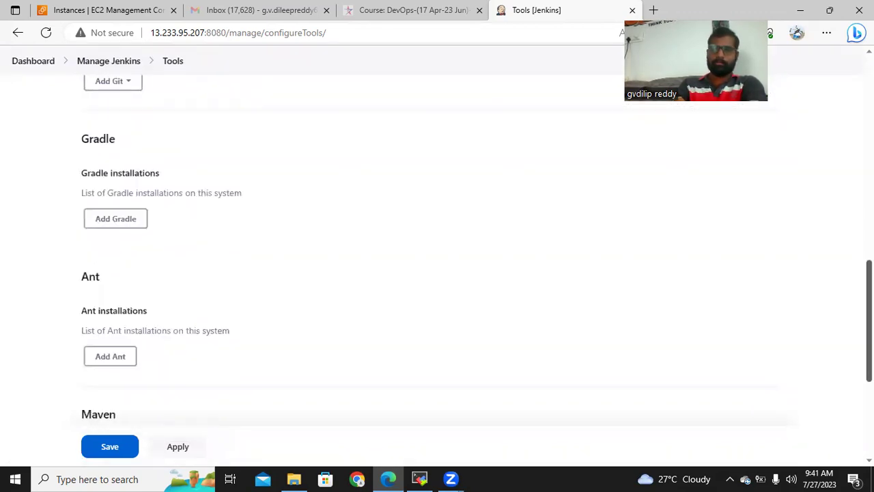
{"action": "scroll", "coordinate": [591, 311], "scroll_direction": "down", "scroll_amount": 3}
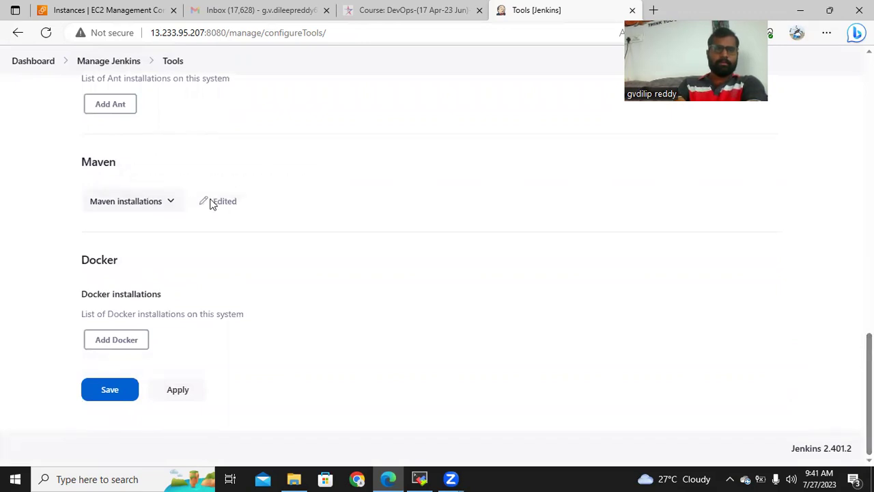
{"action": "left_click", "coordinate": [174, 202]}
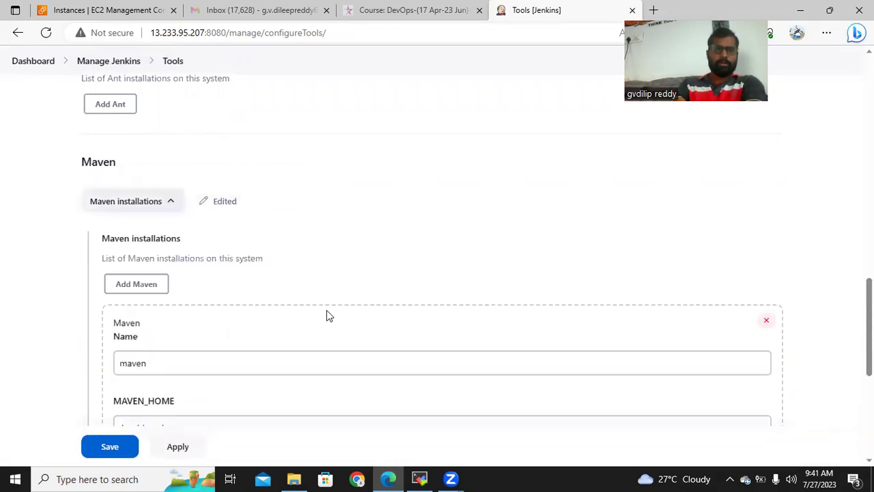
{"action": "scroll", "coordinate": [845, 321], "scroll_direction": "down", "scroll_amount": 2}
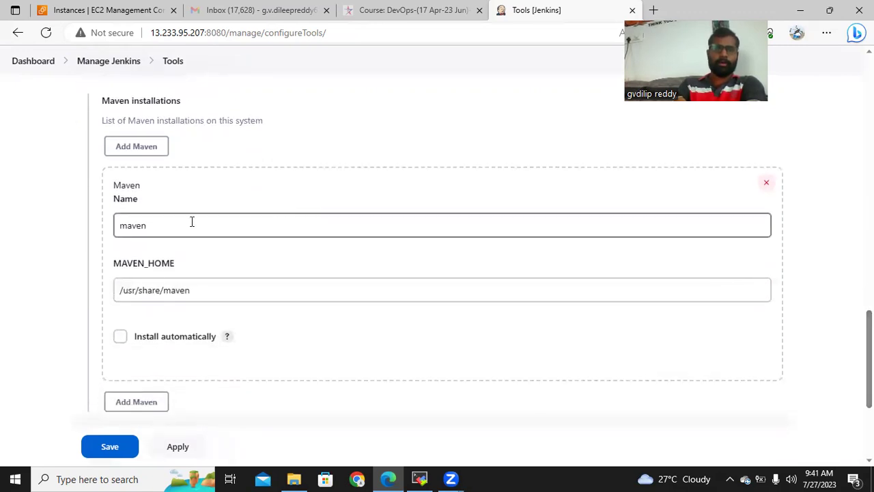
{"action": "left_click", "coordinate": [167, 215]}
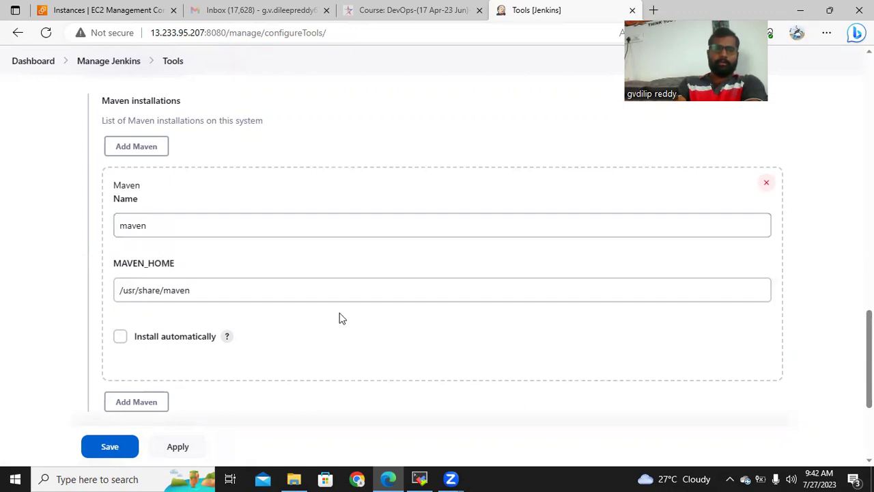
{"action": "left_click", "coordinate": [419, 479]}
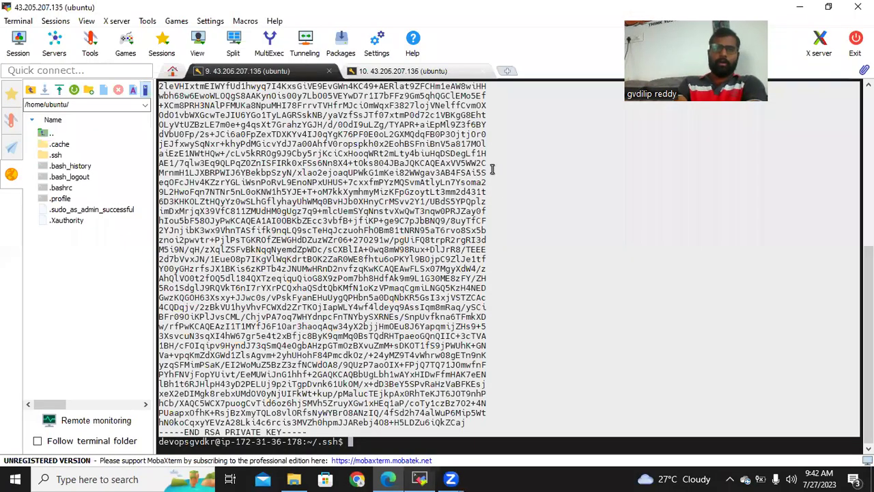
Run mvn --version in the agent's session to confirm Maven 3.6.3.
{"action": "left_click", "coordinate": [394, 72]}
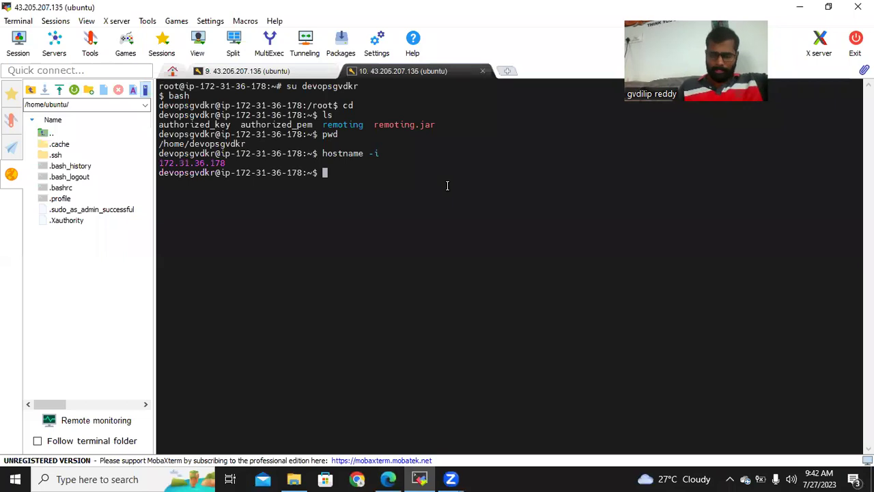
{"action": "key", "text": "Return"}
{"action": "key", "text": "Return"}
{"action": "type", "text": "mvn --versio"}
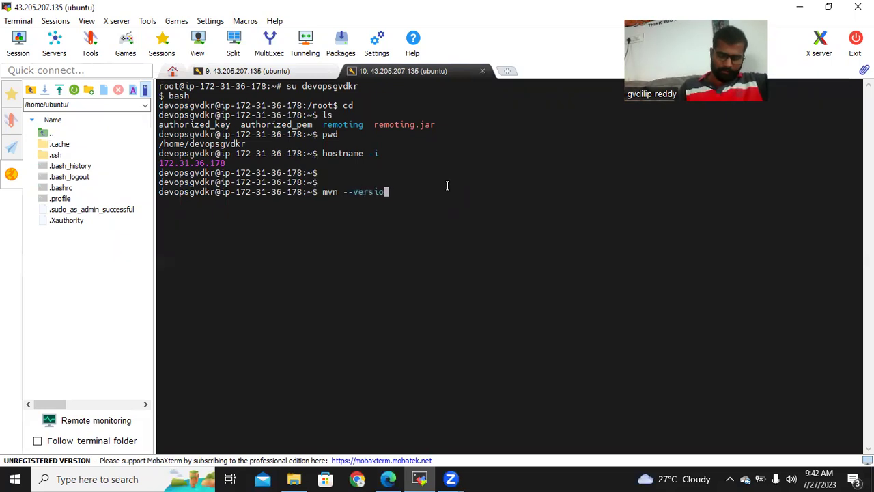
{"action": "type", "text": "n"}
{"action": "key", "text": "Return"}
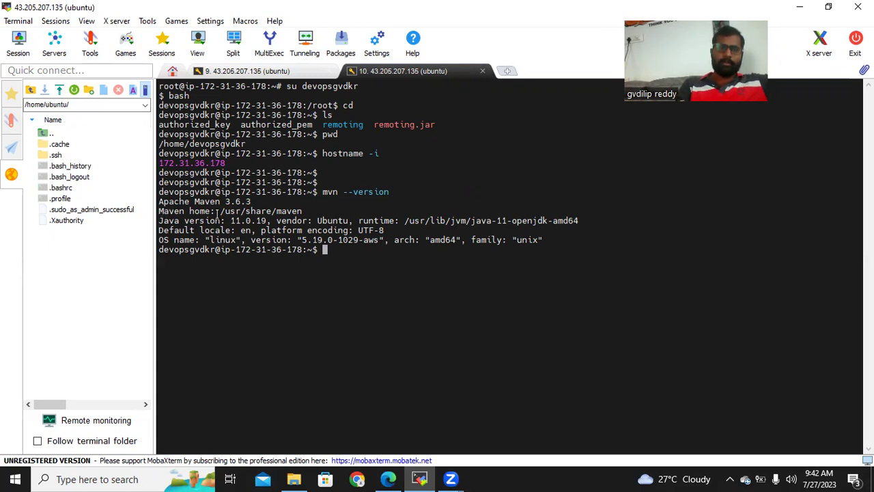
Copy the Maven home path /usr/share/maven and return to the Jenkins Tools page.
{"action": "left_click_drag", "start_coordinate": [222, 212], "coordinate": [291, 214]}
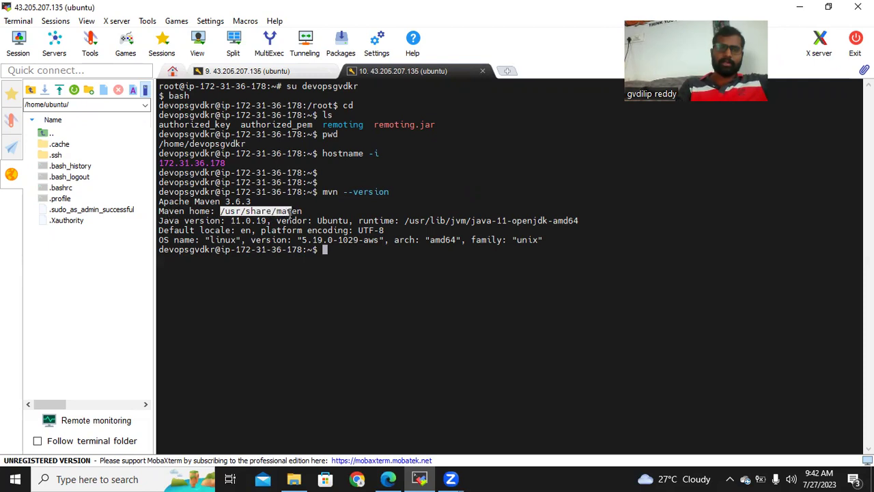
{"action": "left_click", "coordinate": [311, 213]}
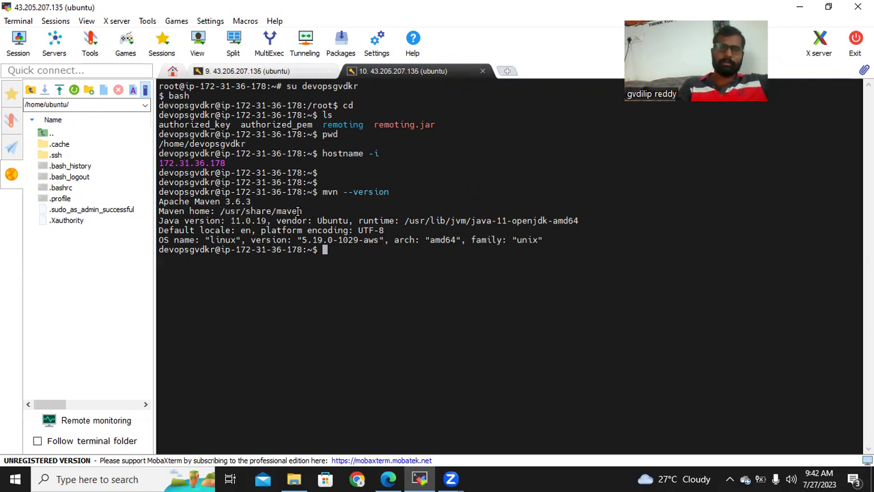
{"action": "left_click_drag", "start_coordinate": [305, 211], "coordinate": [220, 212]}
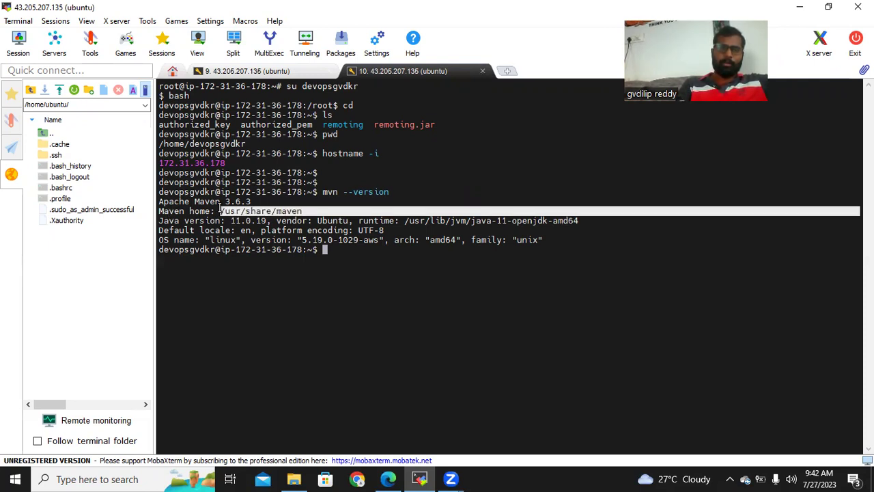
{"action": "right_click", "coordinate": [220, 212]}
{"action": "left_click", "coordinate": [248, 191]}
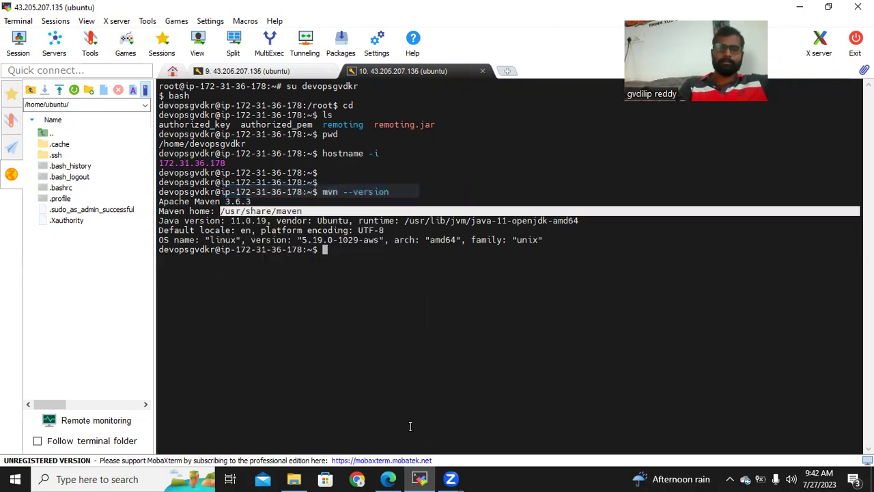
{"action": "left_click", "coordinate": [387, 478]}
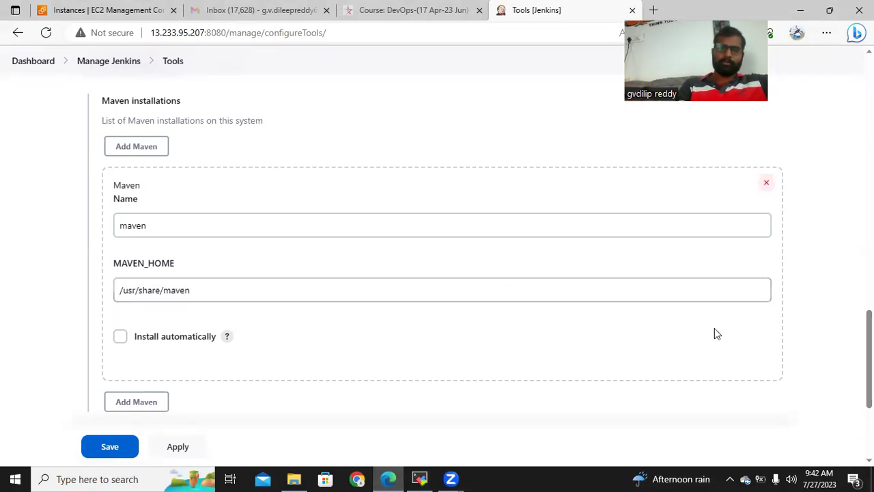
Save the Tools configuration with the maven installation at /usr/share/maven.
{"action": "scroll", "coordinate": [418, 348], "scroll_direction": "down", "scroll_amount": 2}
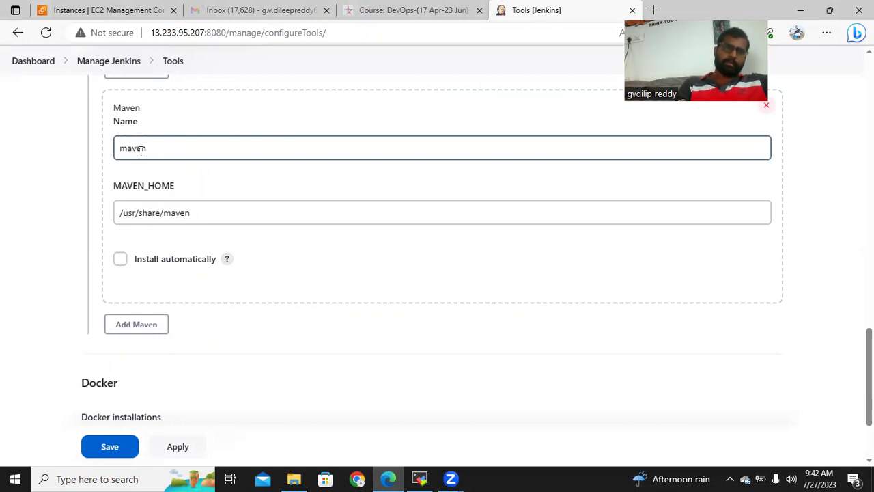
{"action": "left_click", "coordinate": [100, 444]}
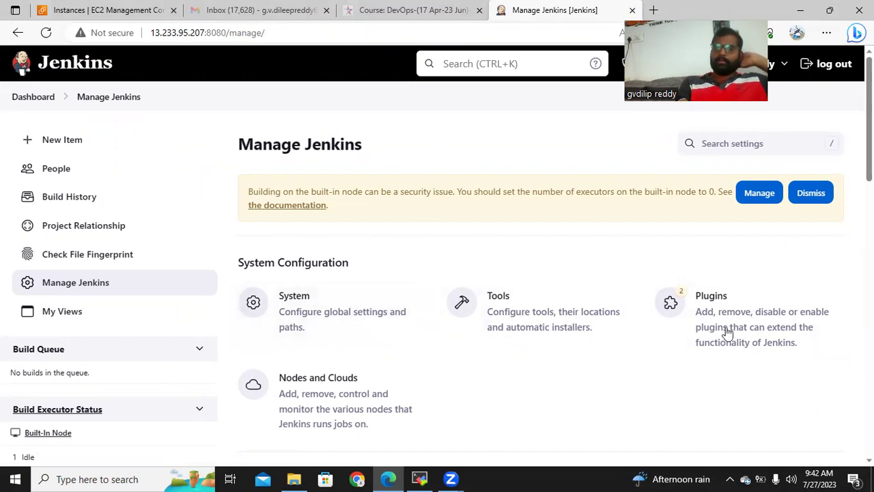
Open the Credentials overview showing the global System credentials.
{"action": "scroll", "coordinate": [589, 225], "scroll_direction": "down", "scroll_amount": 4}
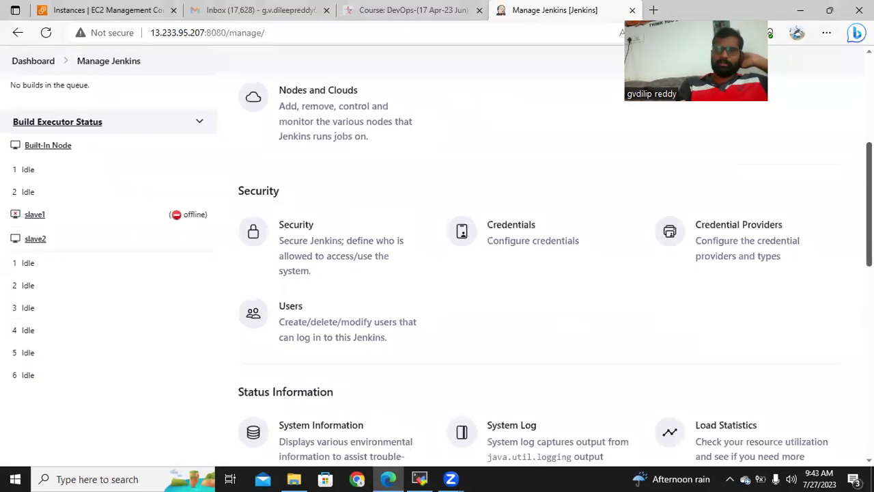
{"action": "left_click", "coordinate": [531, 241]}
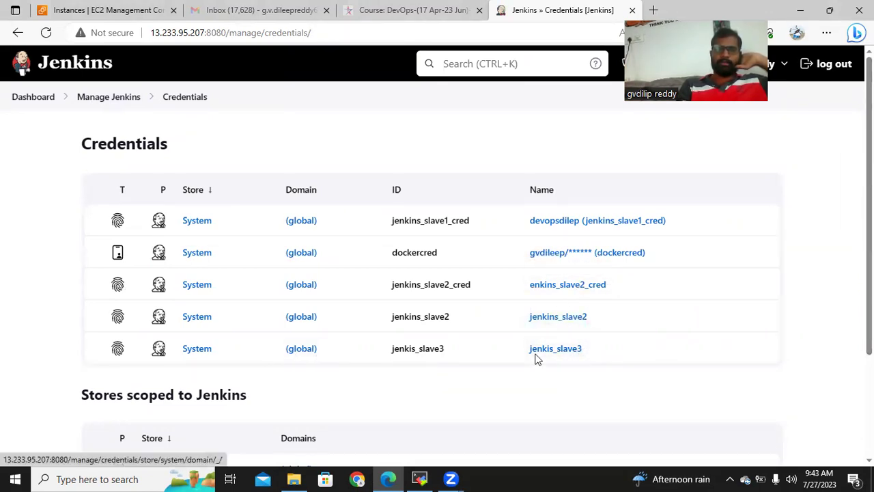
{"action": "left_click_drag", "start_coordinate": [574, 355], "coordinate": [566, 332]}
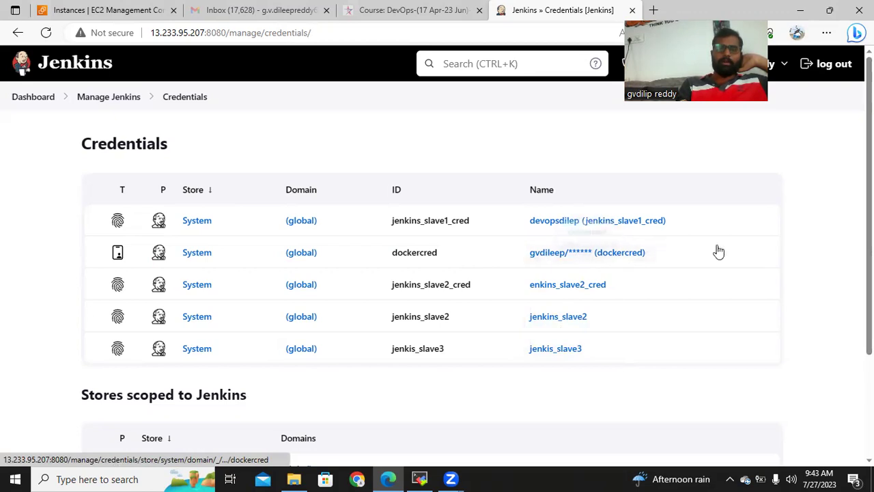
{"action": "scroll", "coordinate": [437, 273], "scroll_direction": "down", "scroll_amount": 2}
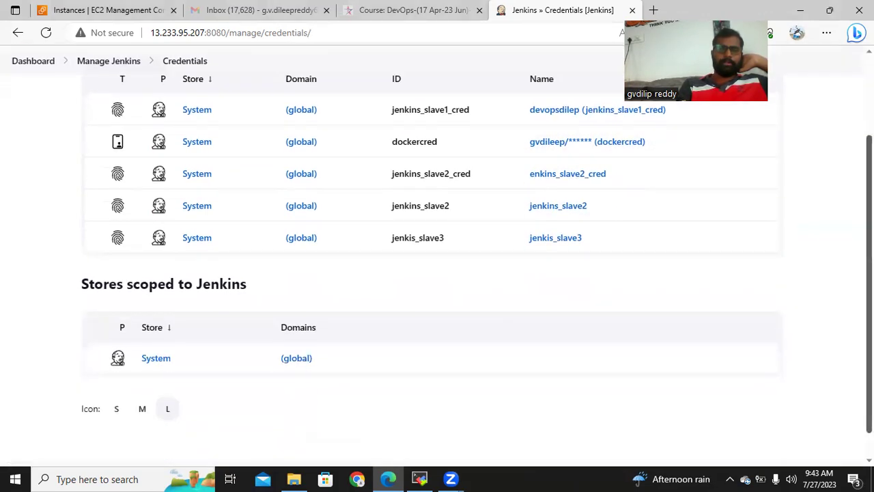
{"action": "scroll", "coordinate": [508, 325], "scroll_direction": "up", "scroll_amount": 1}
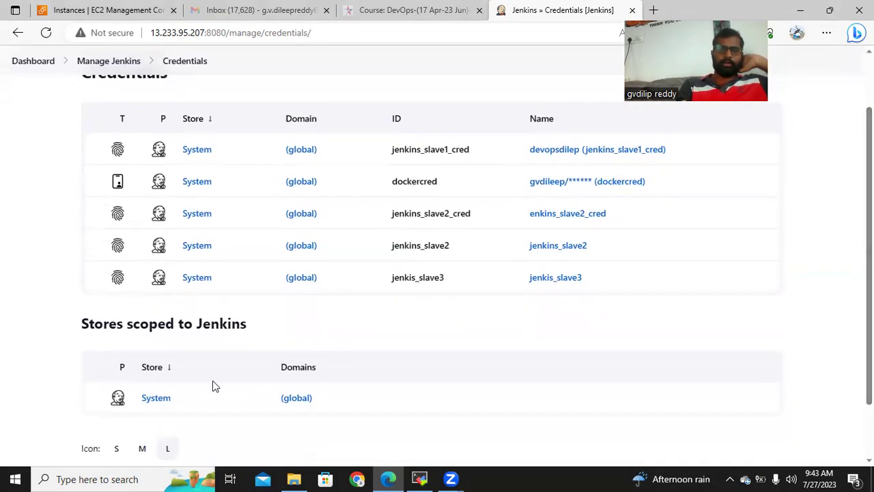
Try the System store's add-domain option, then return to the credentials overview.
{"action": "right_click", "coordinate": [177, 400]}
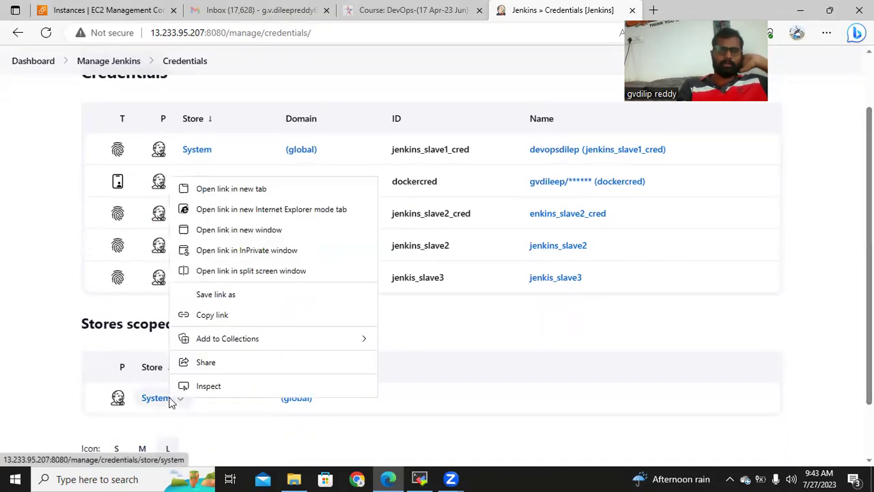
{"action": "left_click", "coordinate": [177, 397]}
{"action": "left_click", "coordinate": [180, 399]}
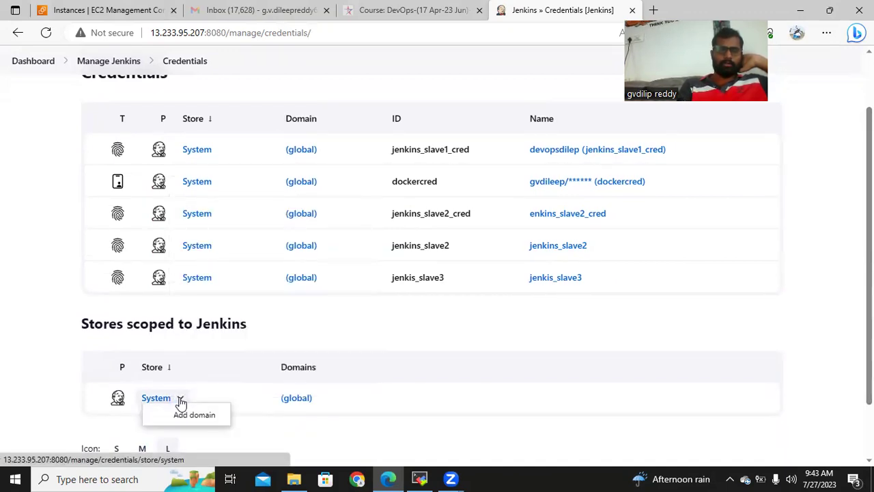
{"action": "left_click", "coordinate": [179, 399]}
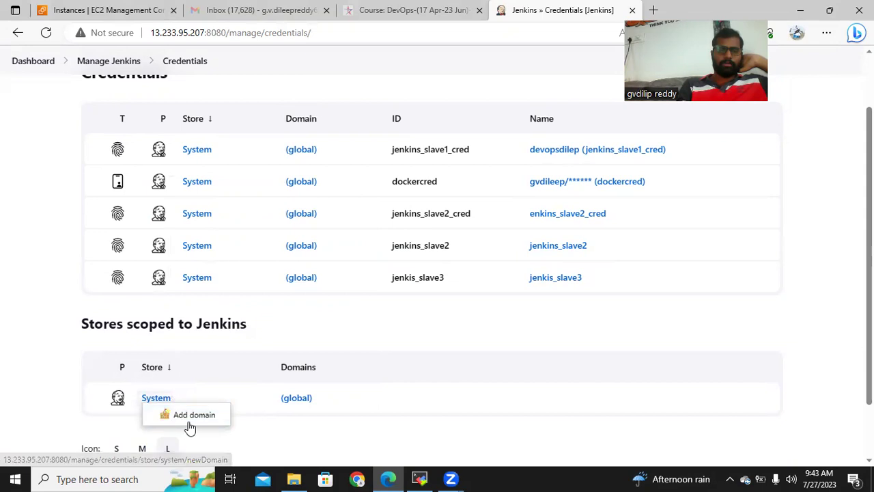
{"action": "left_click", "coordinate": [190, 417]}
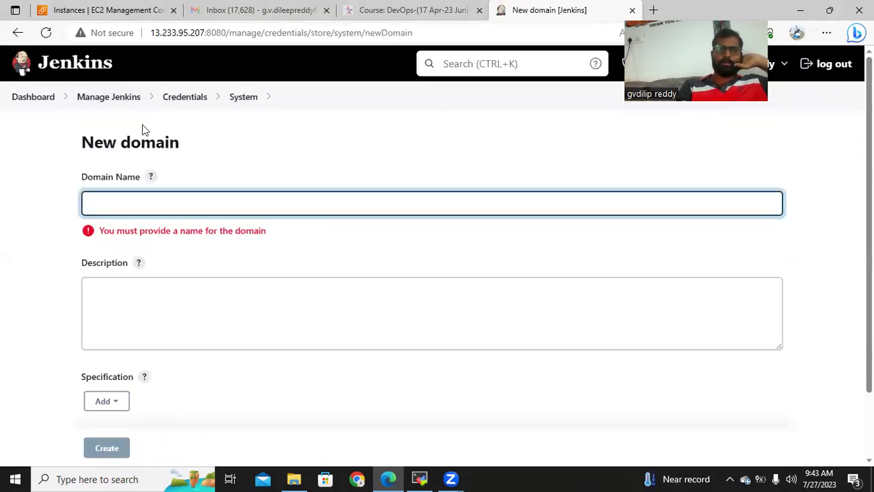
{"action": "left_click", "coordinate": [178, 96]}
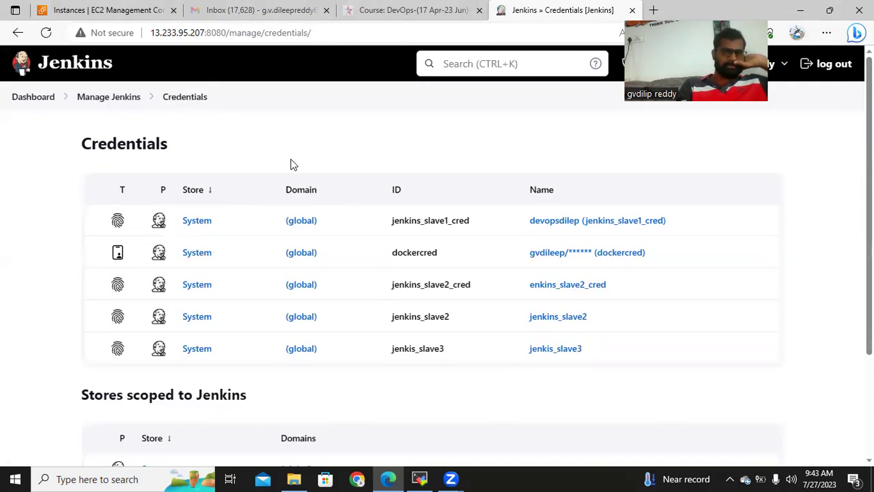
Bring up the Add Credentials option on the (global) domain.
{"action": "right_click", "coordinate": [322, 256]}
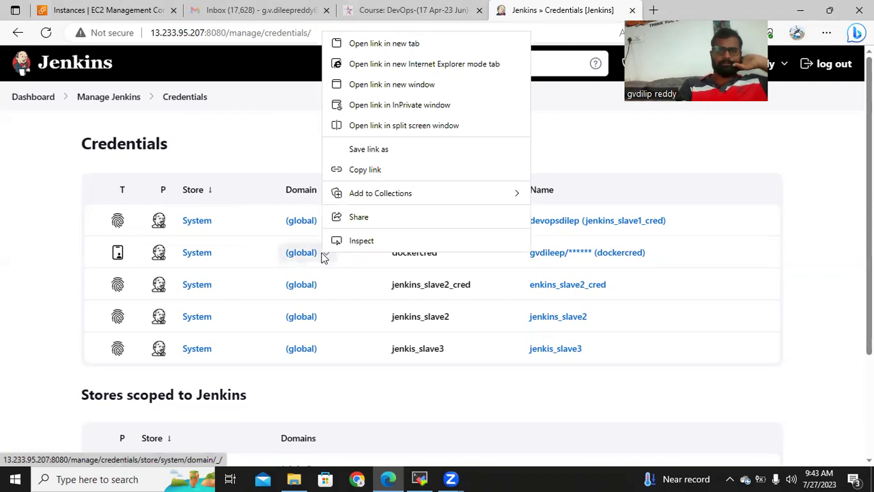
{"action": "left_click", "coordinate": [322, 256]}
{"action": "left_click", "coordinate": [324, 257]}
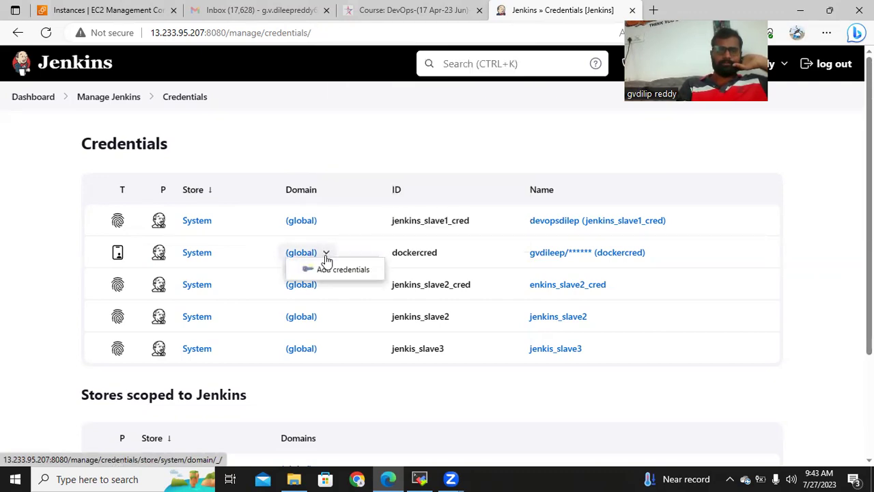
Start a Username with password credential in the global domain and open a blank tab.
{"action": "left_click", "coordinate": [330, 267]}
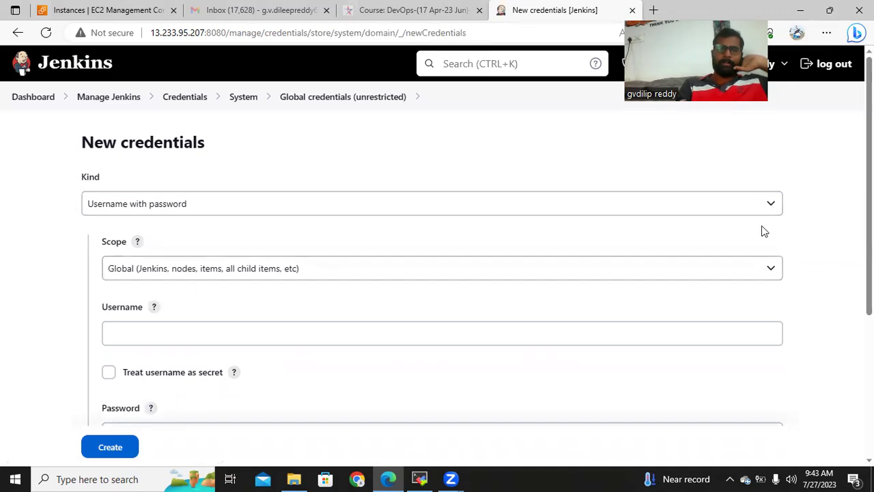
{"action": "left_click", "coordinate": [772, 204]}
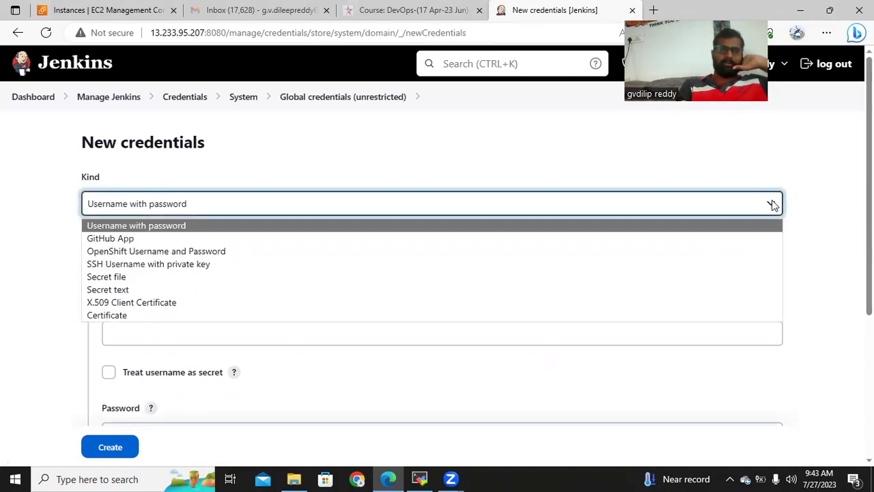
{"action": "left_click", "coordinate": [771, 204]}
{"action": "scroll", "coordinate": [612, 218], "scroll_direction": "down", "scroll_amount": 1}
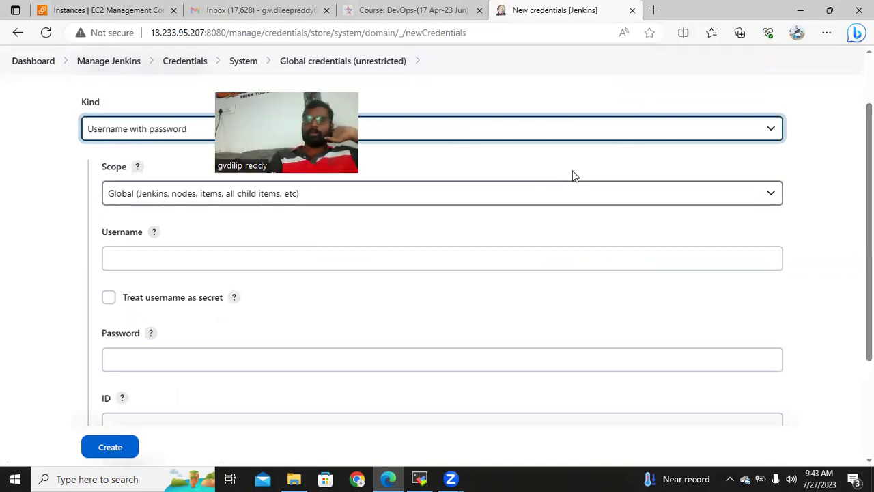
{"action": "key", "text": "ctrl+t"}
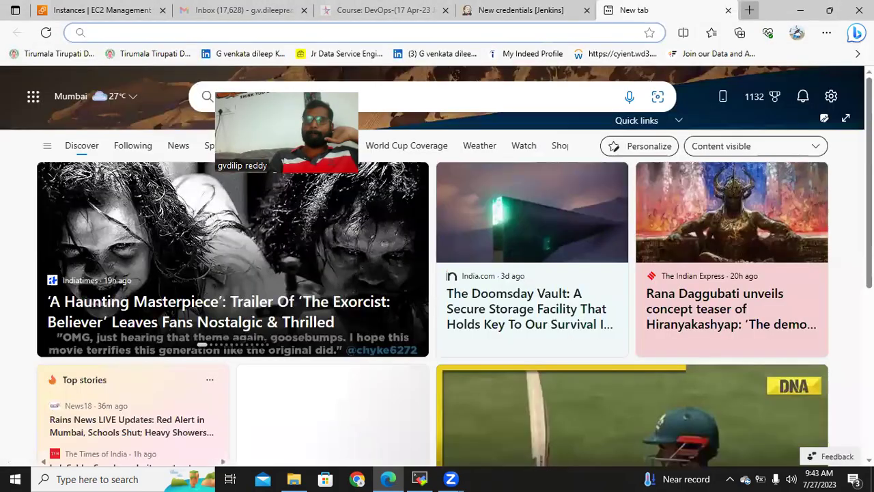
Open Docker Hub from favourites, check the account's username, and return to the Jenkins form.
{"action": "left_click", "coordinate": [858, 53]}
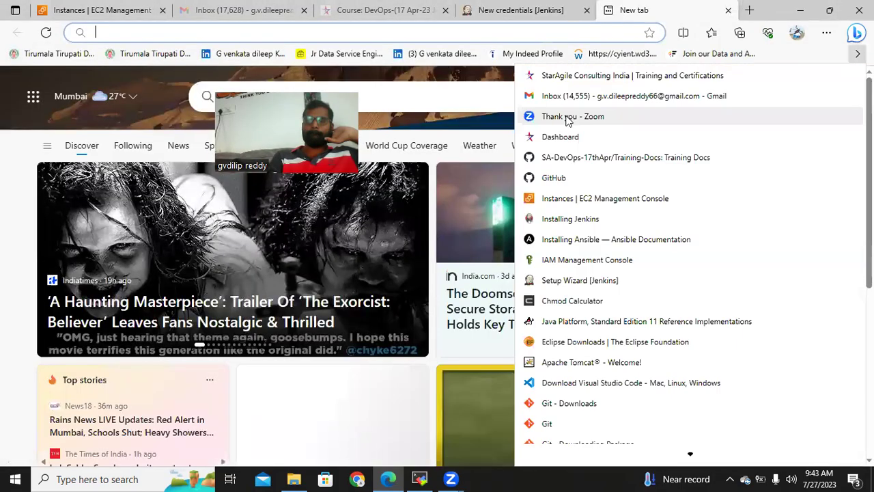
{"action": "key", "text": "Down"}
{"action": "key", "text": "Down"}
{"action": "key", "text": "Down"}
{"action": "key", "text": "Down"}
{"action": "key", "text": "Down"}
{"action": "key", "text": "Down"}
{"action": "key", "text": "Down"}
{"action": "key", "text": "Down"}
{"action": "key", "text": "Down"}
{"action": "key", "text": "Down"}
{"action": "key", "text": "Down"}
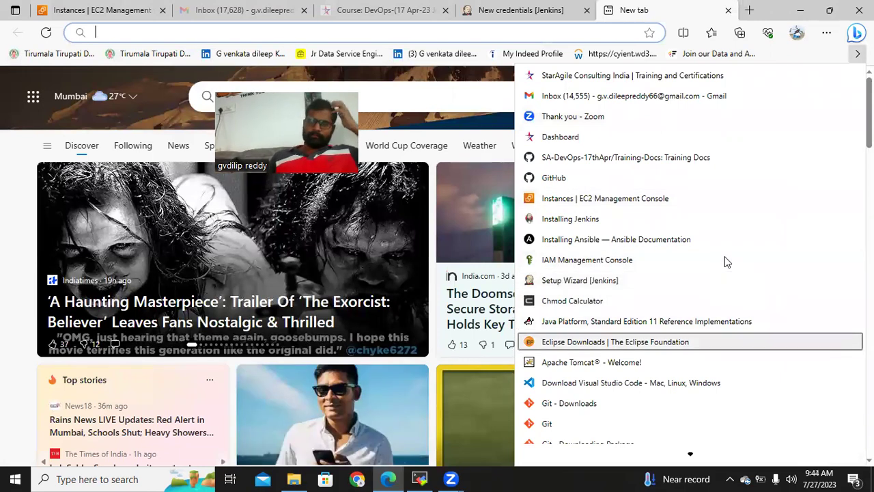
{"action": "key", "text": "Down"}
{"action": "key", "text": "Down"}
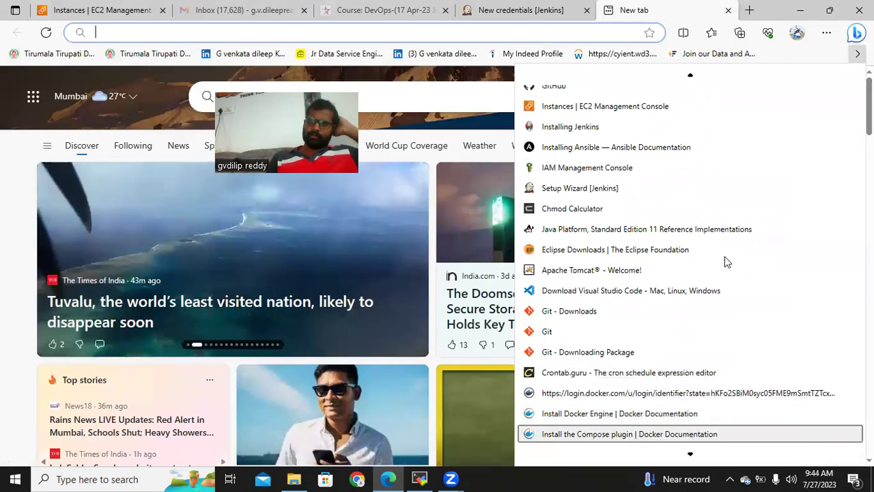
{"action": "left_click", "coordinate": [677, 400]}
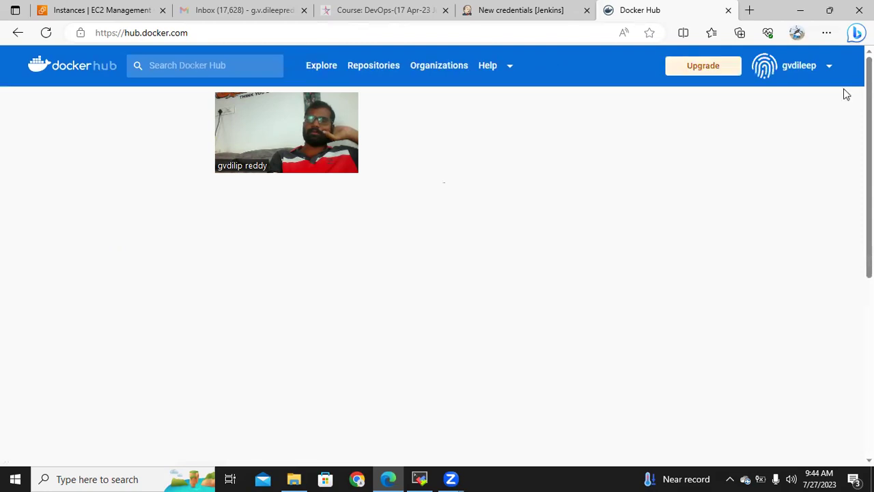
{"action": "left_click", "coordinate": [817, 66]}
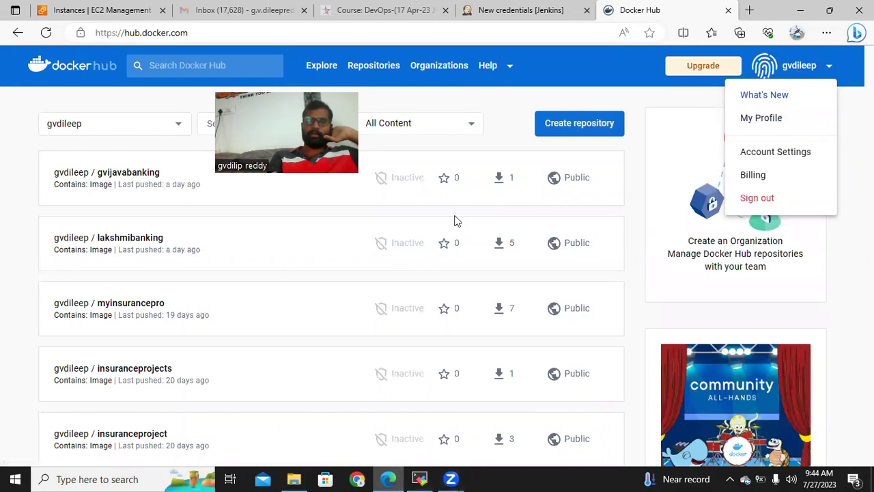
{"action": "left_click", "coordinate": [505, 7]}
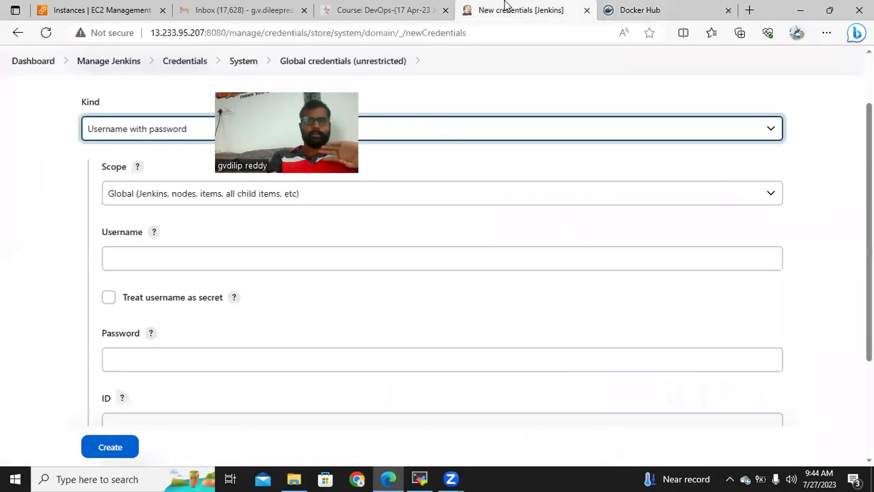
Enter the Docker Hub account username and mark it 'Treat username as secret'.
{"action": "left_click", "coordinate": [241, 268]}
{"action": "type", "text": "gvdileep"}
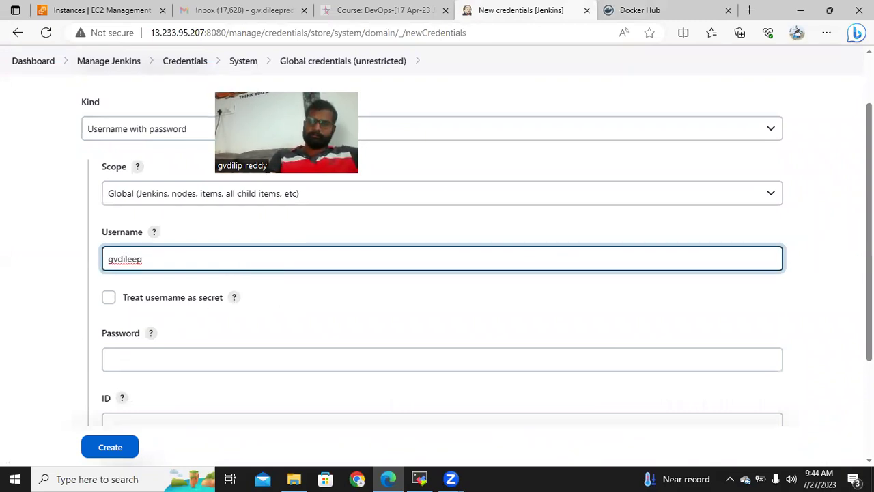
{"action": "scroll", "coordinate": [808, 276], "scroll_direction": "down", "scroll_amount": 1}
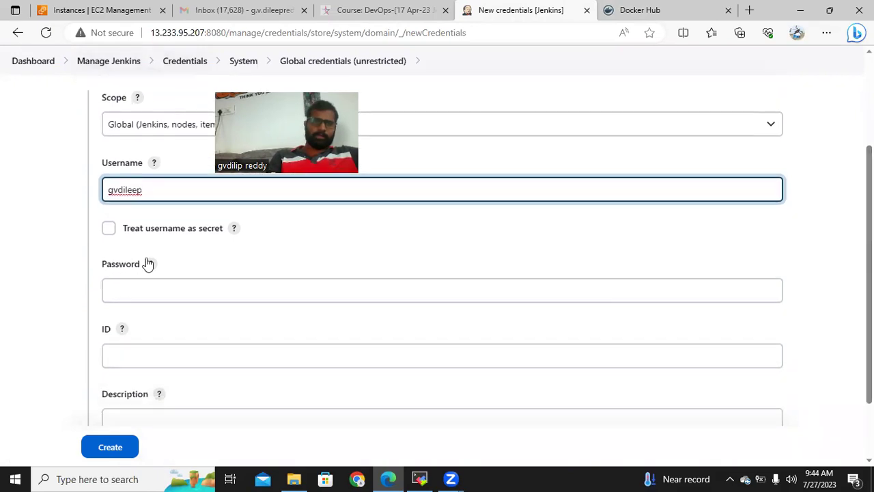
{"action": "left_click", "coordinate": [108, 230]}
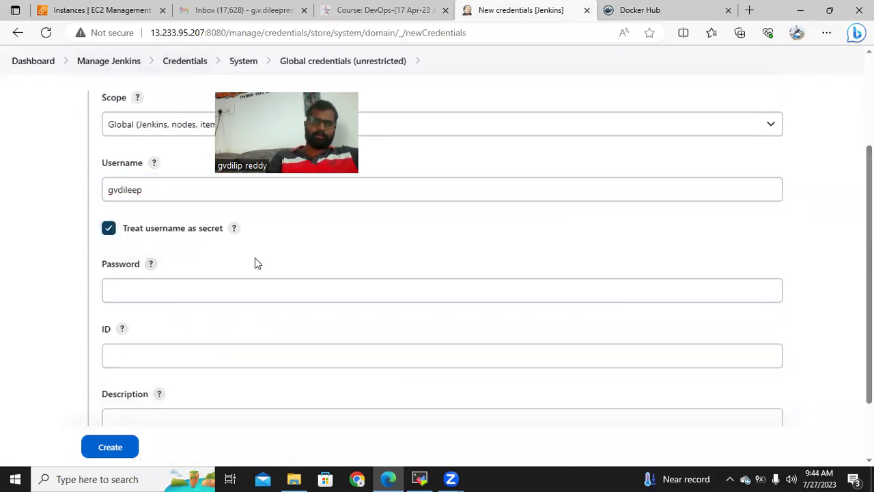
{"action": "left_click", "coordinate": [357, 300]}
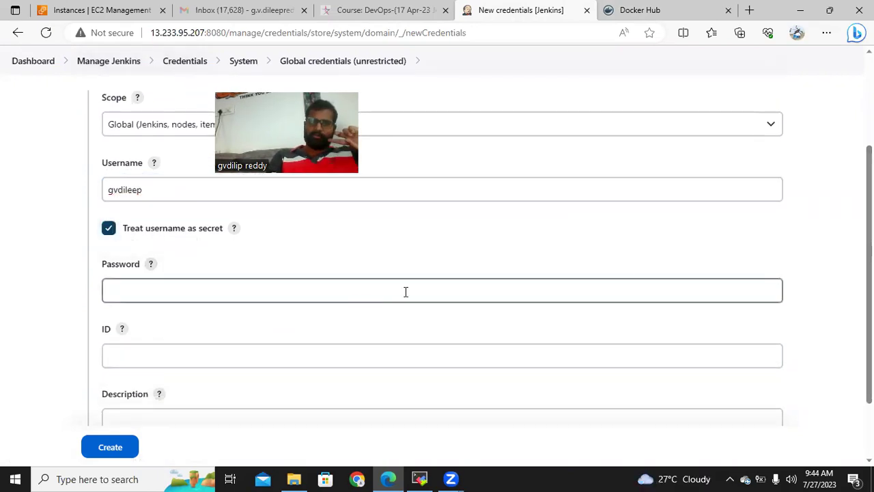
{"action": "scroll", "coordinate": [469, 267], "scroll_direction": "down", "scroll_amount": 2}
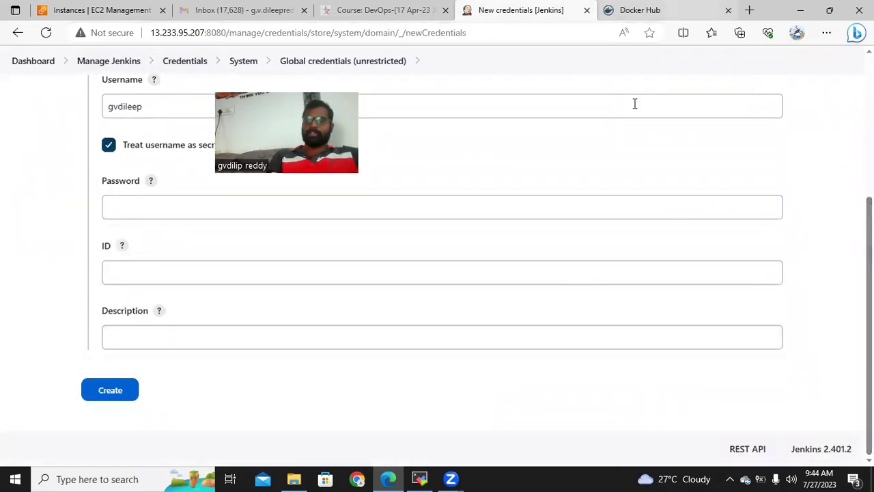
{"action": "key", "text": "ctrl+Tab"}
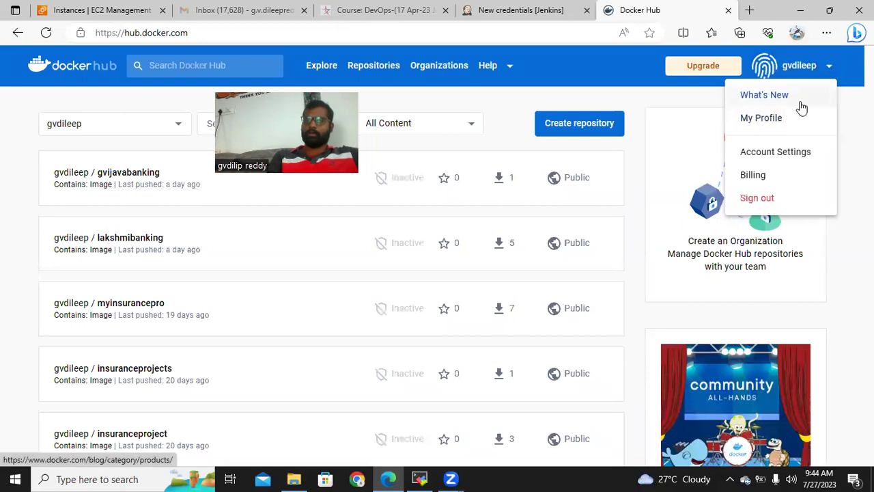
Start a new Docker Hub access token under Account Settings > Security and enter its description.
{"action": "left_click", "coordinate": [784, 157]}
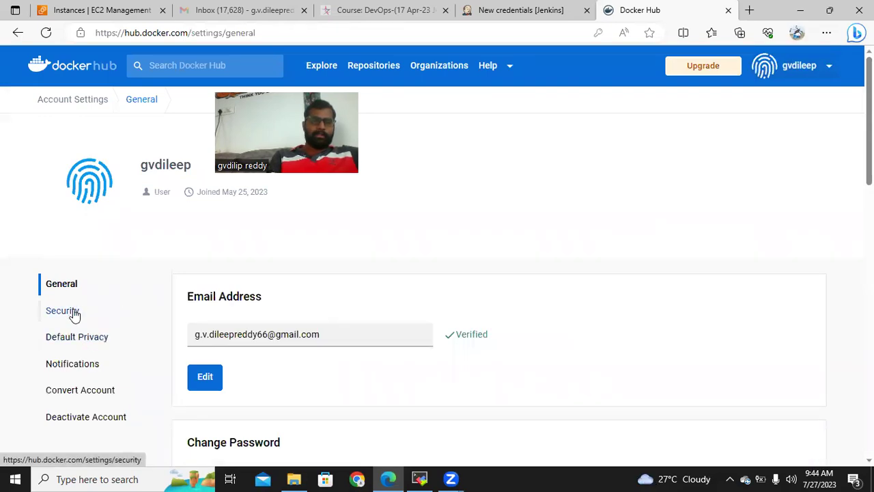
{"action": "left_click", "coordinate": [73, 313]}
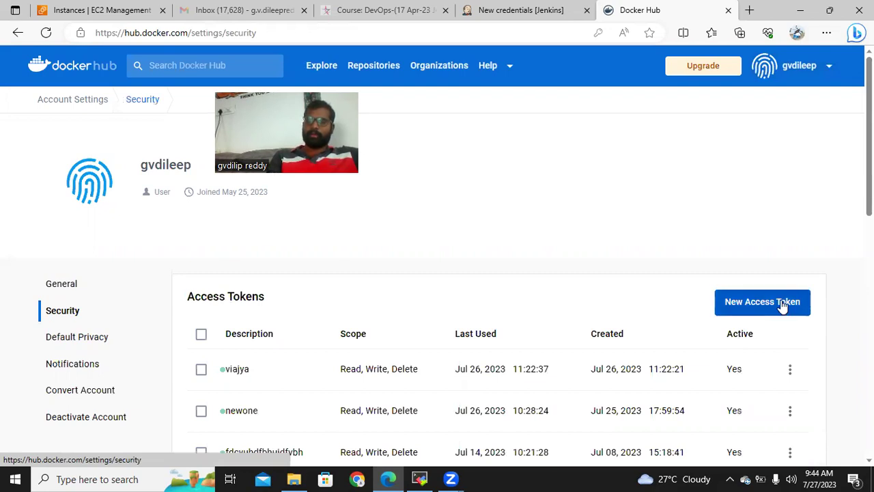
{"action": "left_click", "coordinate": [782, 302]}
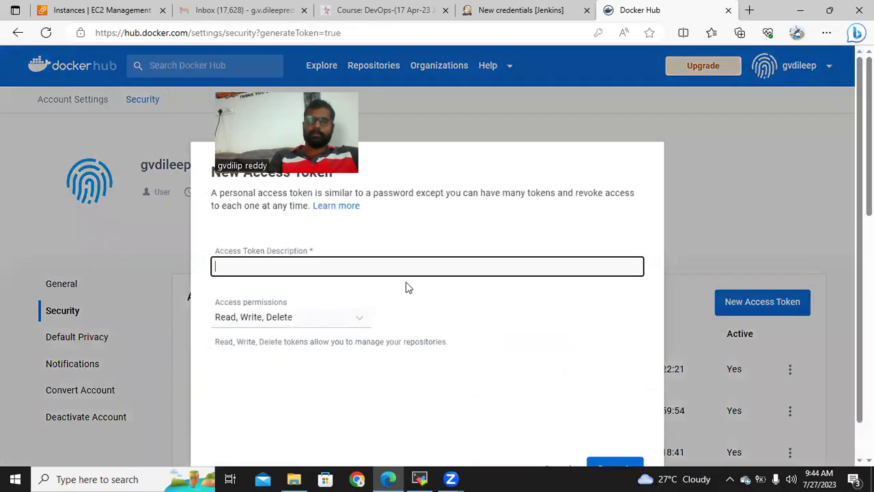
{"action": "left_click", "coordinate": [396, 263]}
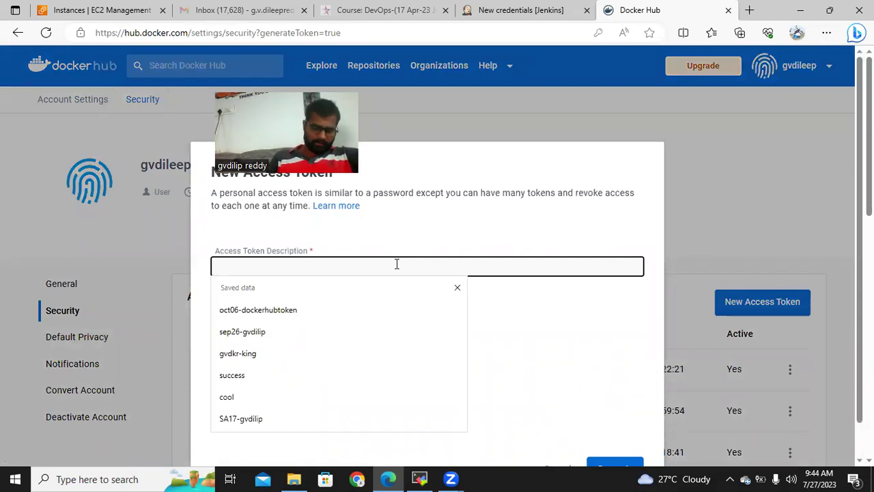
{"action": "type", "text": "dileepreddy"}
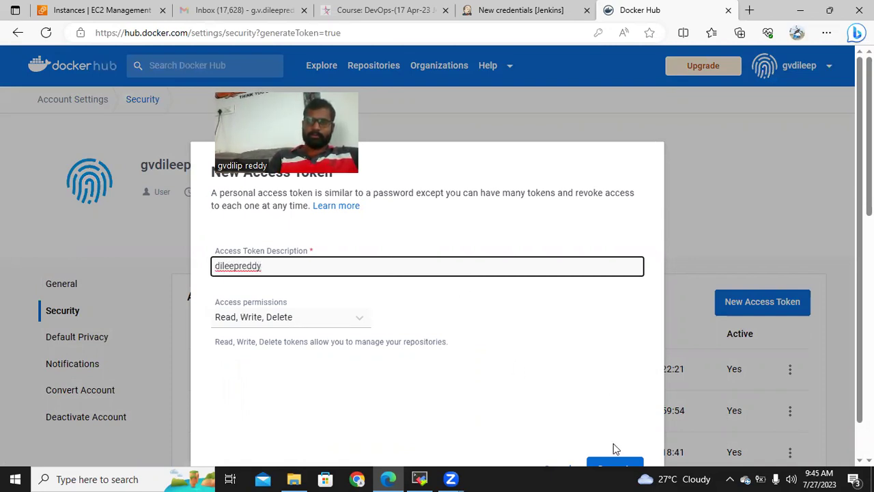
Generate the Read, Write, Delete access token and copy it to the clipboard.
{"action": "left_click", "coordinate": [611, 463]}
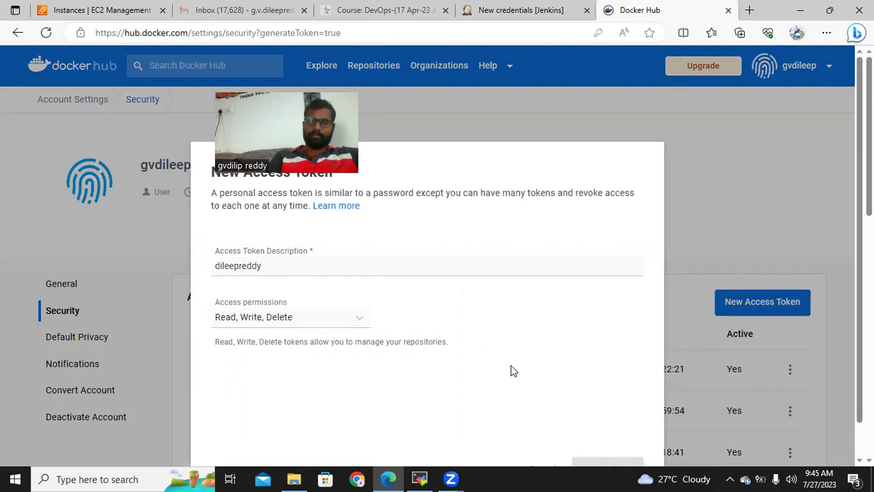
{"action": "left_click", "coordinate": [629, 367]}
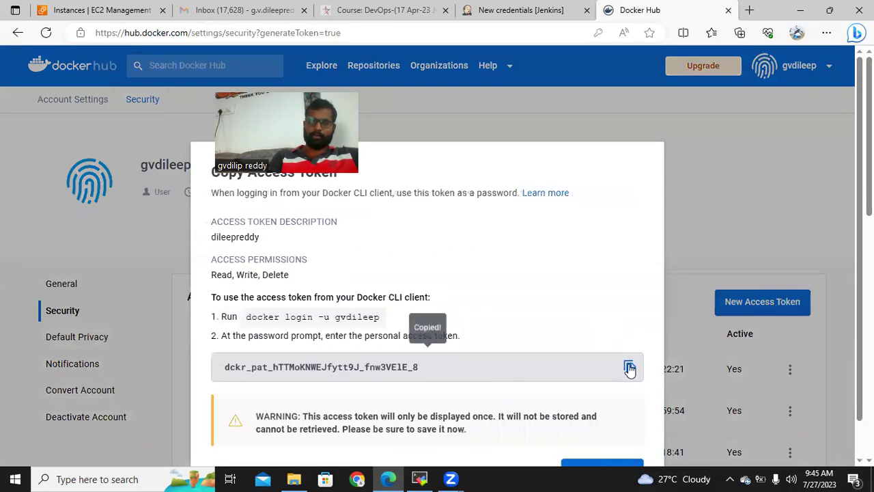
{"action": "left_click", "coordinate": [418, 479]}
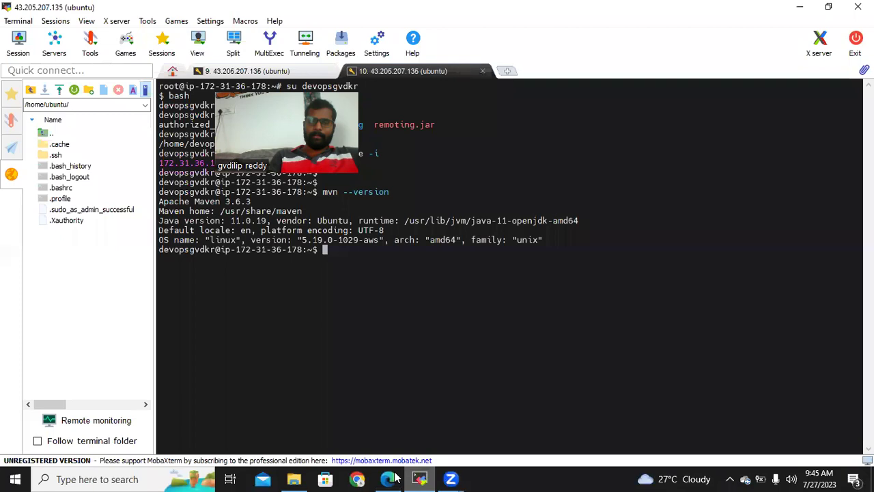
{"action": "left_click", "coordinate": [388, 479]}
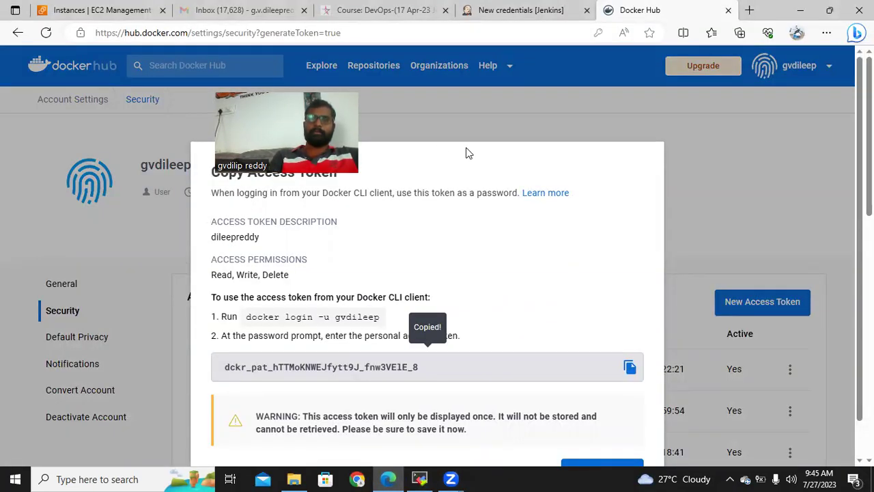
{"action": "left_click", "coordinate": [521, 10]}
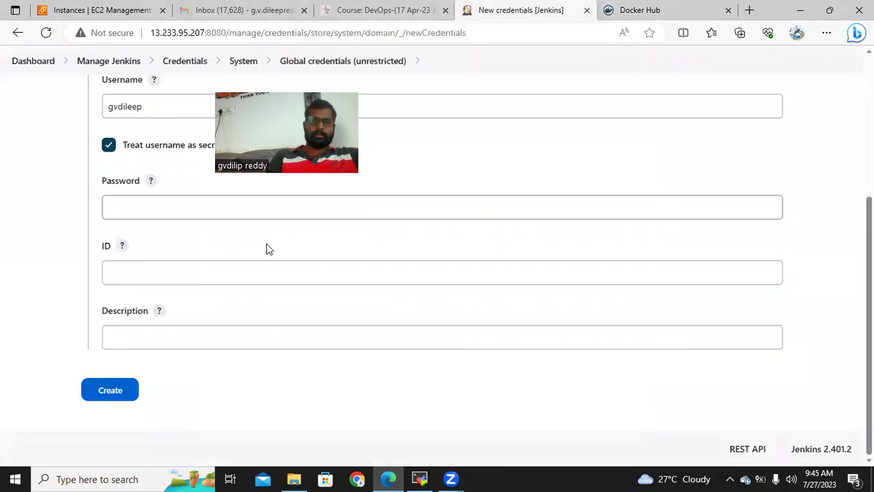
Paste the Docker Hub access token as the password and set the ID to docker_loginid.
{"action": "left_click", "coordinate": [222, 202]}
{"action": "key", "text": "ctrl+v"}
{"action": "left_click", "coordinate": [252, 271]}
{"action": "type", "text": "docker_"}
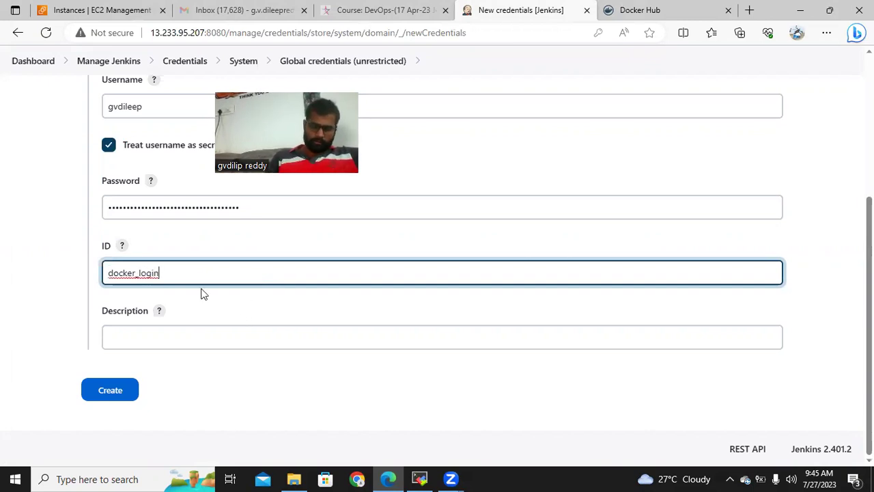
{"action": "type", "text": "id"}
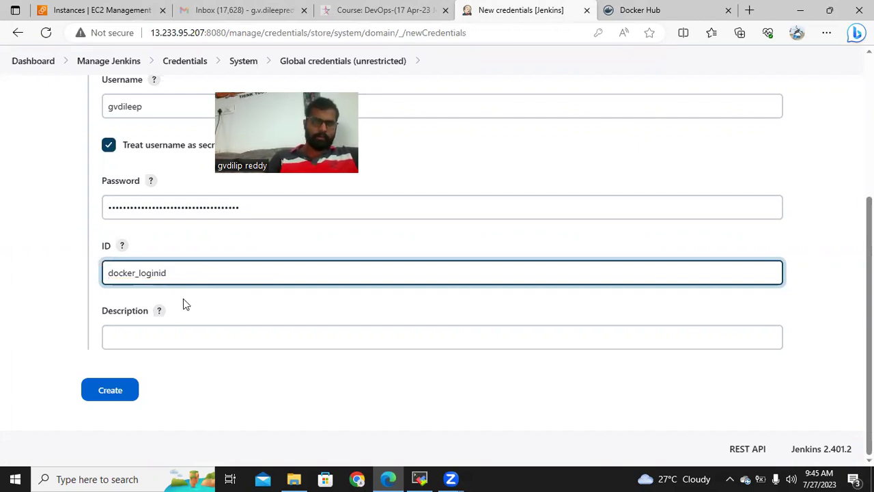
Copy docker_loginid from the ID field into the Description field.
{"action": "left_click", "coordinate": [173, 338]}
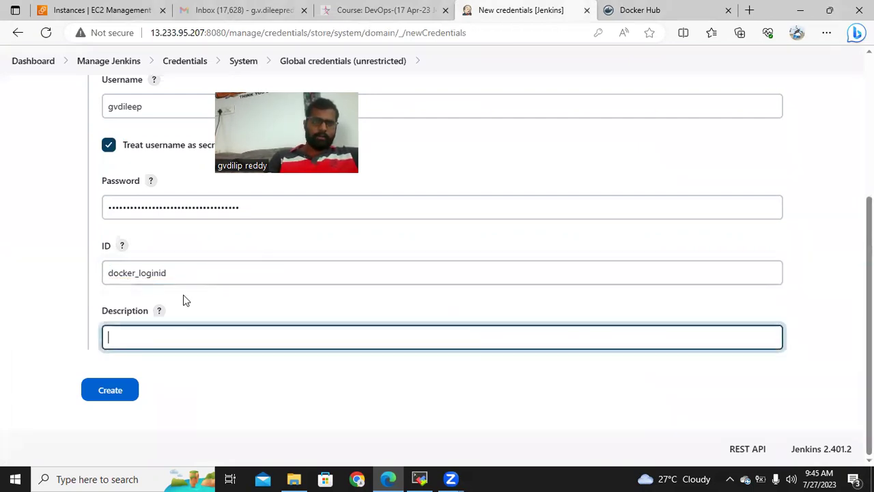
{"action": "double_click", "coordinate": [164, 272]}
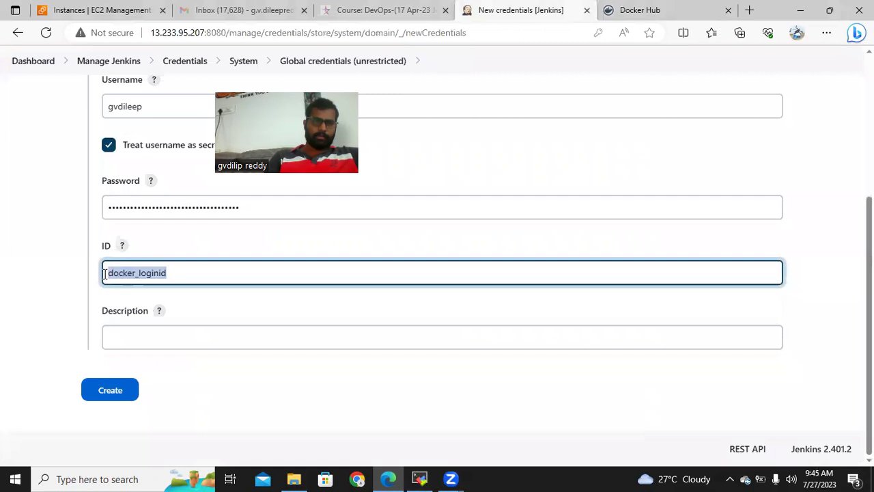
{"action": "right_click", "coordinate": [164, 273]}
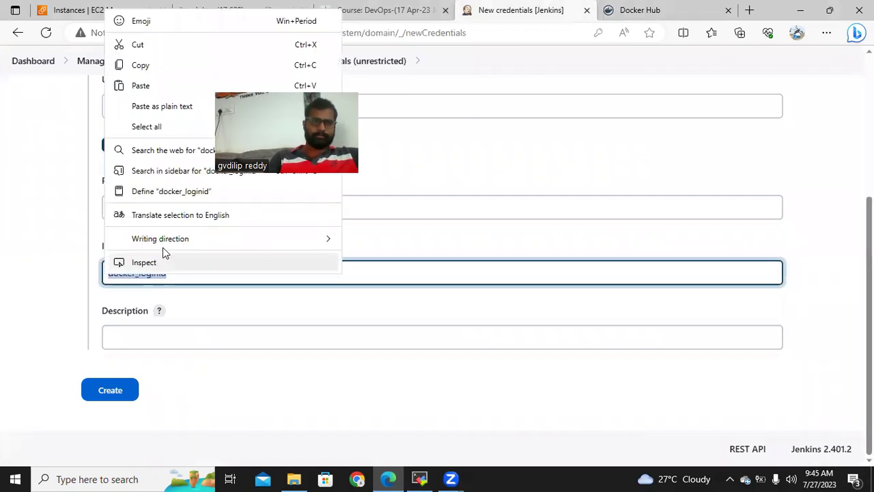
{"action": "left_click", "coordinate": [156, 66]}
{"action": "left_click", "coordinate": [211, 332]}
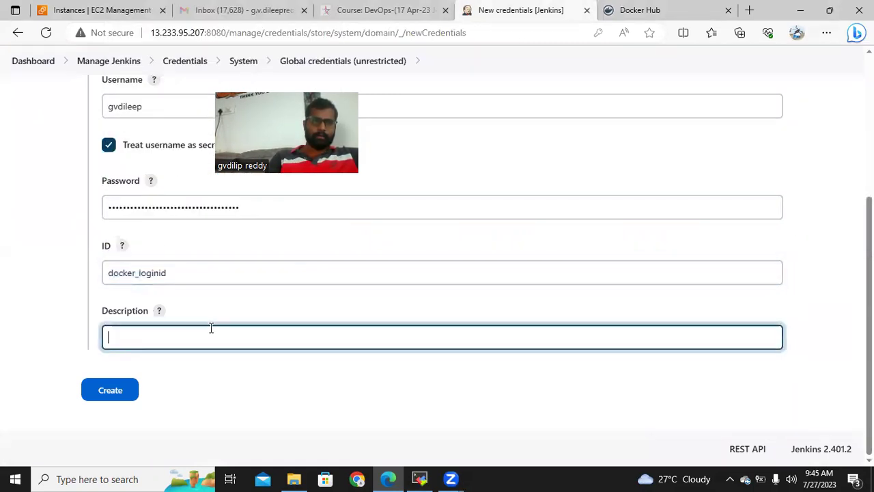
{"action": "right_click", "coordinate": [211, 332]}
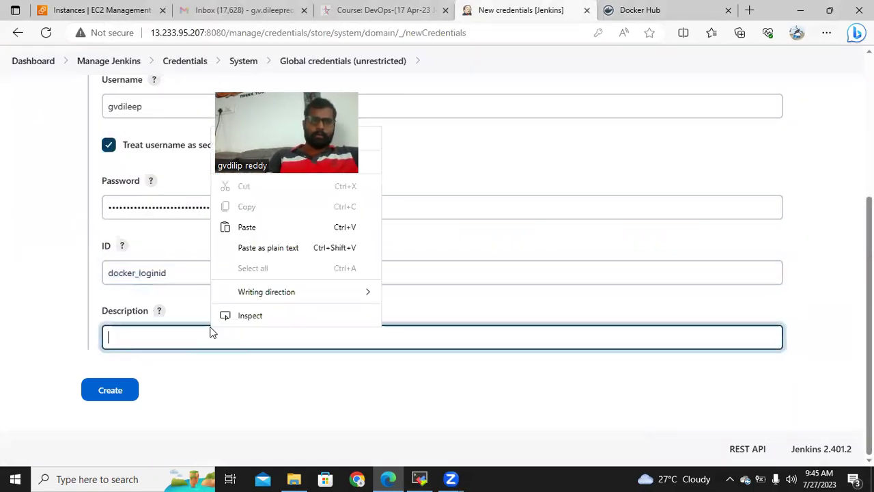
{"action": "left_click", "coordinate": [263, 230]}
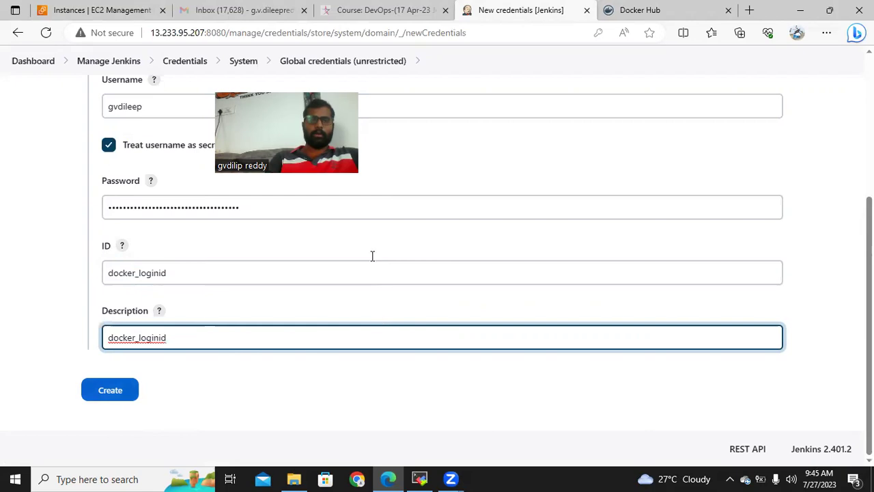
Go to the Credentials overview and review the five stored global System credentials.
{"action": "left_click", "coordinate": [195, 68]}
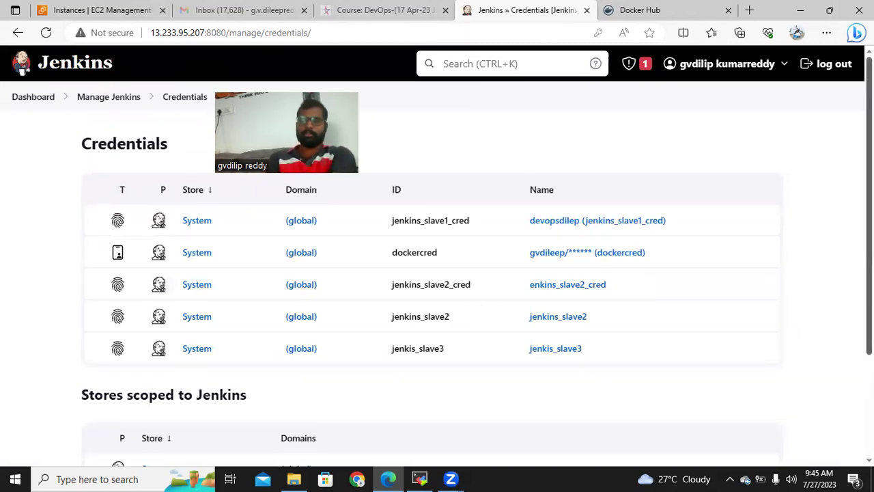
{"action": "scroll", "coordinate": [867, 204], "scroll_direction": "down", "scroll_amount": 1}
{"action": "scroll", "coordinate": [607, 144], "scroll_direction": "up", "scroll_amount": 1}
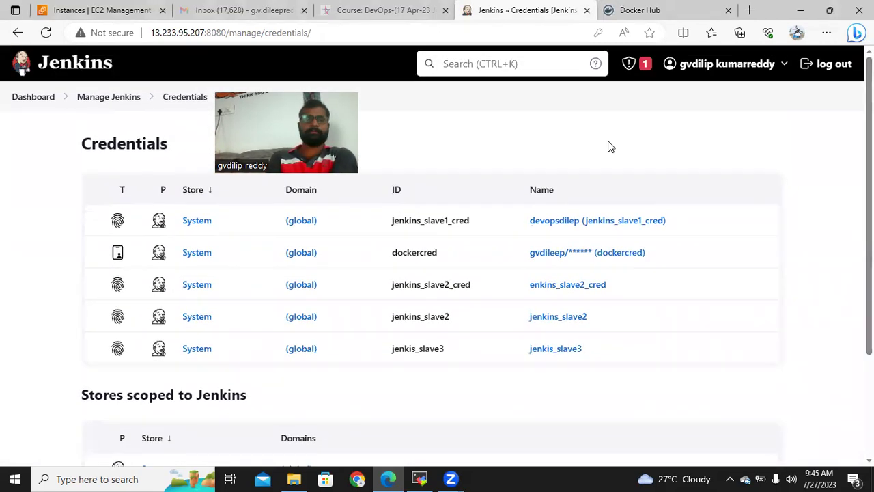